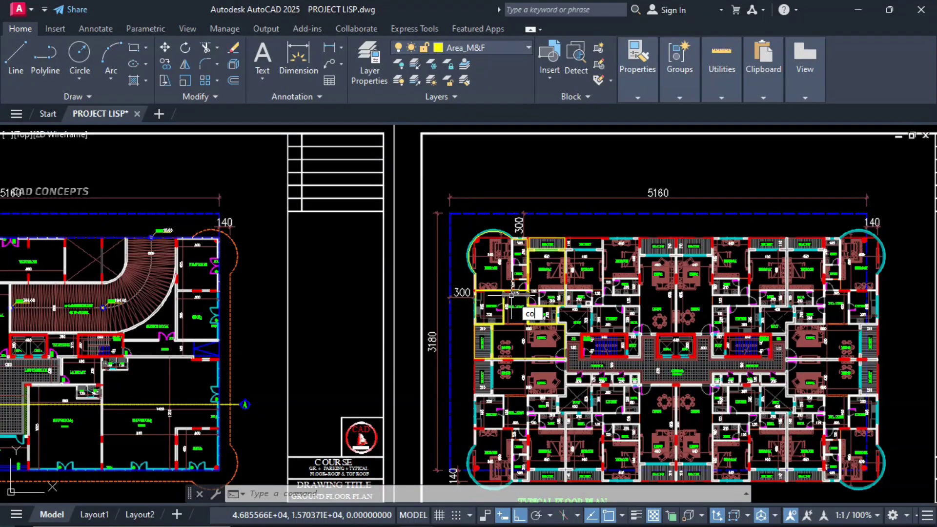
Copy the seven previously selected room outlines vertically from the typical floor plan into the empty space above the sheets
type("co")
key("space")
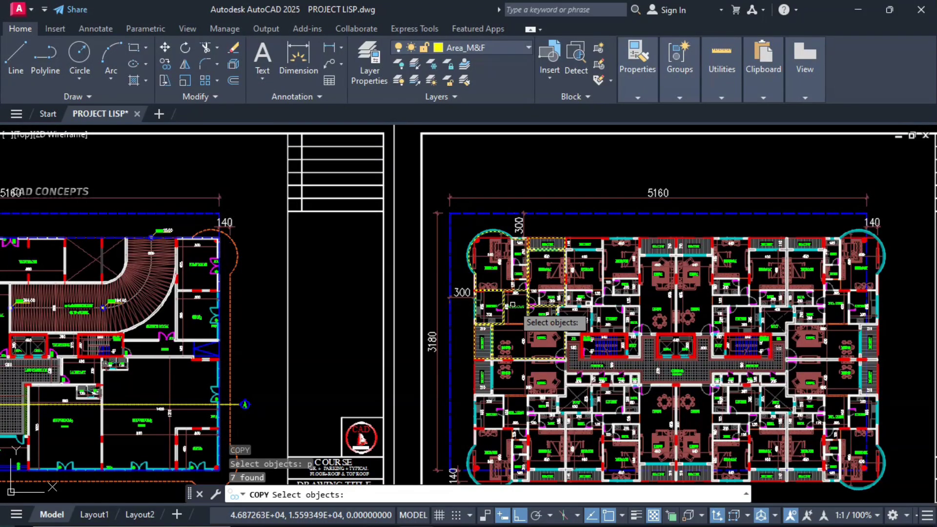
key("Return")
left_click(528, 279)
middle_click_drag(519, 300, 519, 493)
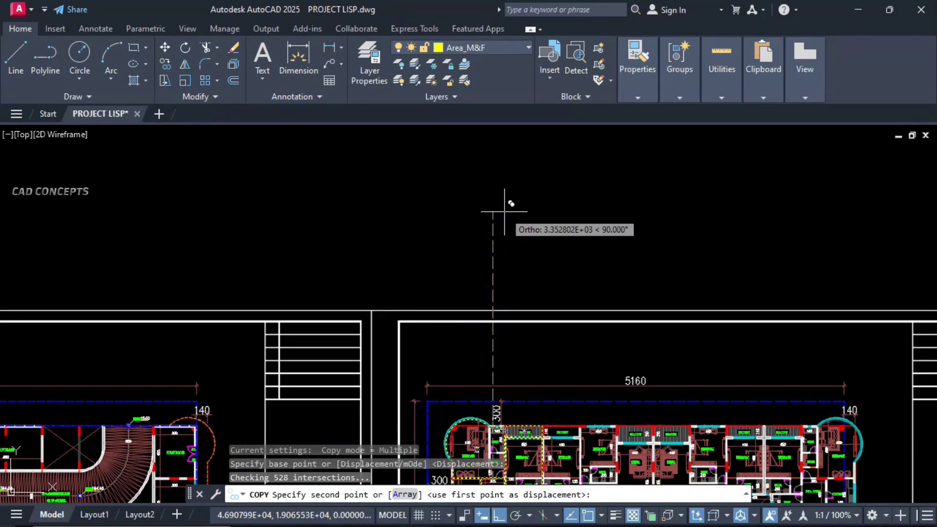
middle_click_drag(509, 203, 509, 346)
left_click(551, 260)
key("Escape")
Run the AT area table command on the copied outlines with starting number 1 and place the table beside them
type("z")
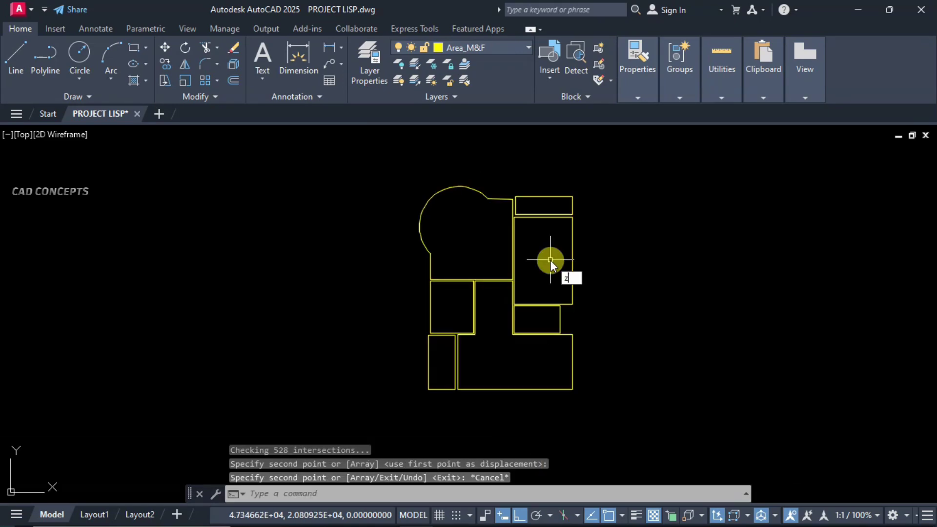
key("Return")
type("w")
key("Return")
left_click(403, 407)
left_click(595, 177)
key("Escape")
key("Escape")
middle_click_drag(537, 268, 381, 245)
type("at")
key("Return")
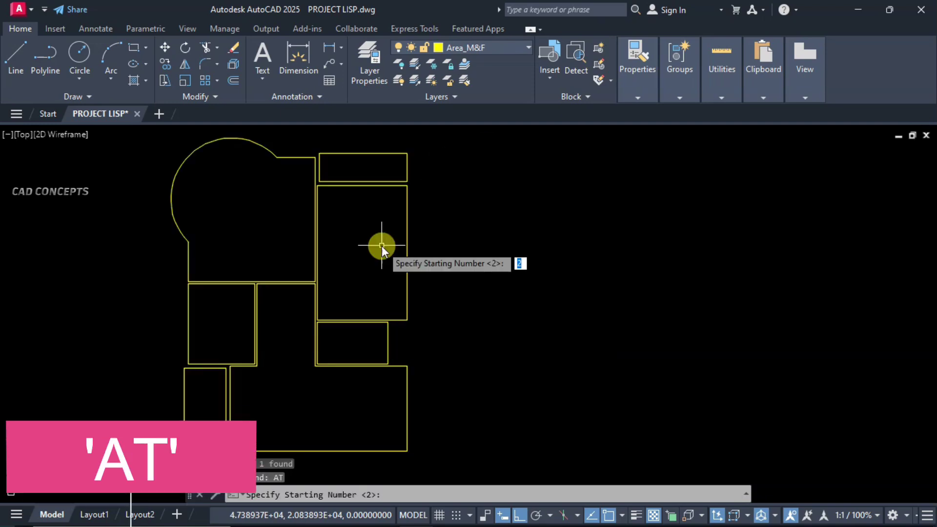
type("1")
key("Return")
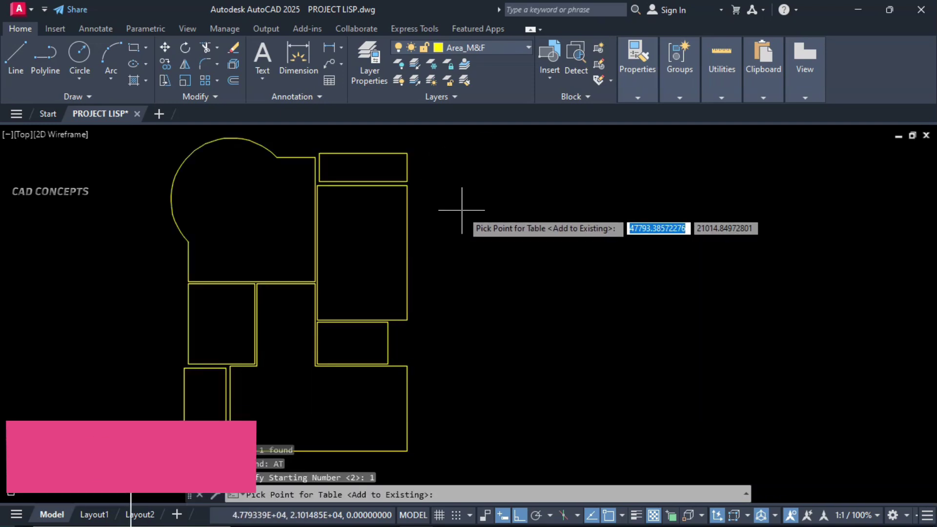
left_click(461, 211)
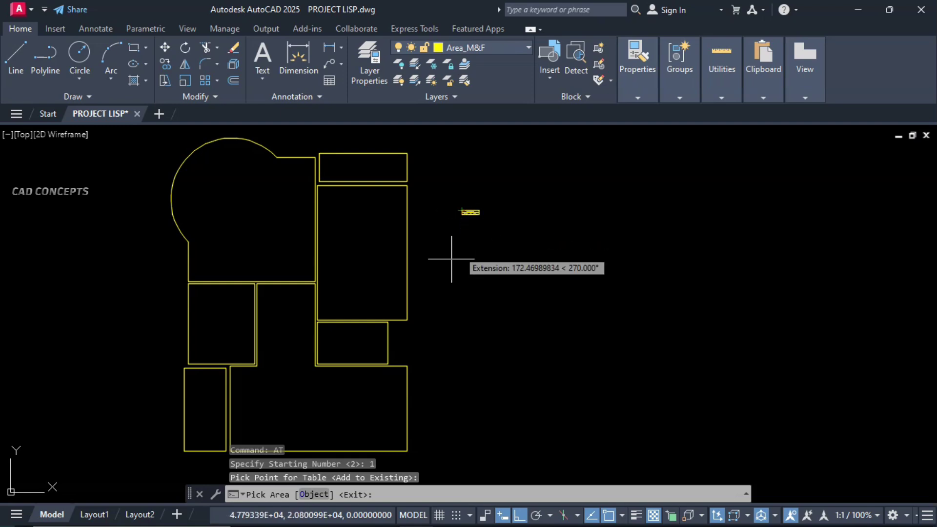
Number all seven areas into the table, starting with the large lower room and finishing with the small upper rectangle
left_click(314, 391)
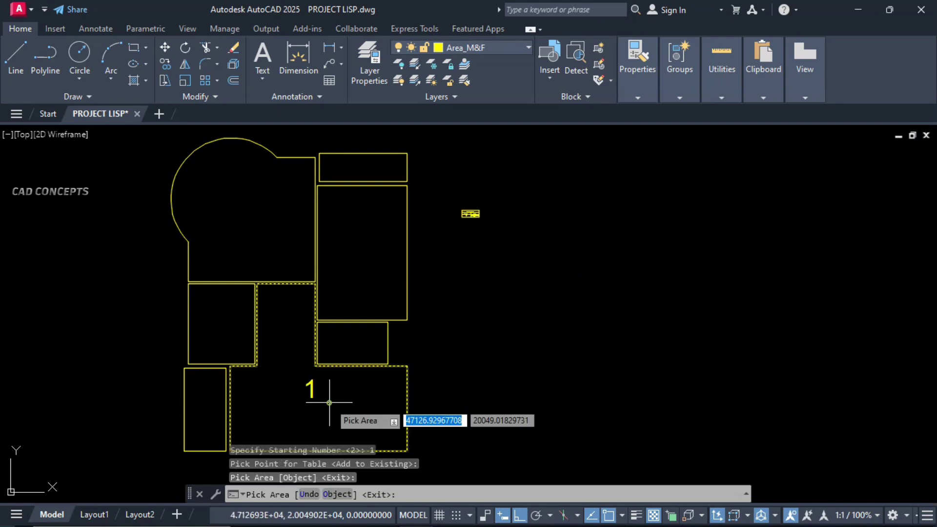
left_click(208, 404)
left_click(209, 327)
left_click(343, 342)
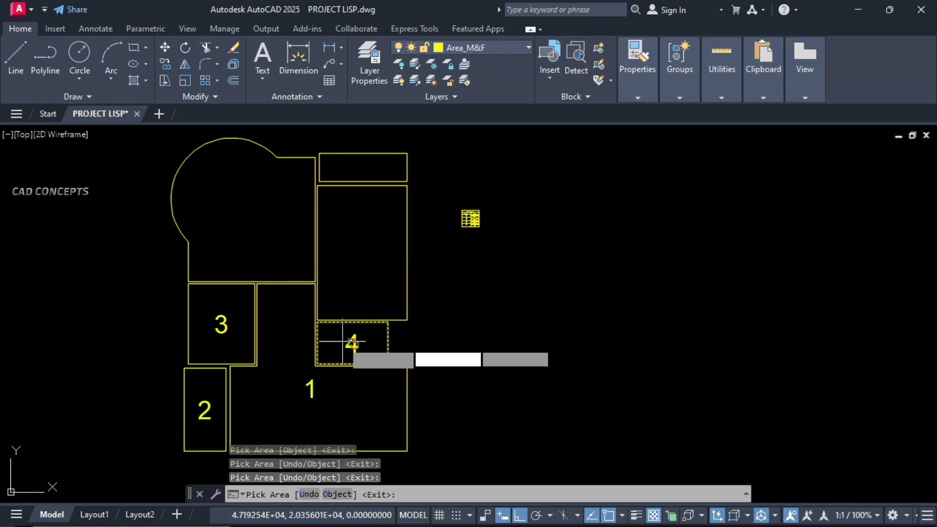
left_click(341, 252)
left_click(251, 221)
left_click(363, 168)
scroll(479, 225, "up", 5)
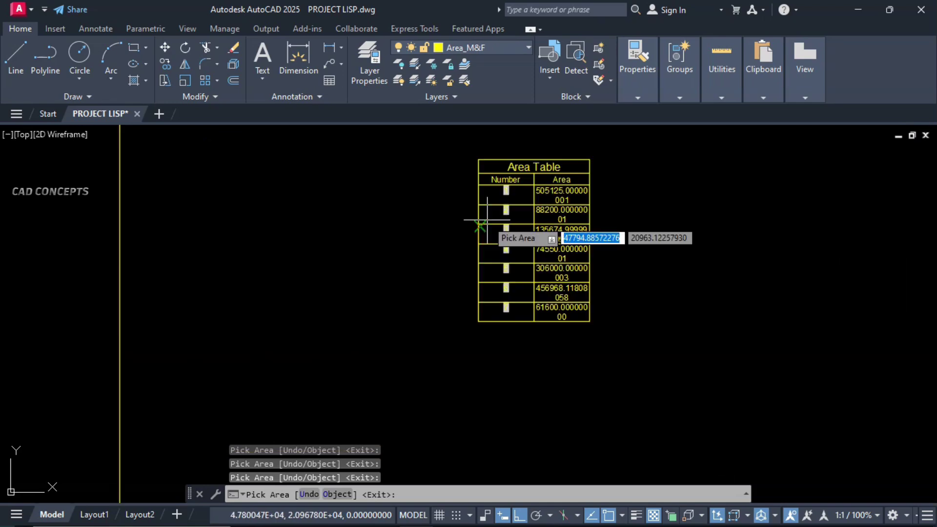
scroll(487, 222, "up", 2)
middle_click_drag(418, 278, 391, 330)
key("Return")
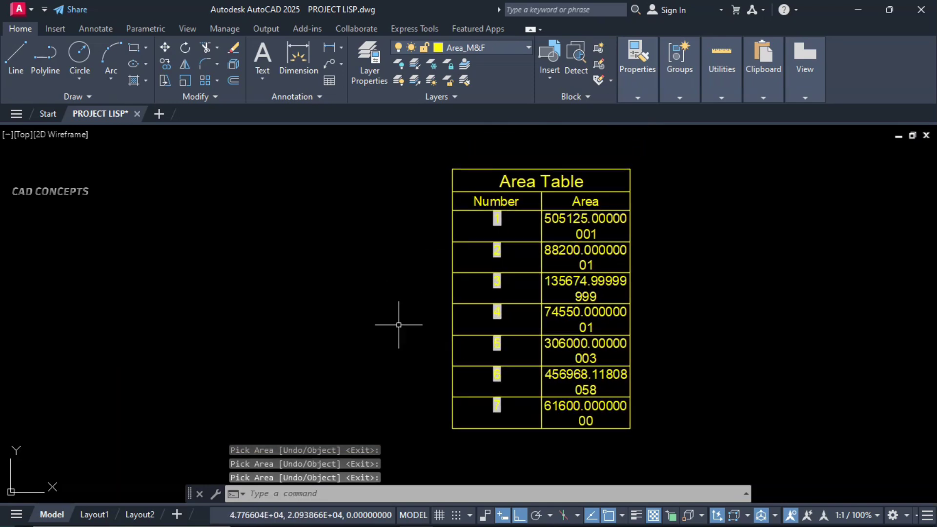
Widen the area table so that each area value fits on a single line
left_click(605, 191)
left_click(629, 169)
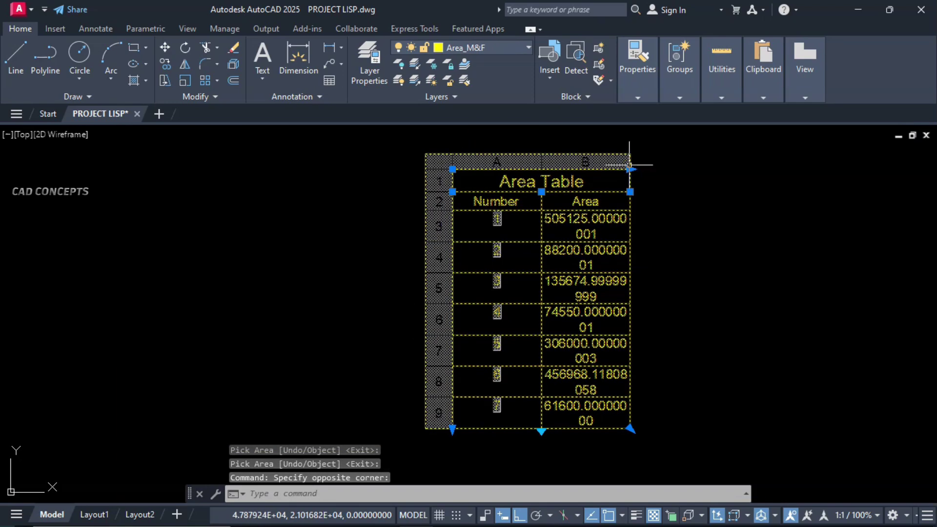
left_click(629, 170)
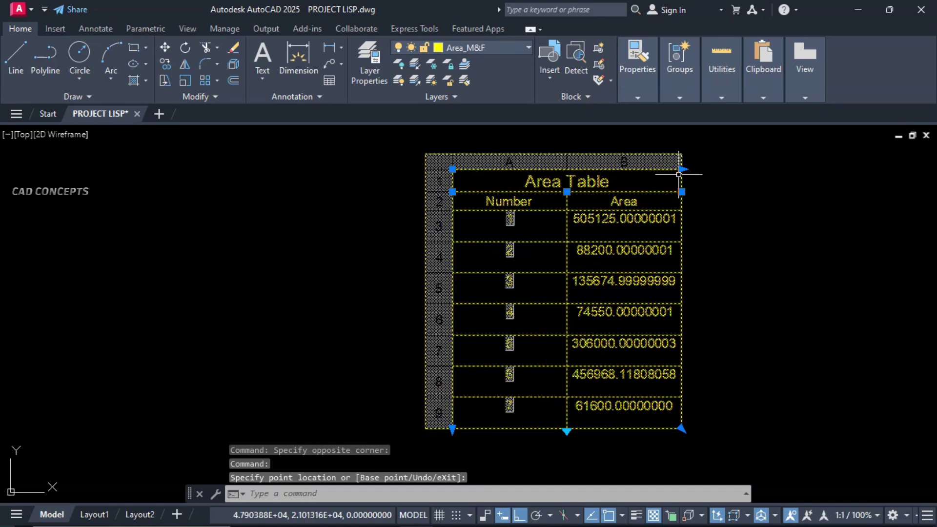
key("Escape")
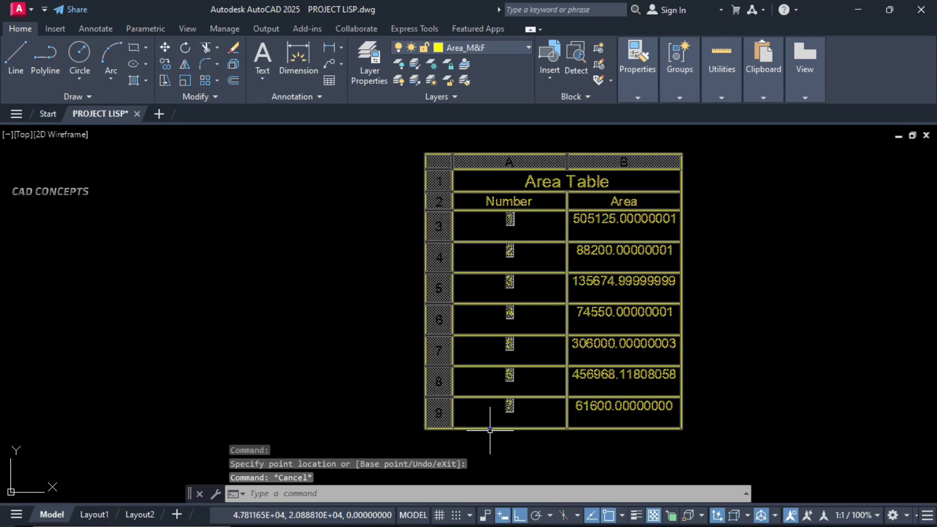
scroll(596, 430, "up", 2)
middle_click_drag(762, 270, 771, 351)
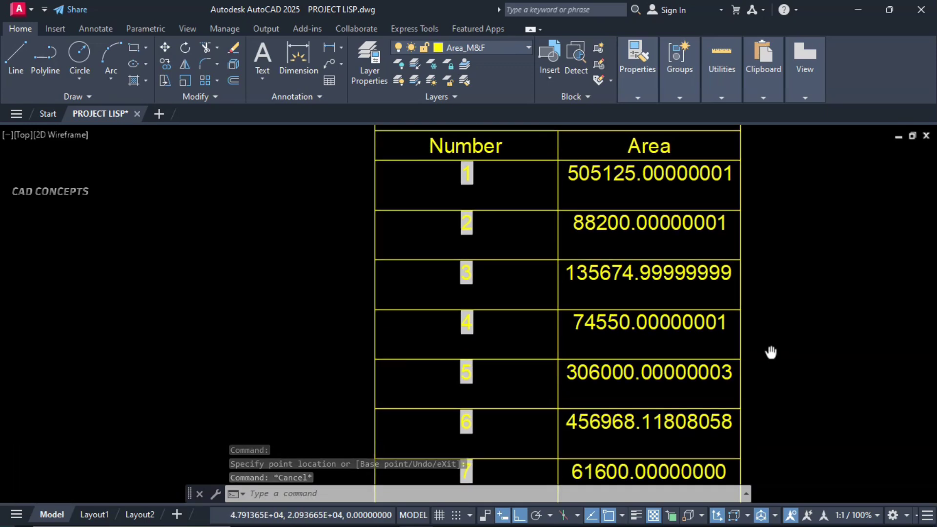
scroll(628, 233, "down", 4)
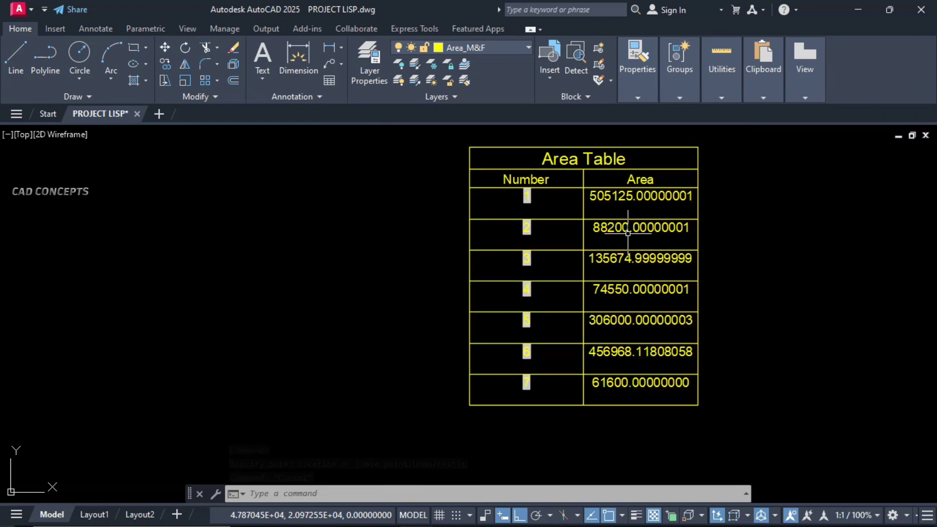
Erase the area numbers inside the room outlines together with the area table
scroll(649, 231, "down", 8)
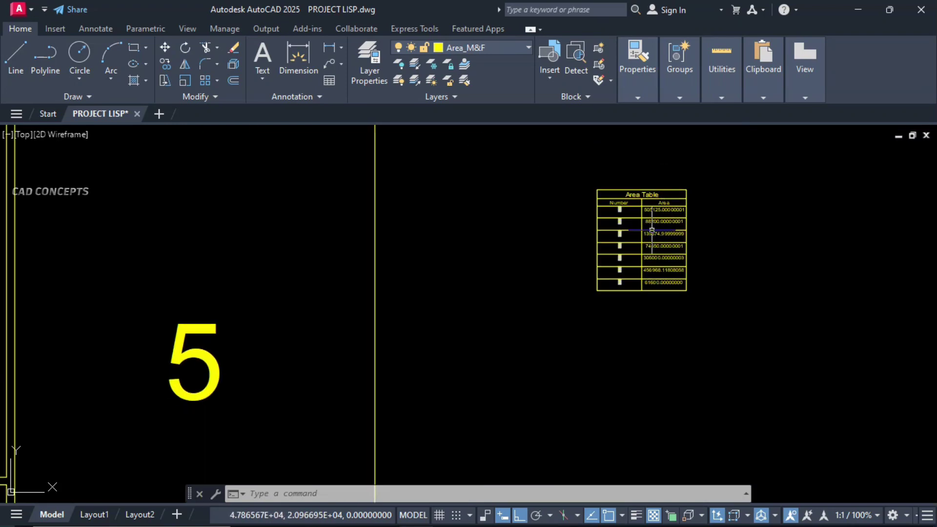
middle_click_drag(508, 283, 500, 251)
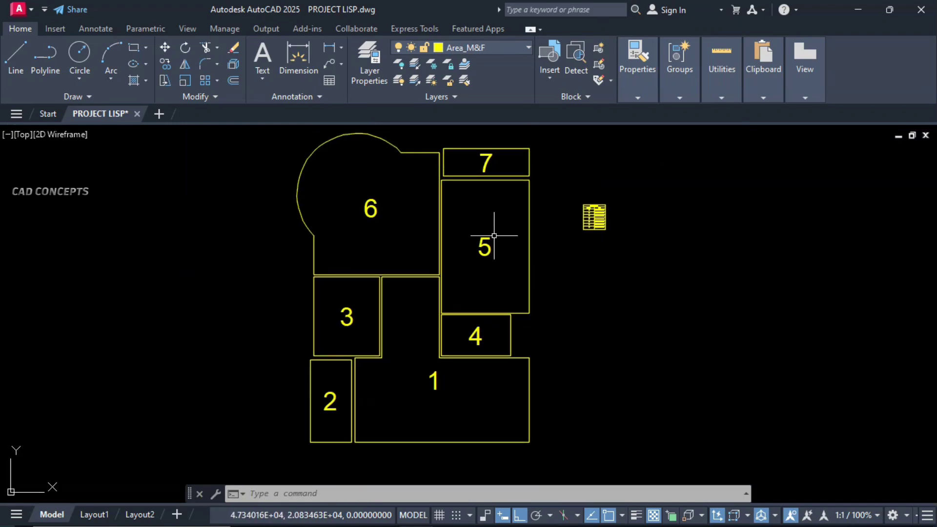
left_click(458, 142)
left_click(485, 296)
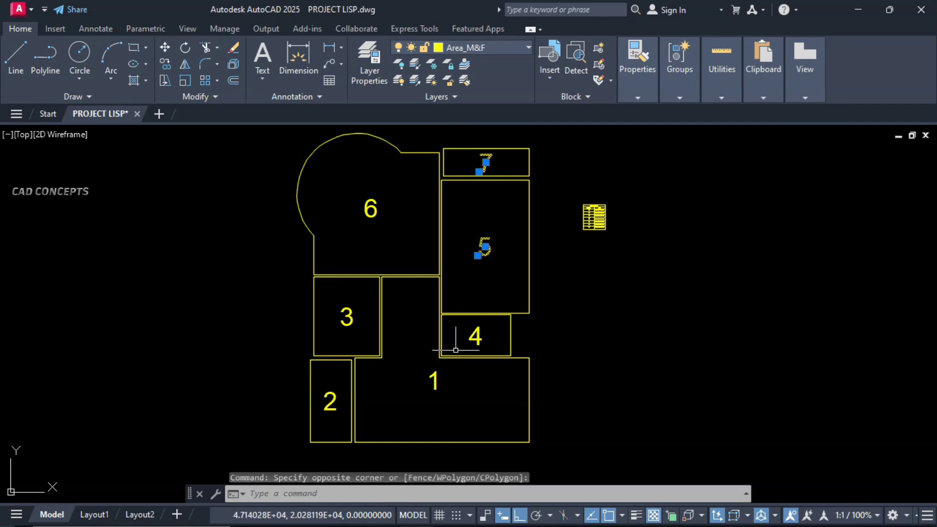
left_click(488, 322)
key("Delete")
Run the AF area command with starting number 1 and pick the large lower room as the first area
type("af")
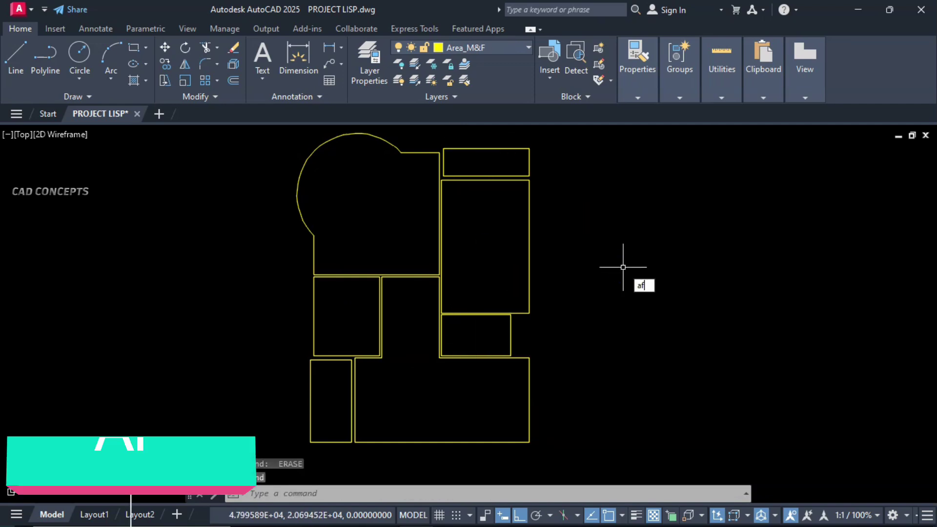
key("Return")
left_click(481, 313)
type("1")
key("Return")
left_click(485, 246)
left_click(476, 335)
left_click(433, 390)
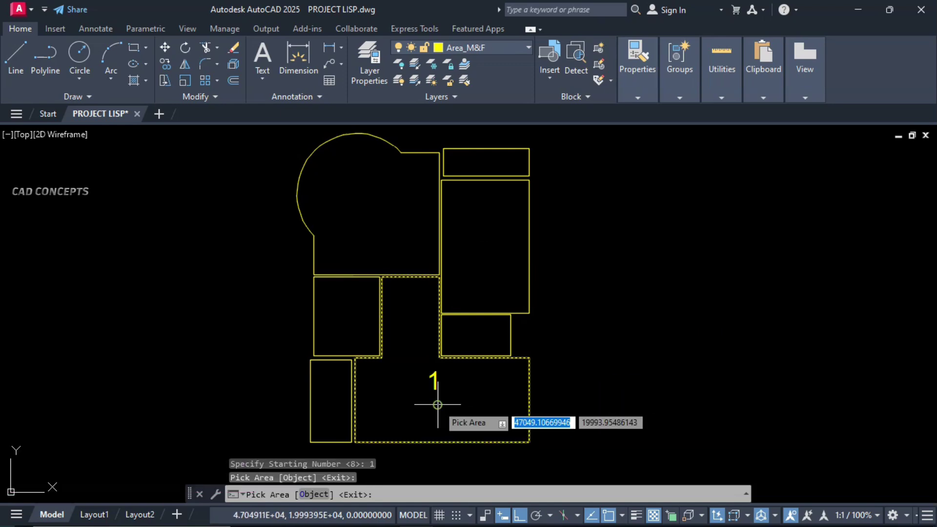
Number the remaining six areas from the narrow lower room to the small upper rectangle and finish the AF command
left_click(331, 400)
left_click(346, 314)
left_click(369, 236)
left_click(474, 331)
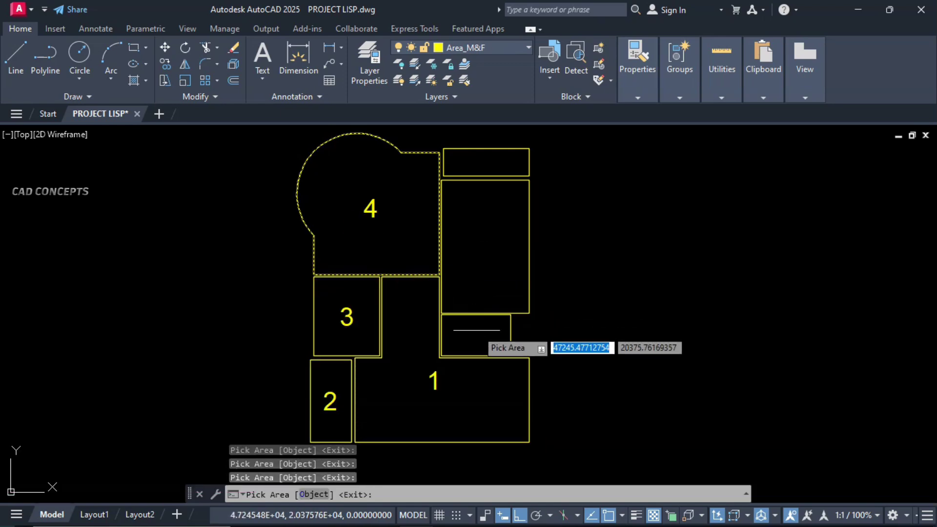
left_click(486, 264)
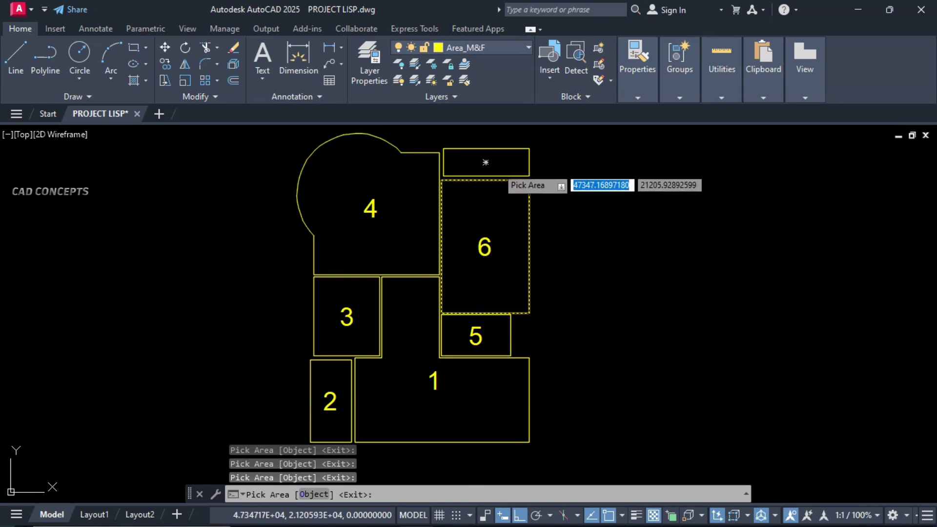
left_click(503, 164)
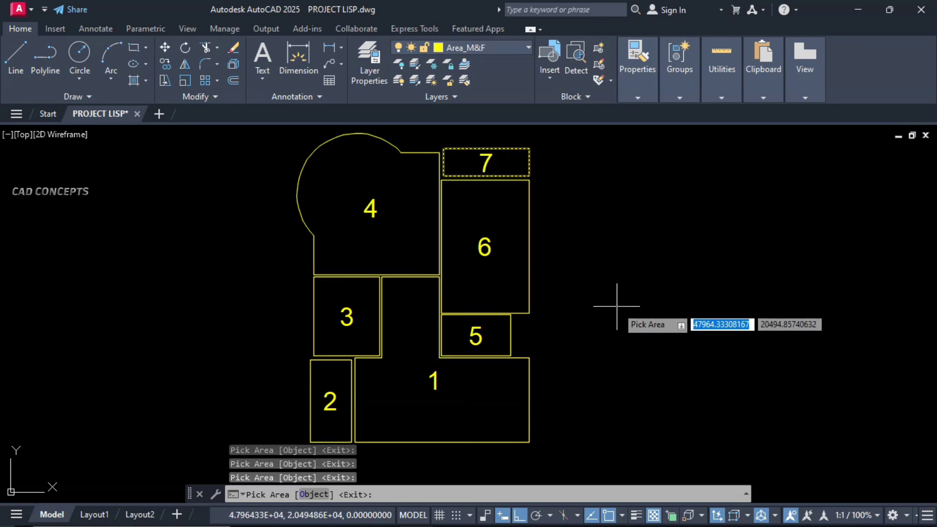
key("Return")
Place the AREA text file window beside the numbered outlines and review its list of area numbers and values
mouse_move(601, 434)
left_mouse_down()
mouse_move(480, 324)
mouse_move(369, 181)
left_mouse_up()
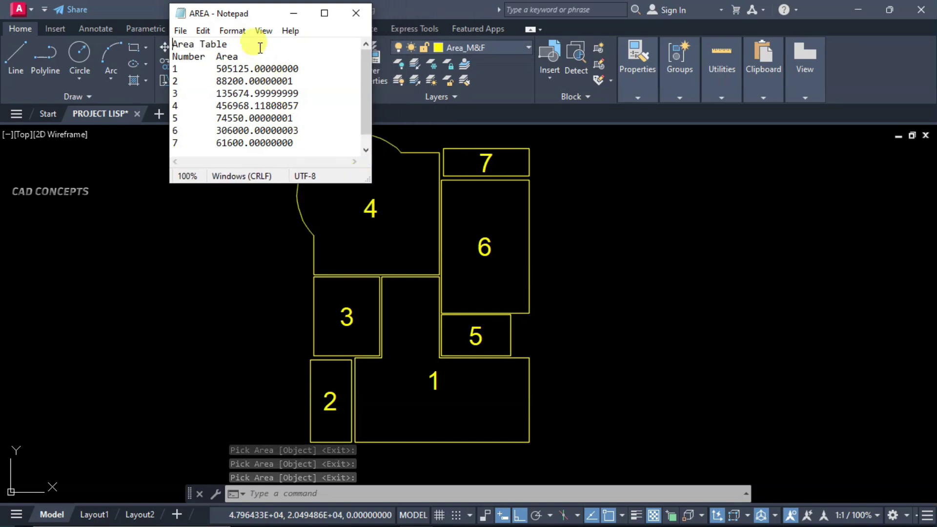
left_click_drag(250, 16, 644, 190)
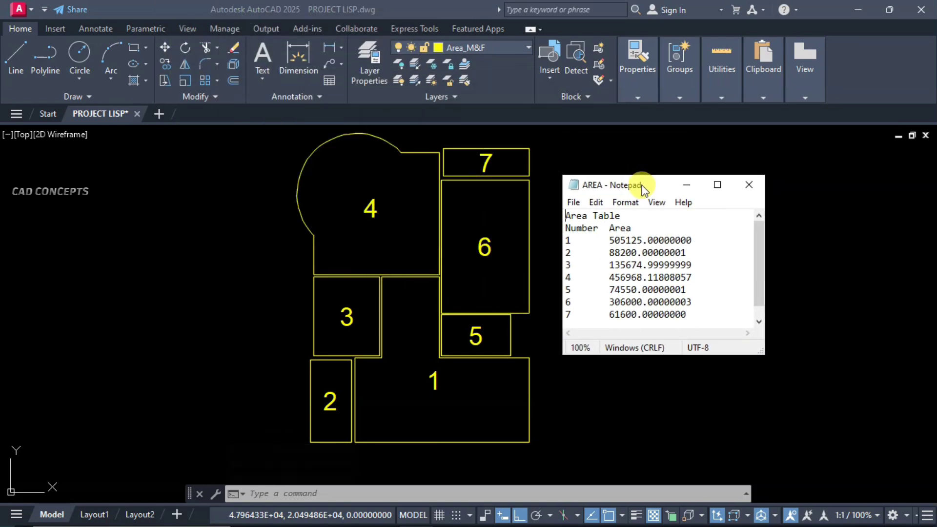
left_click_drag(693, 315, 605, 229)
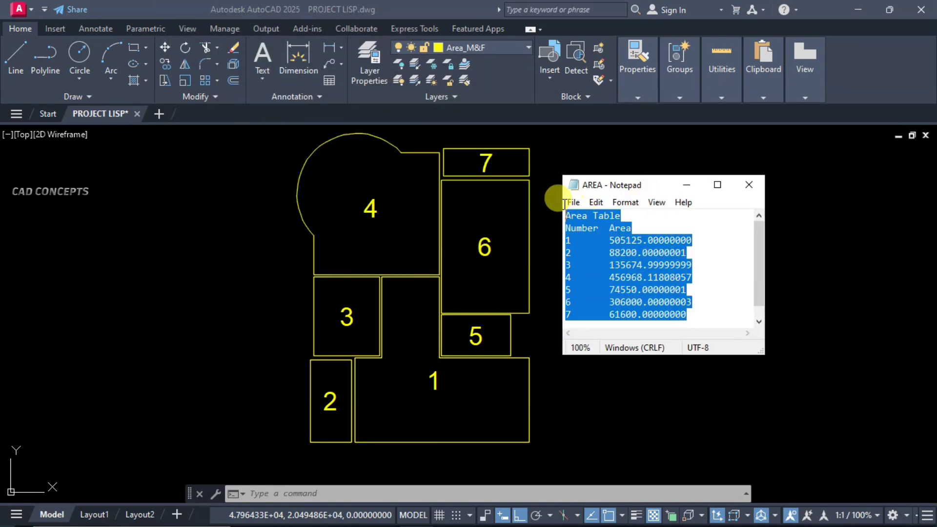
left_click(728, 316)
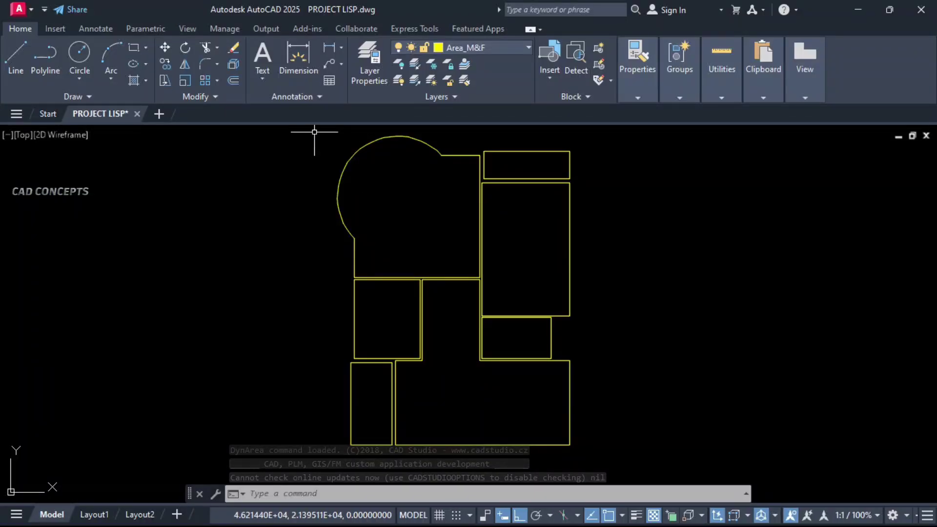
left_click(314, 131)
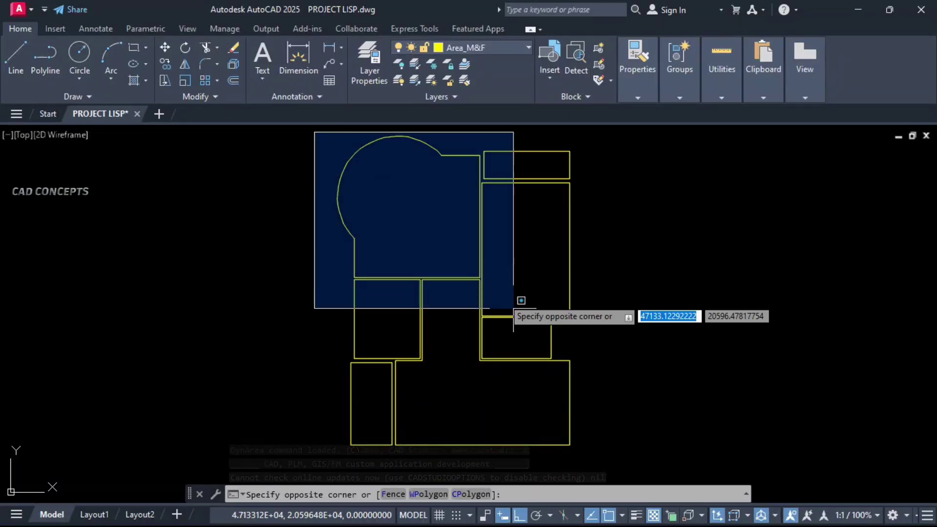
left_click(620, 458)
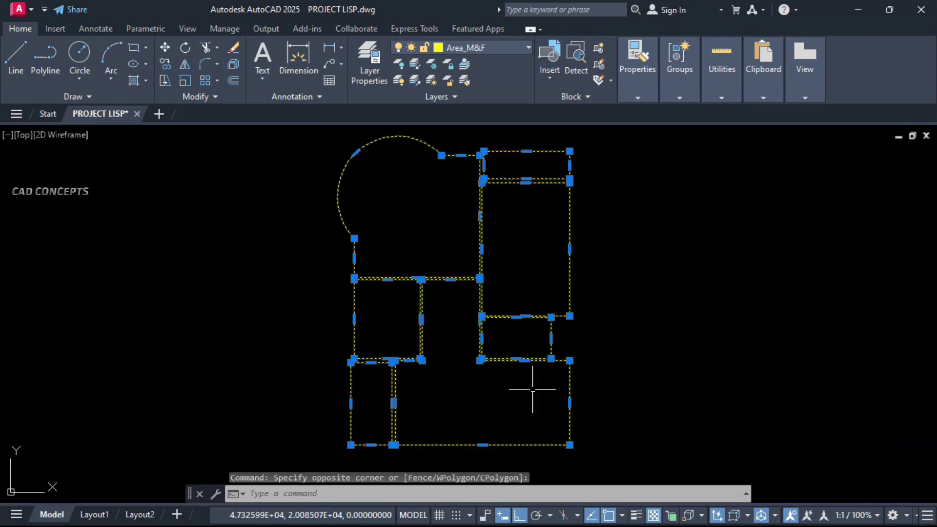
key("Escape")
Run DYNAREA and check the area and perimeter of the tall rectangular room and the room with the curved wall
type("DYNAREA")
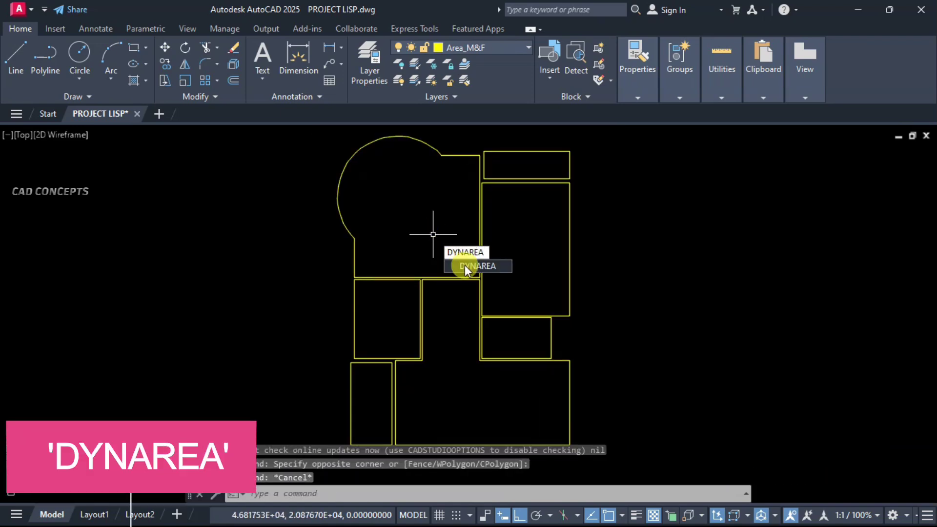
left_click(464, 264)
left_click(498, 247)
left_click(486, 247)
left_click(384, 228)
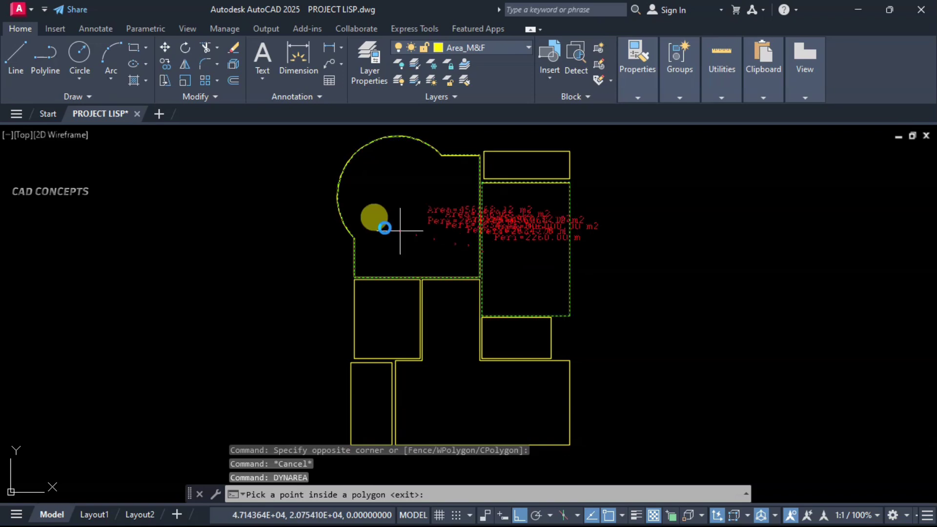
Check the live area and perimeter of the curved-wall room, the small upper rectangle and the small lower rectangle
scroll(400, 230, "up", 4)
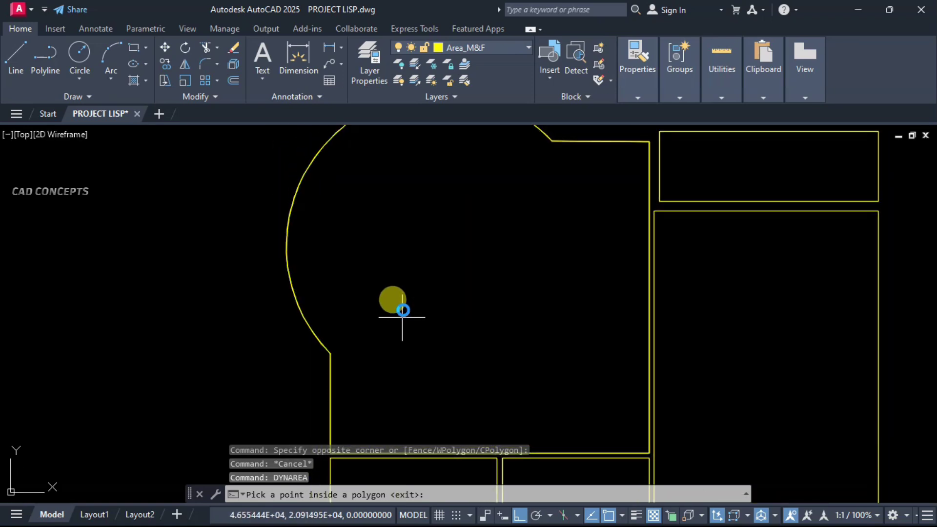
left_click(402, 310)
left_click(704, 187)
left_click(708, 185)
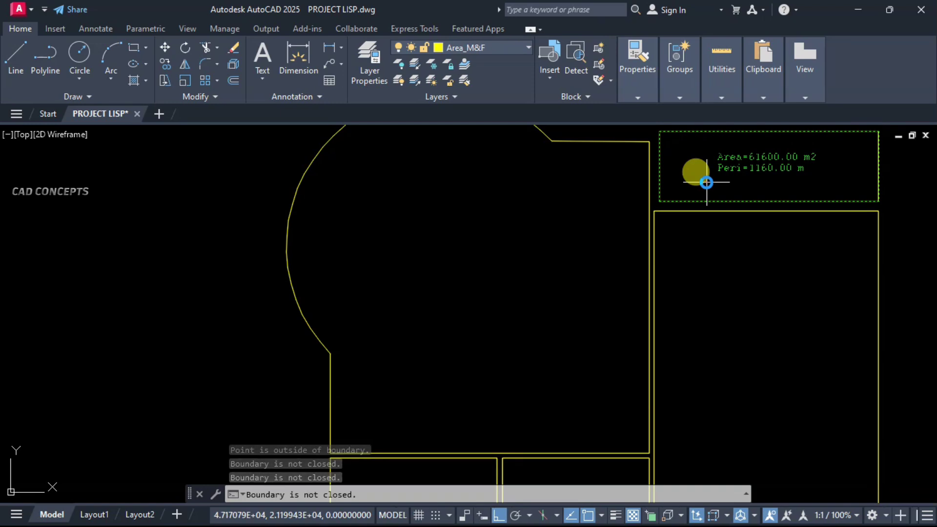
middle_click_drag(700, 440, 694, 239)
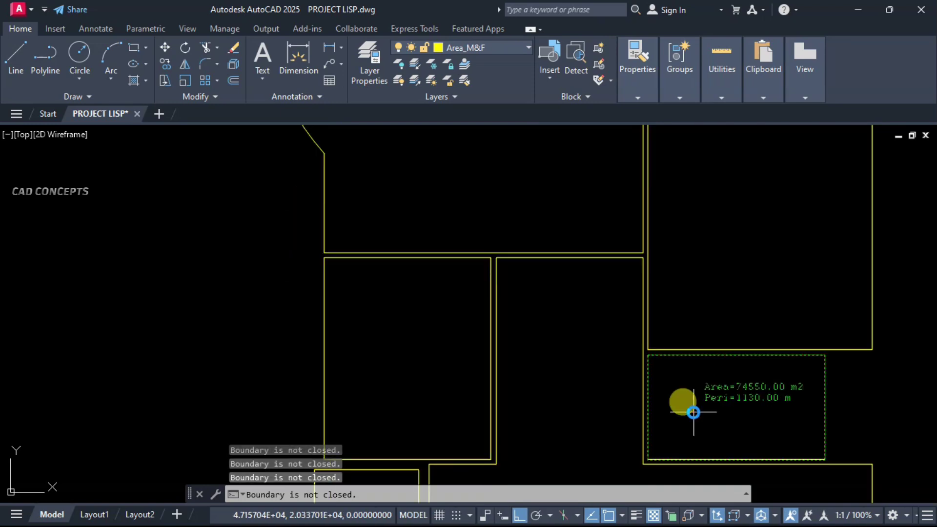
middle_click_drag(550, 391, 543, 247)
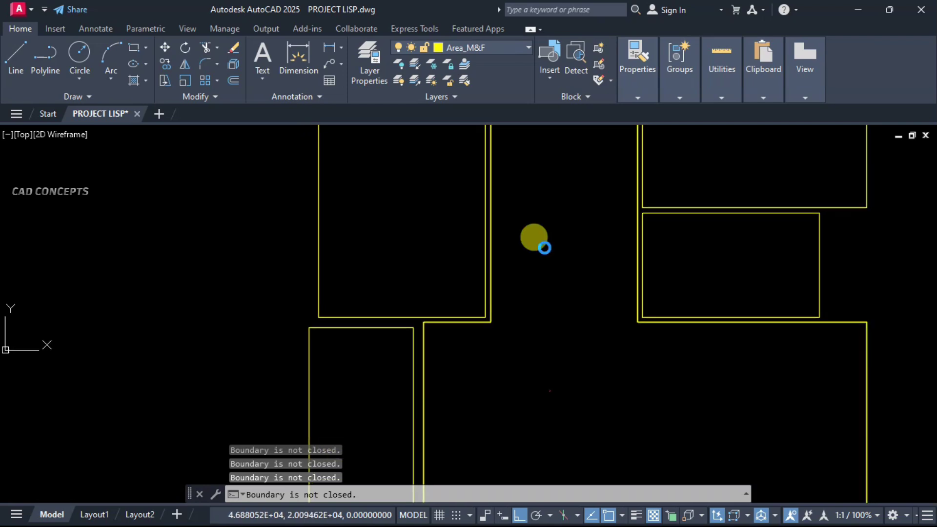
middle_click_drag(548, 411, 545, 335)
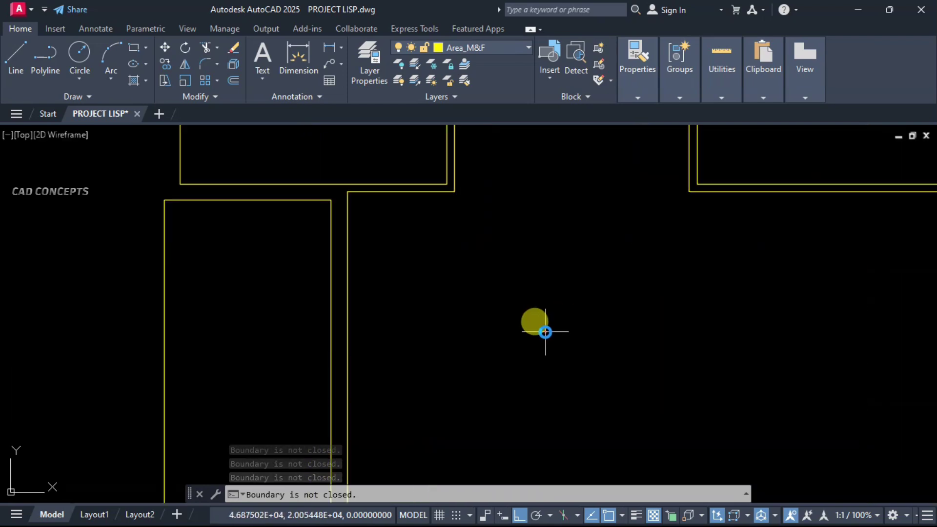
Check the live area and perimeter of the narrow lower room and recheck the small upper rectangle
scroll(545, 339, "down", 4)
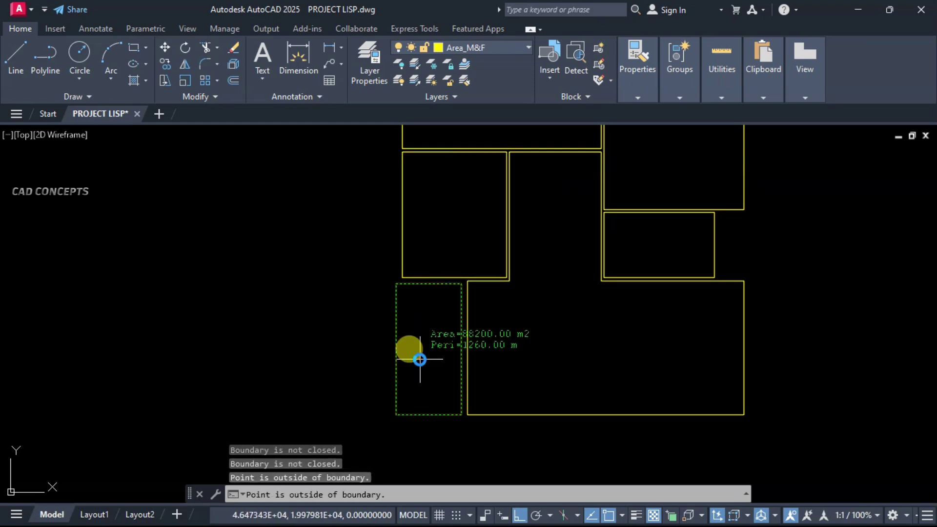
scroll(510, 371, "up", 4)
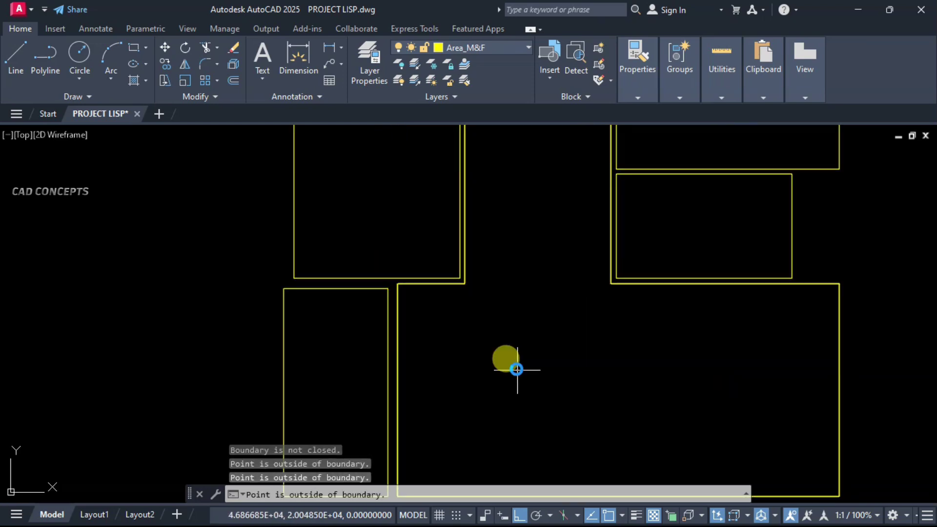
scroll(517, 370, "down", 4)
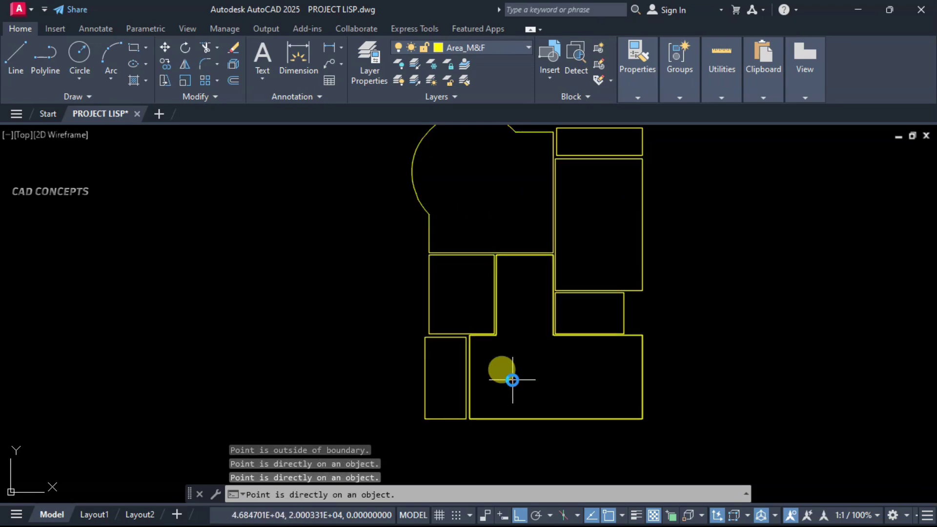
left_click(575, 145)
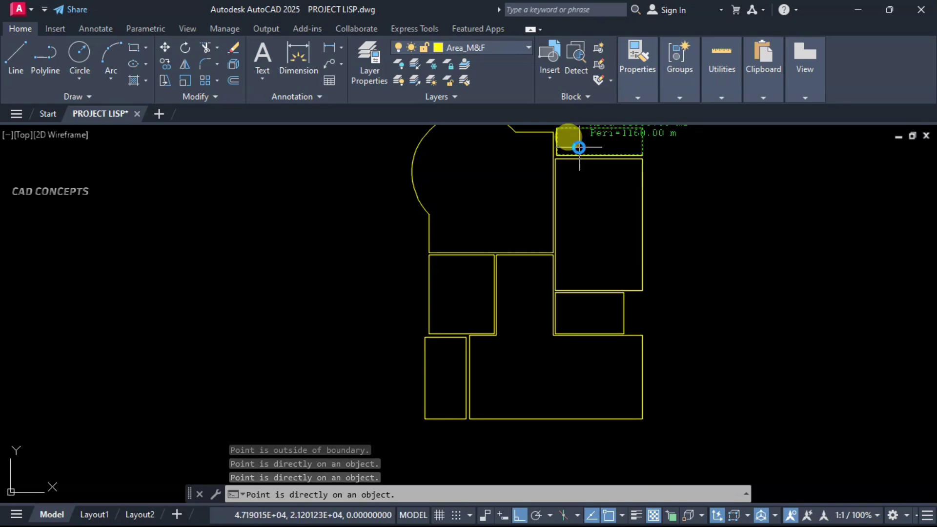
left_click(567, 227)
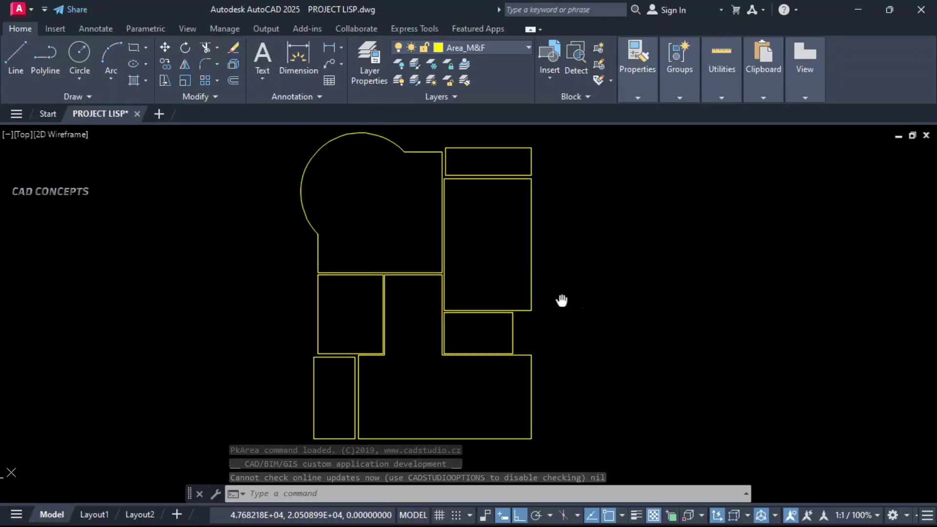
Run PKAREA and arrange the drawing window beside the Excel workbook so both are visible
middle_click_drag(560, 299, 550, 307)
type("PKAREA")
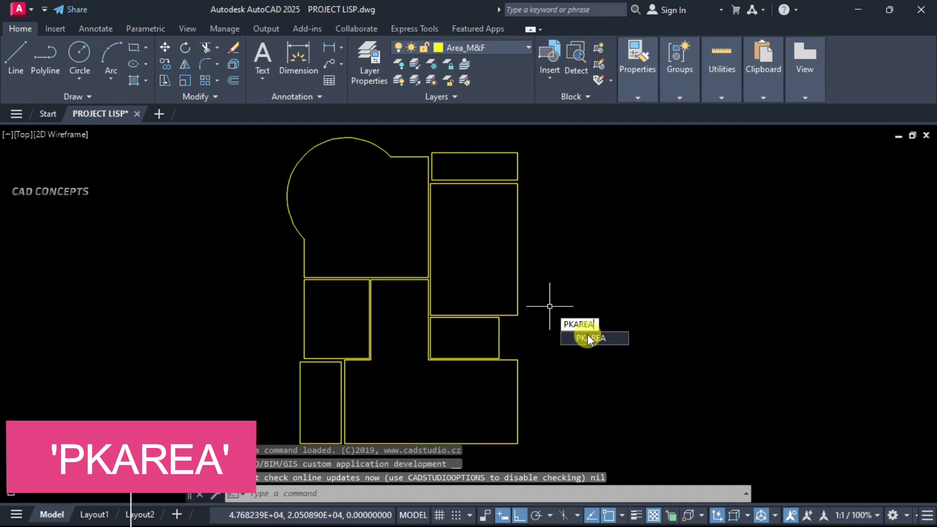
key("Return")
left_click(598, 339)
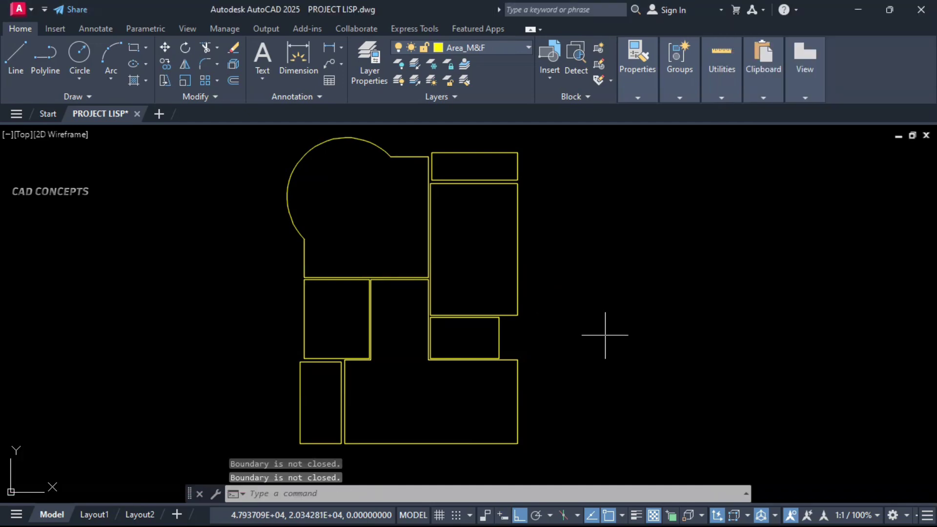
left_click(888, 11)
key("Escape")
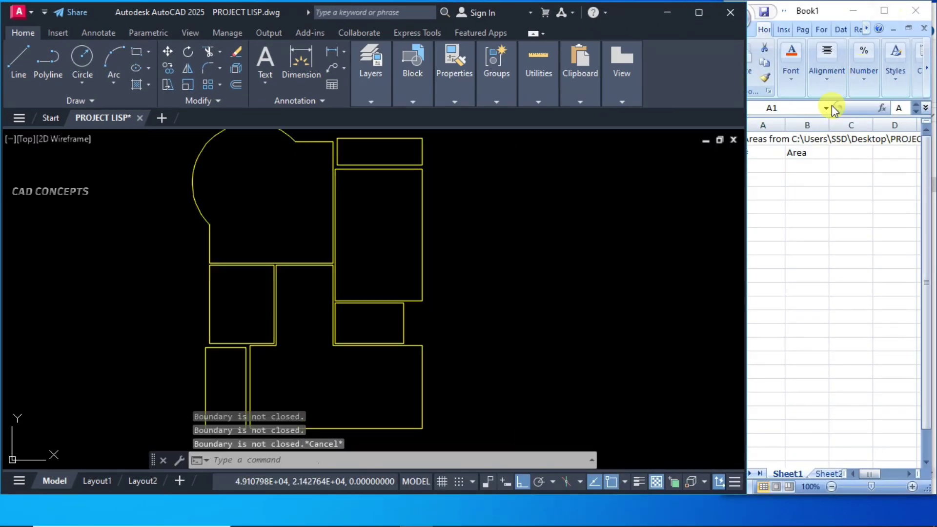
left_click(831, 14)
left_click_drag(721, 168, 743, 168)
left_click(367, 237)
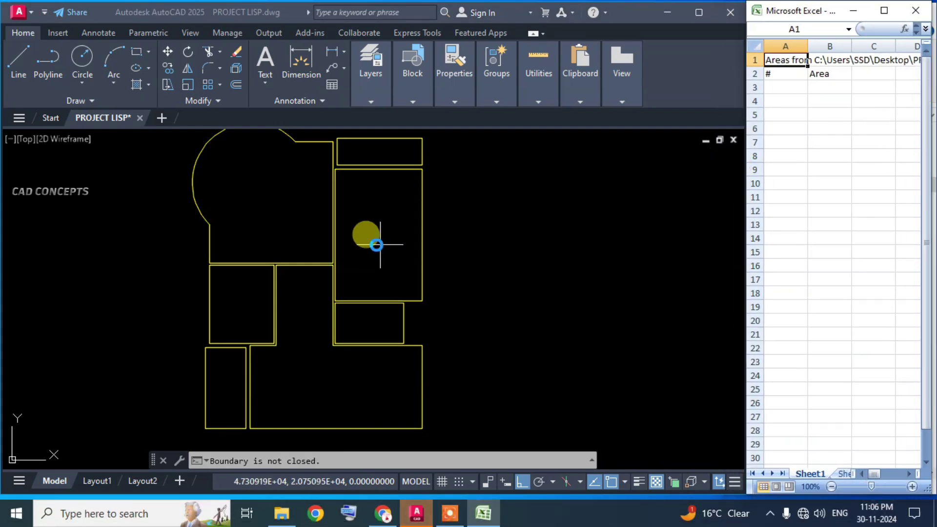
Export all seven room areas to Excel, from the large lower room to the small lower rectangle, and close the workbook window
left_click(273, 390)
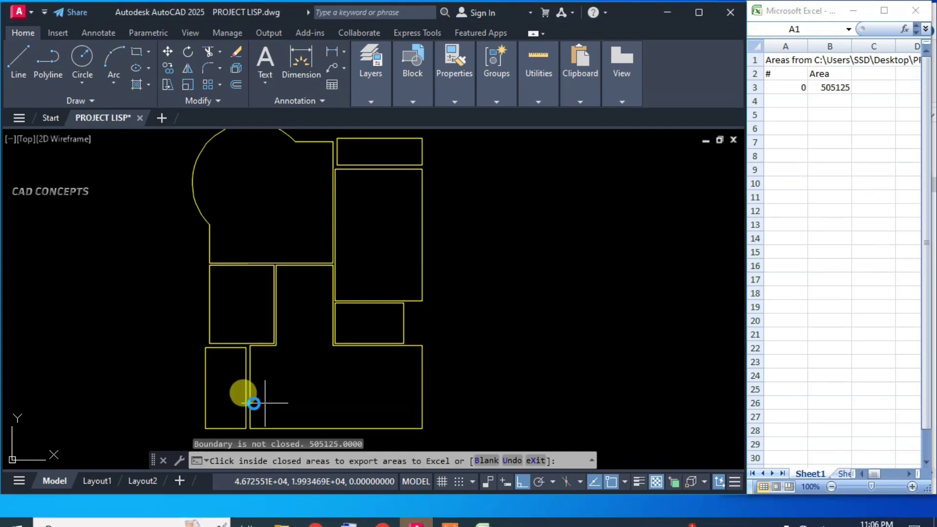
left_click(229, 402)
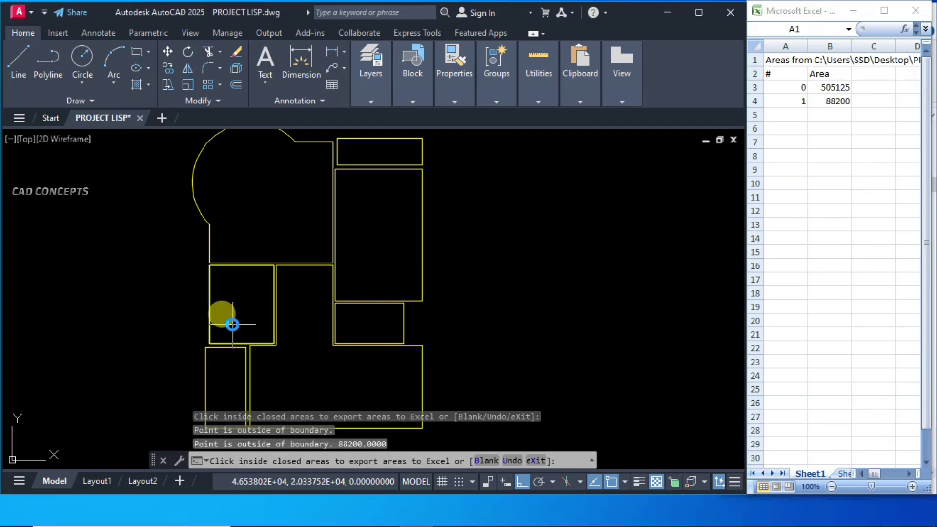
left_click(229, 216)
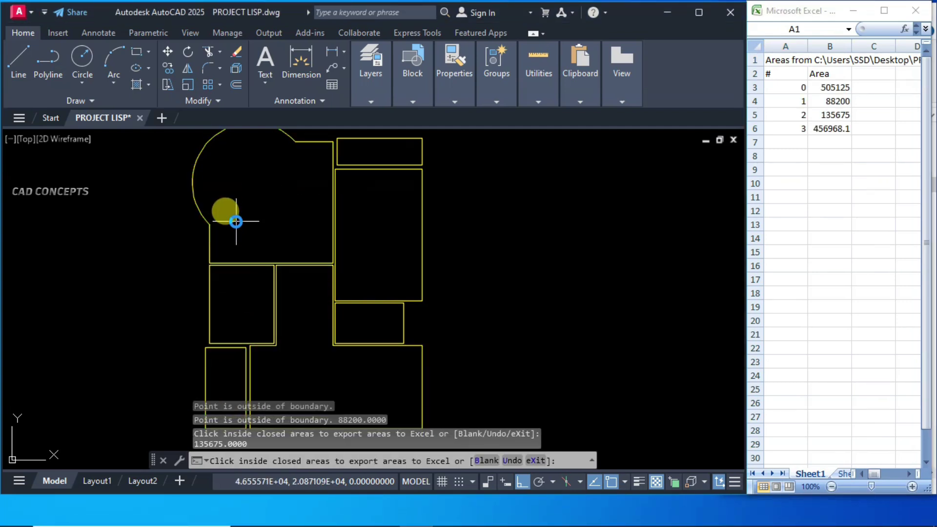
left_click(342, 151)
left_click(342, 193)
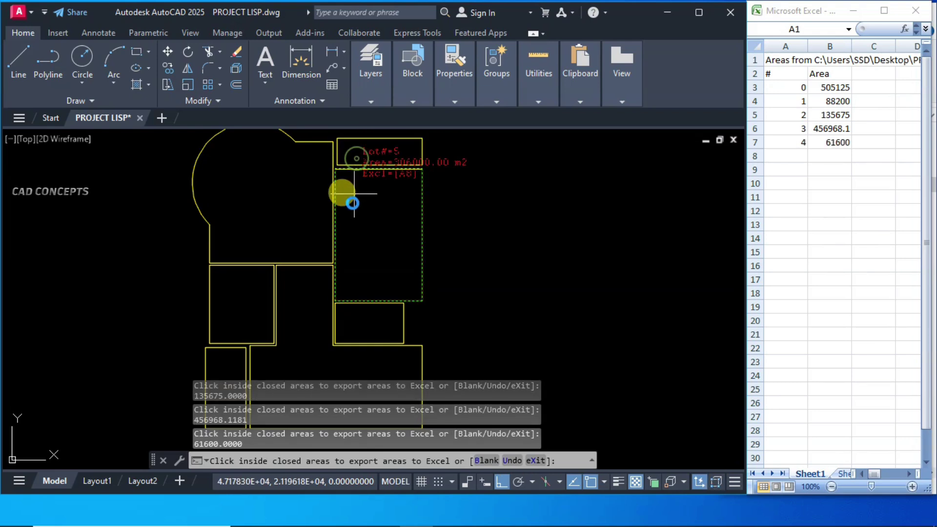
left_click(351, 307)
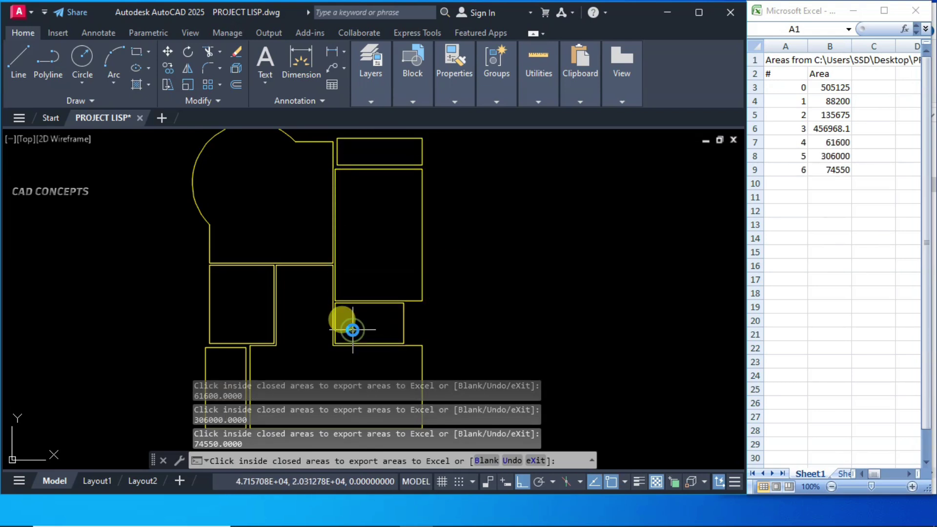
left_click(477, 324)
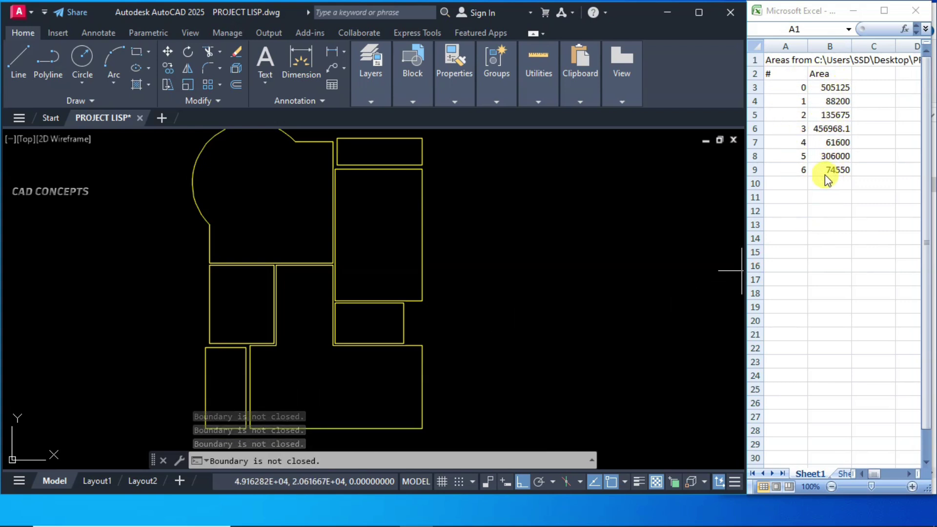
left_click(373, 279)
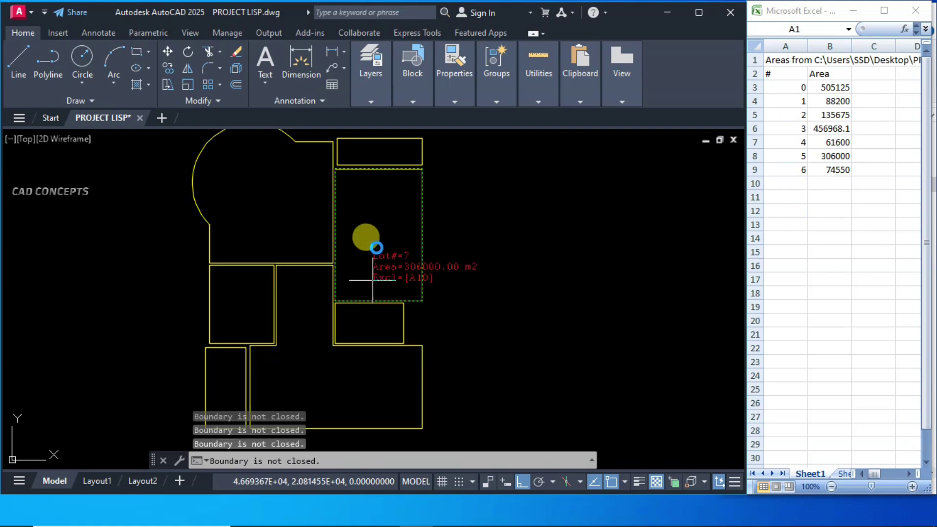
left_click(915, 10)
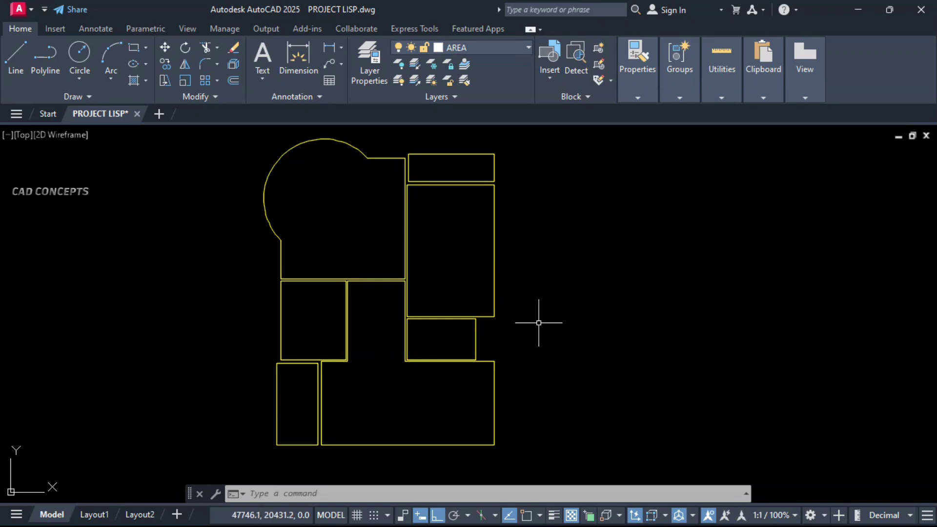
Run the ACL area command with 1 decimal place and select all seven room outlines
type("ACL")
left_click(784, 283)
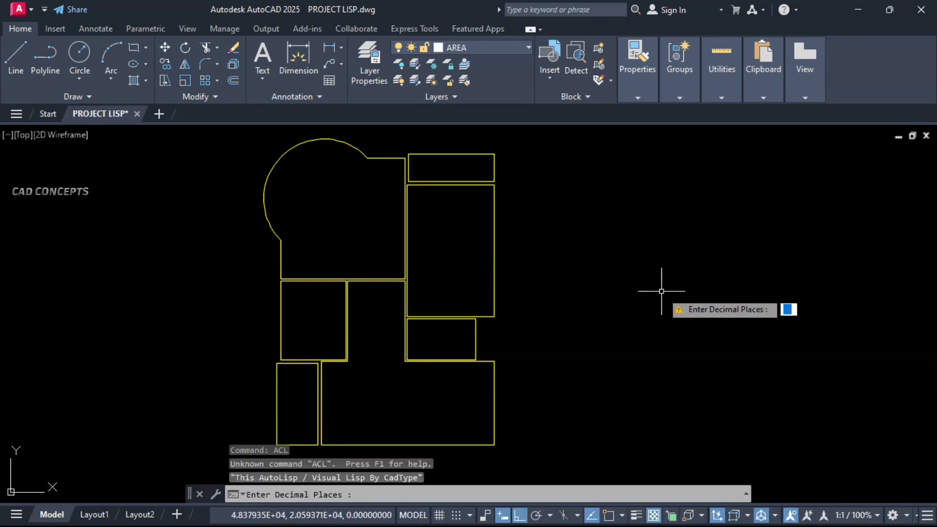
key("Return")
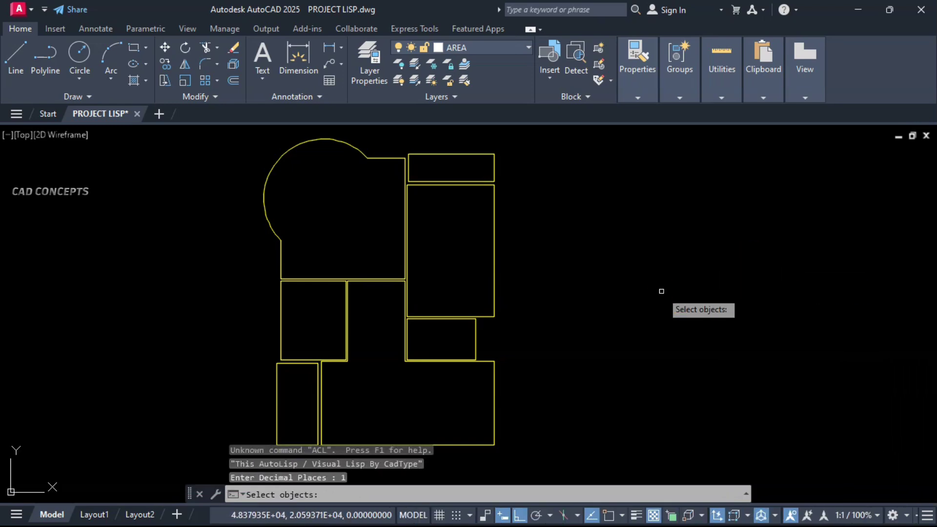
left_click(564, 166)
left_click(205, 393)
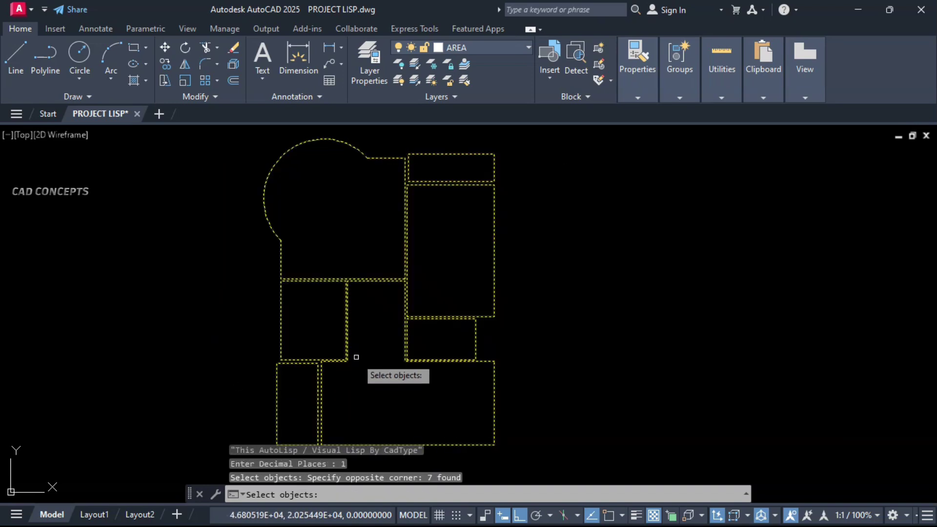
Place the total area text in the empty space beside the tall rectangular room and review its list of units
scroll(526, 278, "up", 4)
scroll(525, 278, "up", 3)
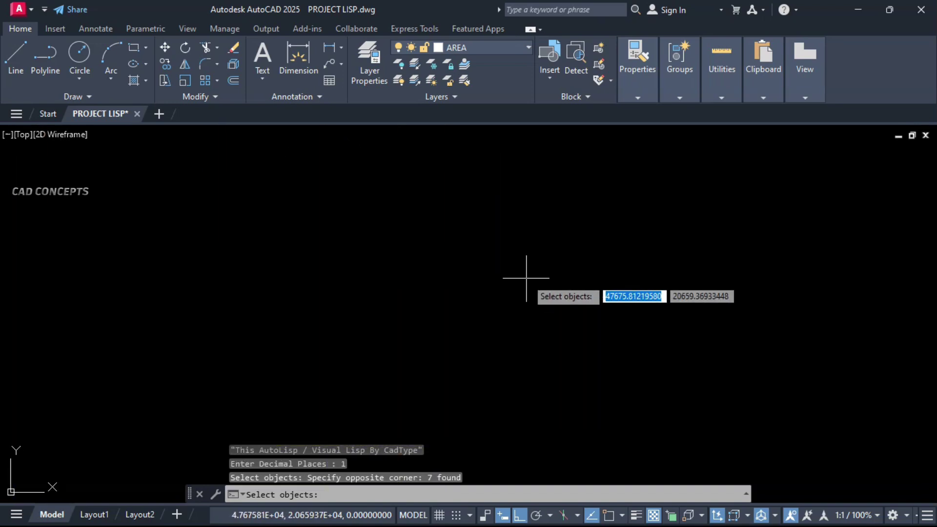
key("Return")
left_click(526, 181)
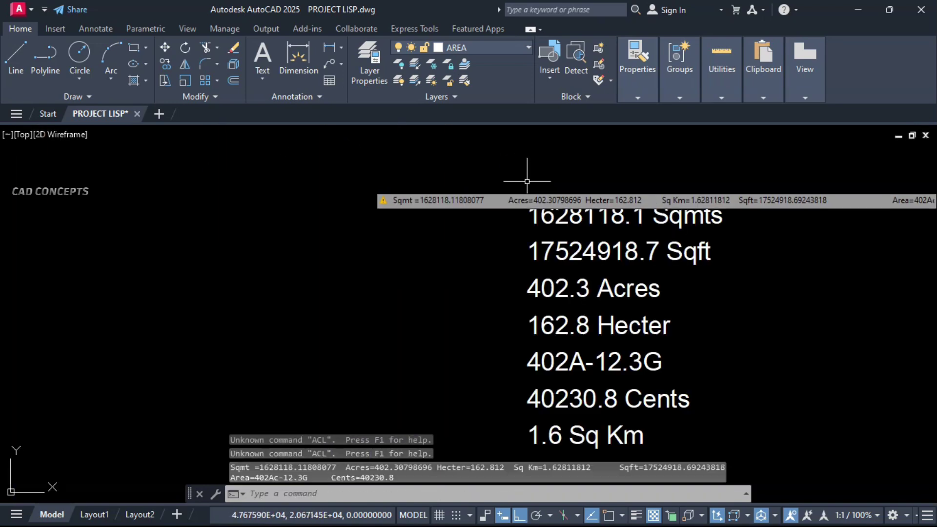
middle_click_drag(485, 345, 408, 303)
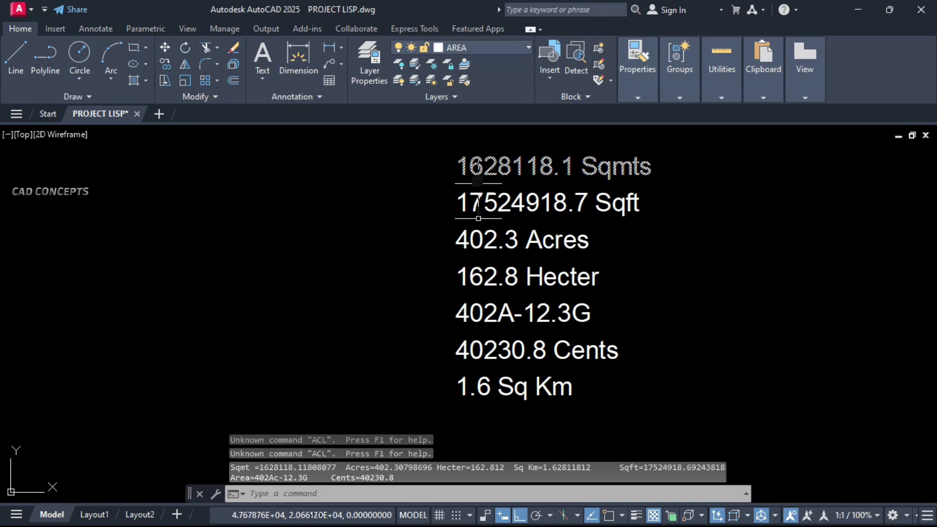
left_click(444, 413)
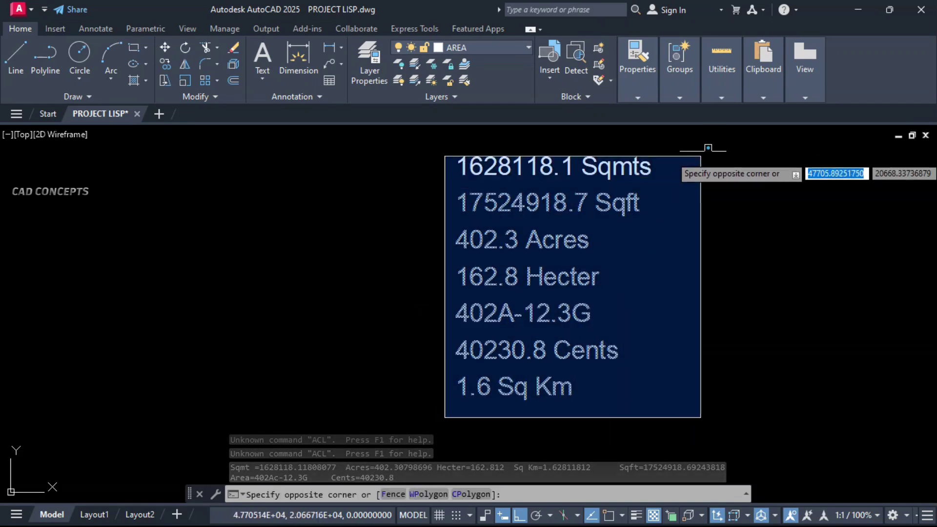
left_click(709, 141)
key("Escape")
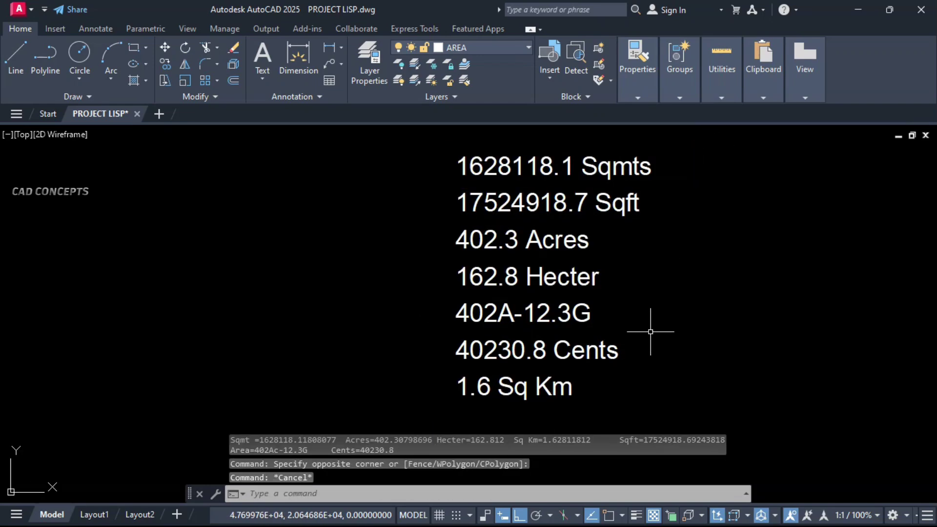
Scale up the seven lines of area text freehand so they are readable beside the room outlines, and select the enlarged list
scroll(651, 331, "down", 6)
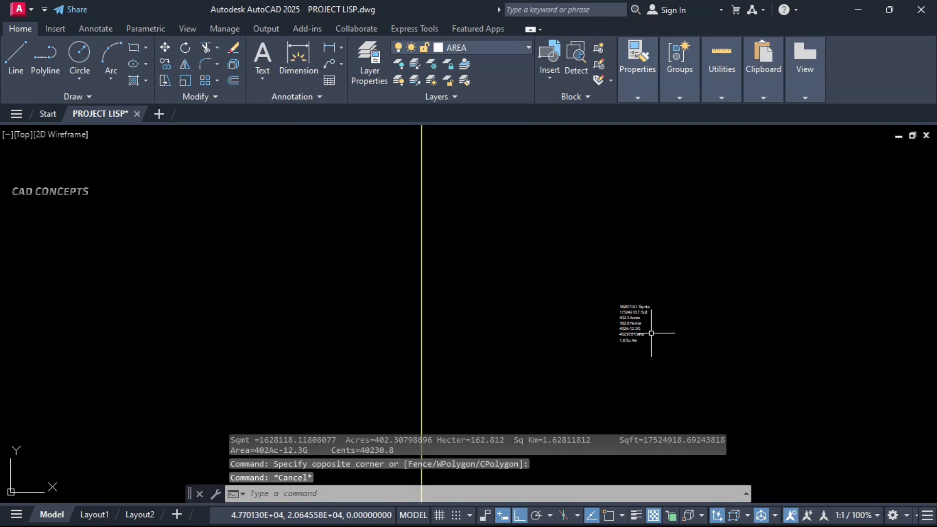
scroll(550, 272, "down", 4)
left_click(586, 260)
left_click(557, 310)
type("SC")
key("Return")
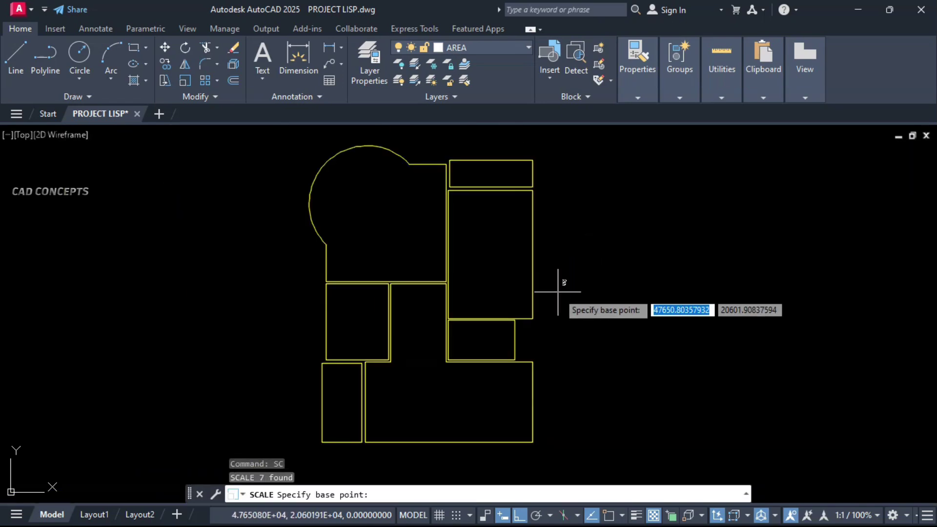
left_click(562, 283)
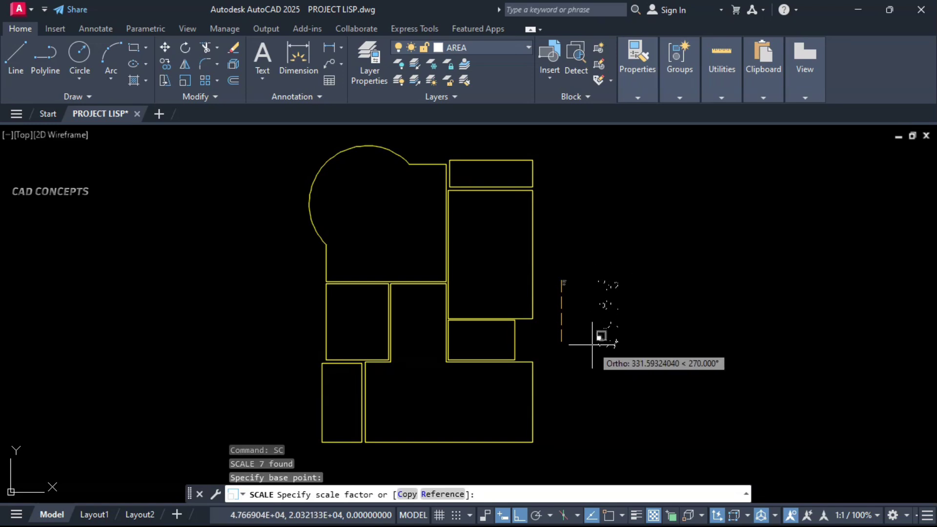
left_click(590, 371)
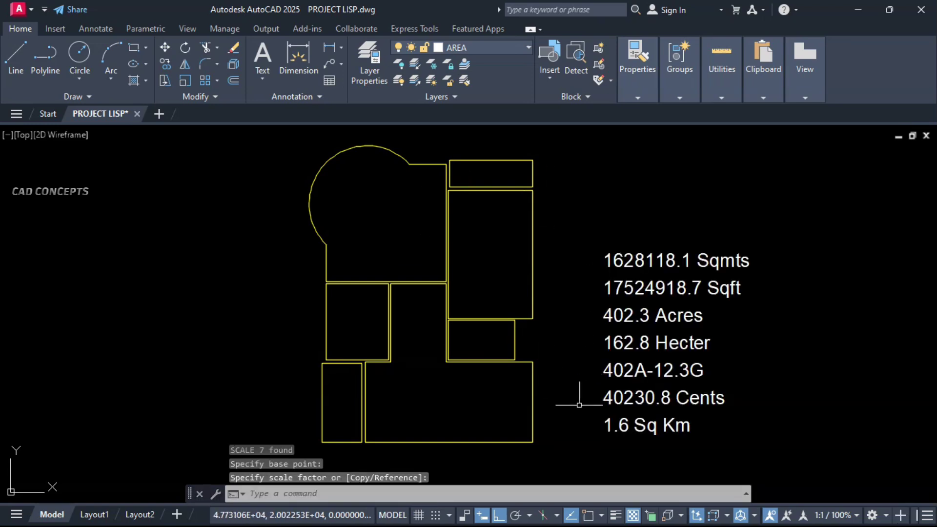
left_click(726, 445)
left_click(584, 218)
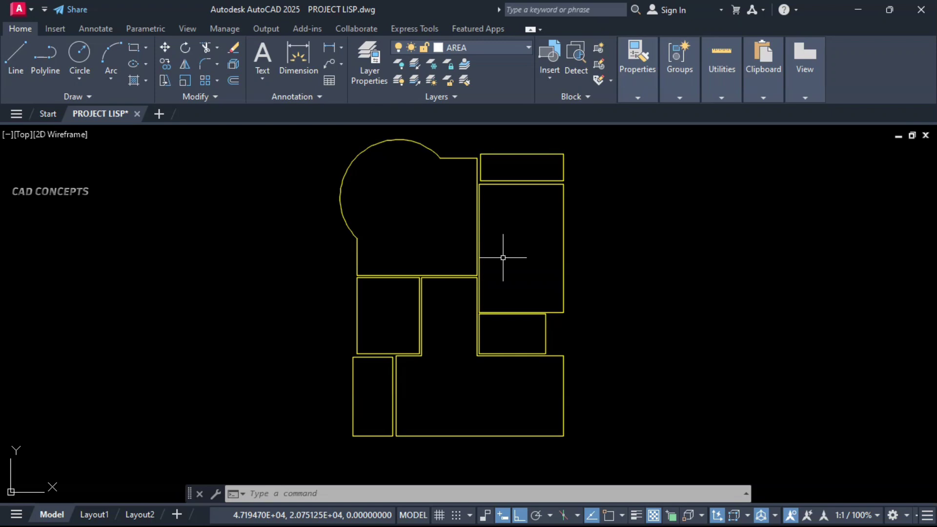
Run DDAREA to read the areas of the small upper rectangle and the round-walled room in architectural, decimal and metric scales
type("DDAREA")
key("Return")
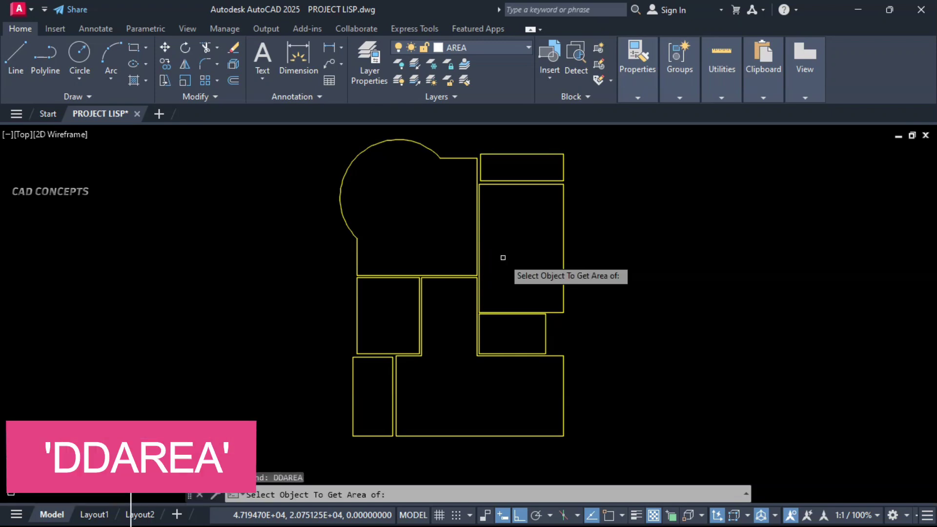
left_click(563, 166)
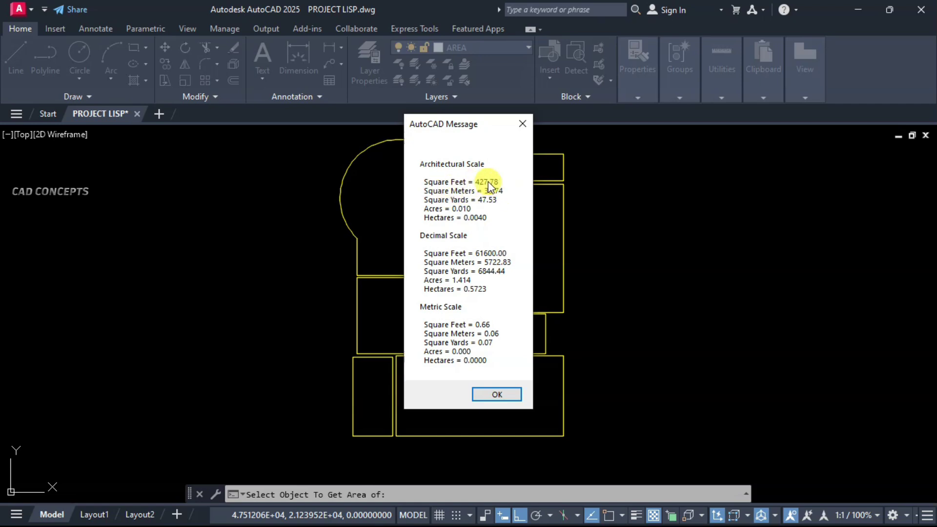
key("Return")
key("Return")
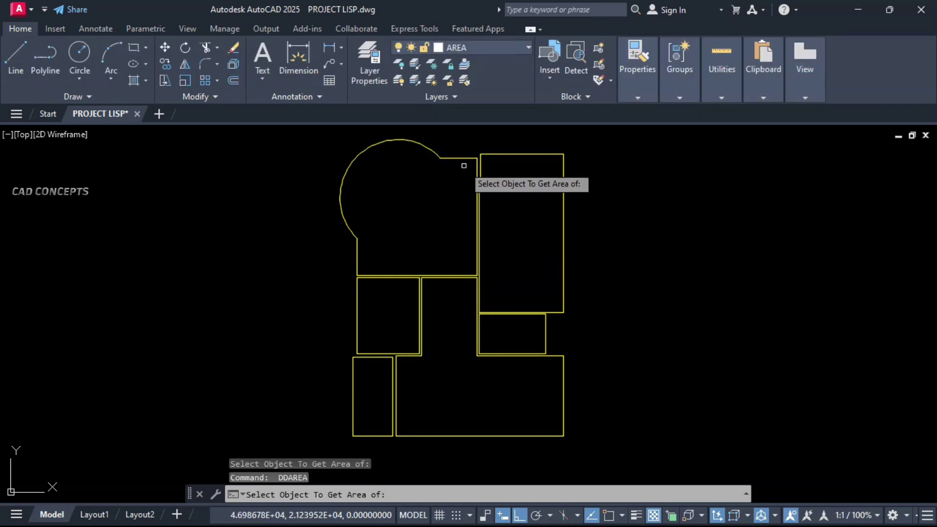
left_click(457, 157)
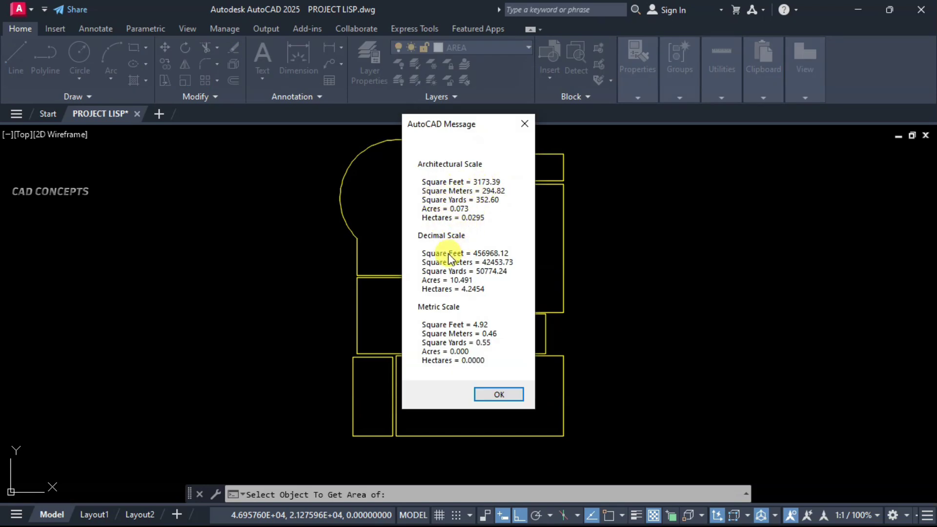
left_click(490, 396)
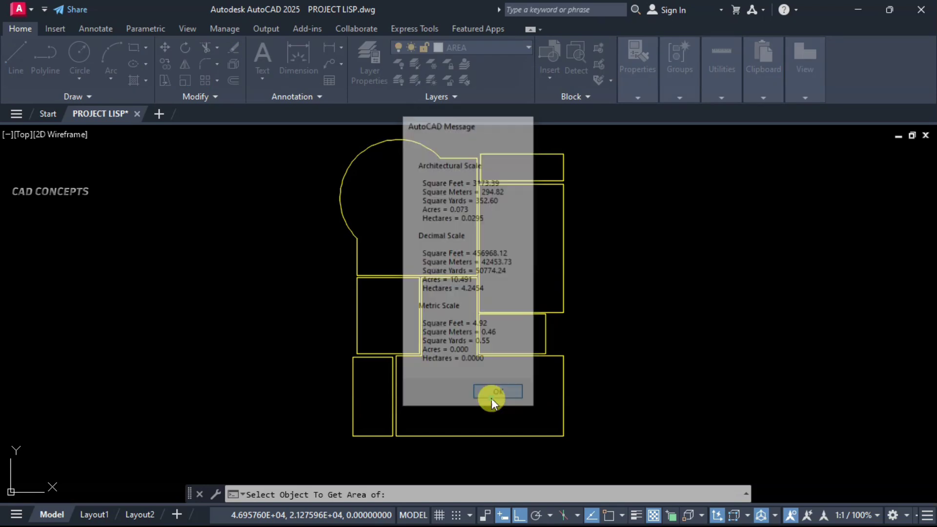
Repeat DDAREA on the small rectangle below the tall room and on the large lower room, closing each area message
key("Return")
left_click(544, 329)
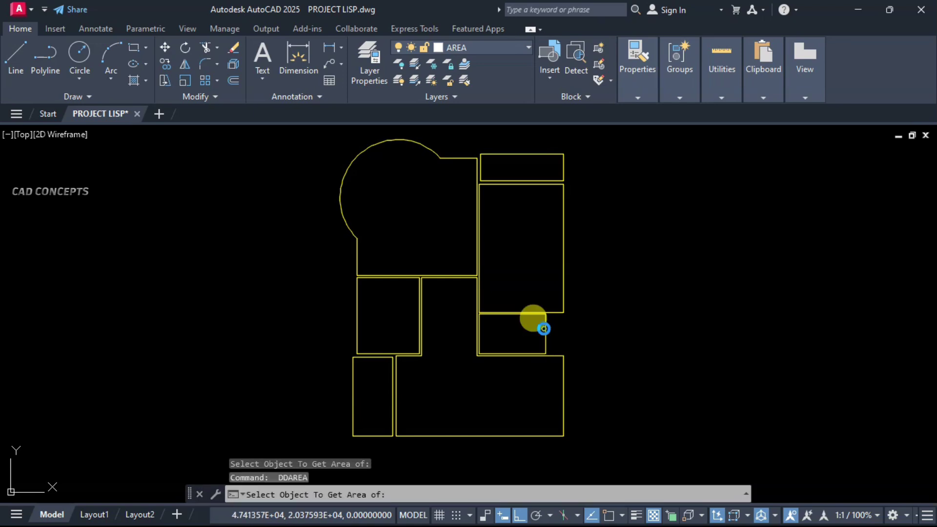
left_click(495, 391)
key("Return")
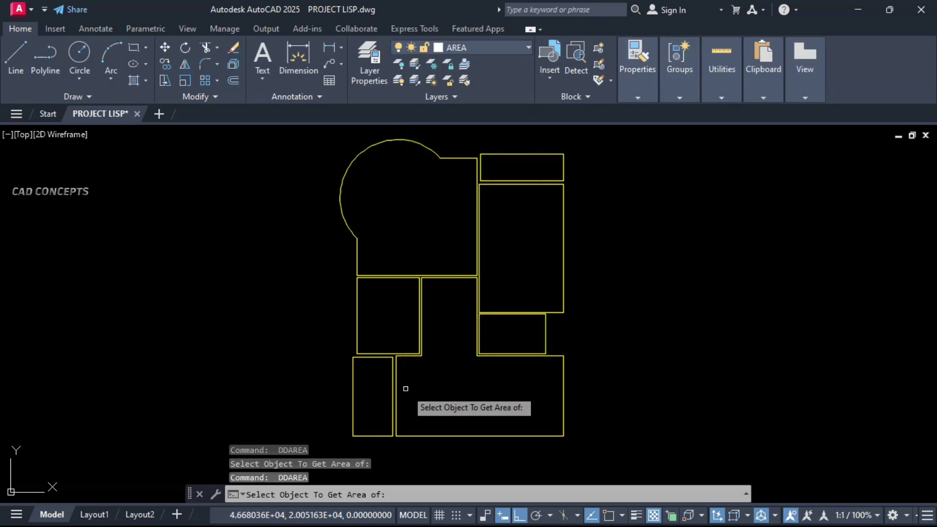
left_click(396, 385)
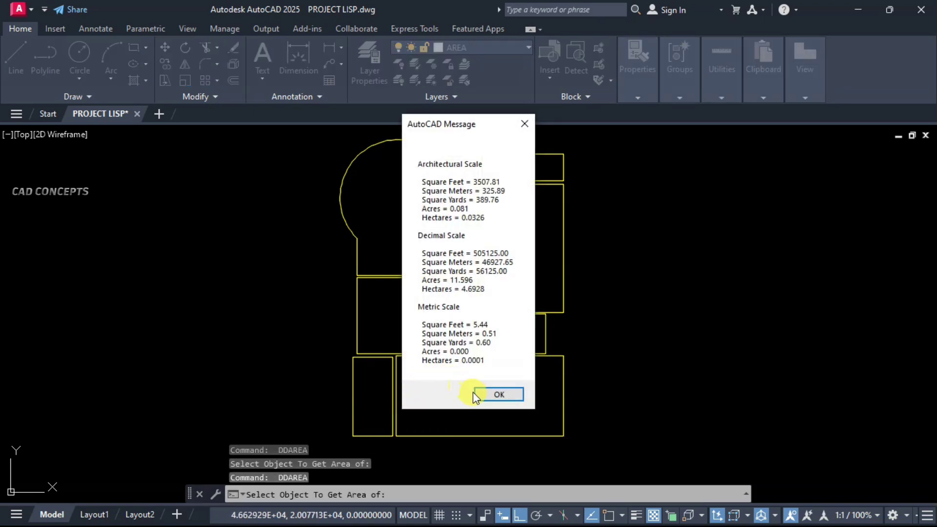
left_click(491, 392)
key("Return")
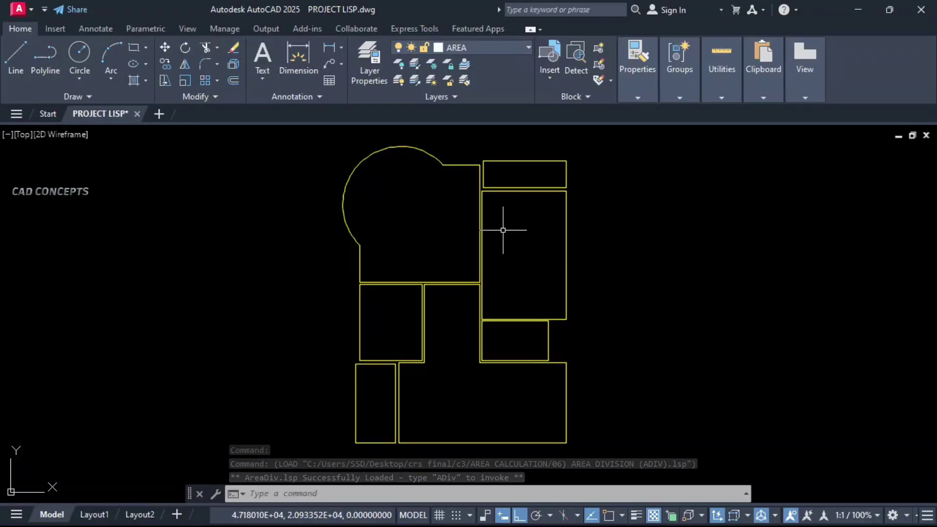
Run ADIV and divide the tall rectangular room freehand with a vertical line from its side edge
type("ADIV")
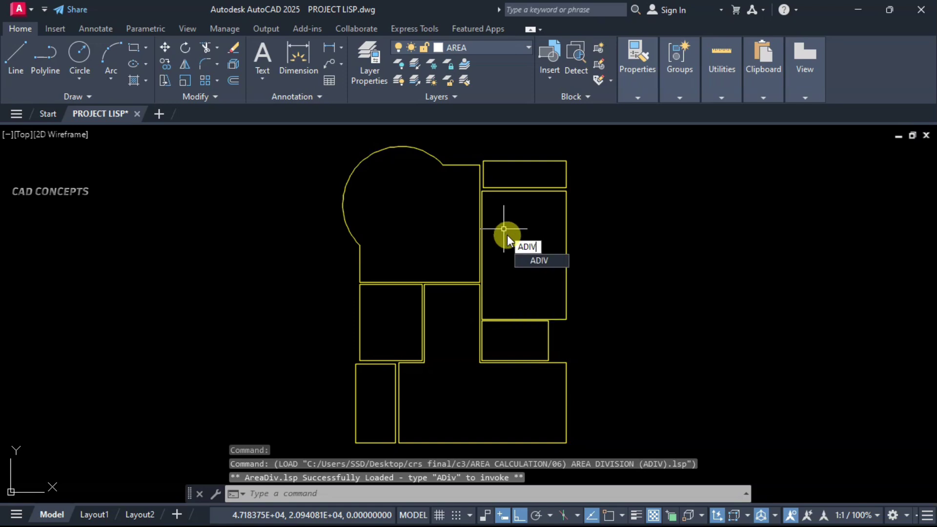
left_click(540, 260)
scroll(544, 278, "up", 4)
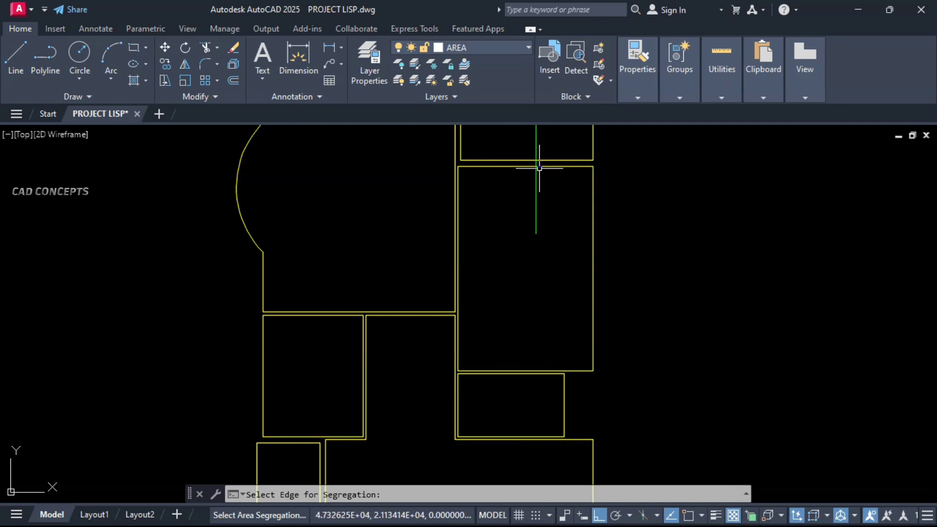
left_click(502, 183)
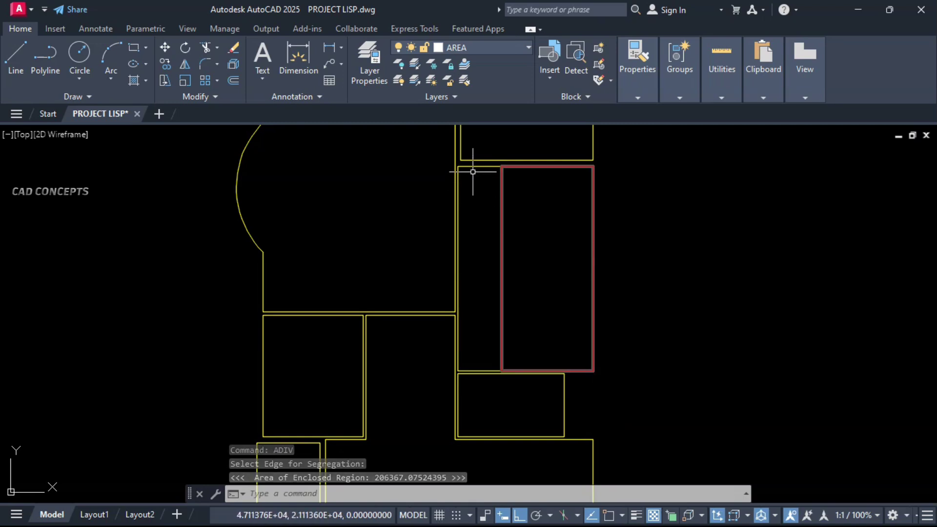
middle_click_drag(499, 344, 494, 297)
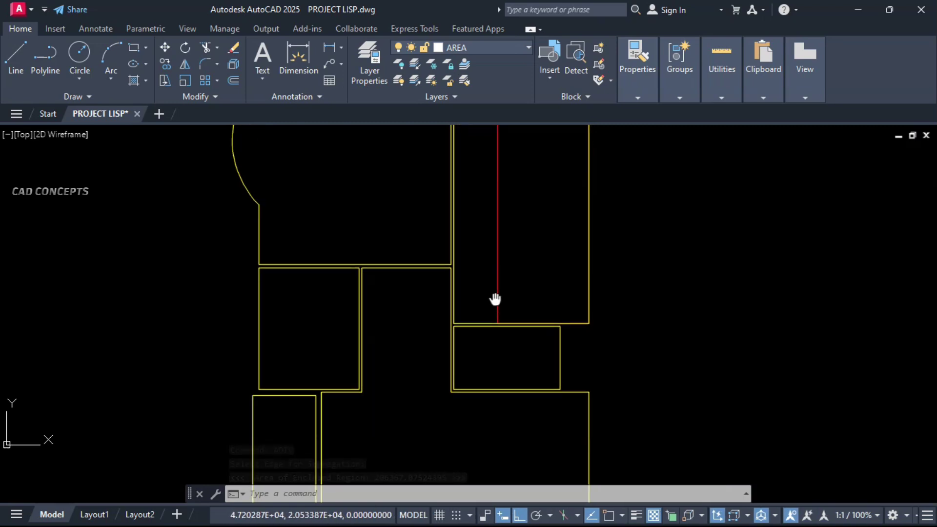
Divide the small rectangle below the tall room with a horizontal ADIV line from its upper edge, and erase one leftover object
key("Return")
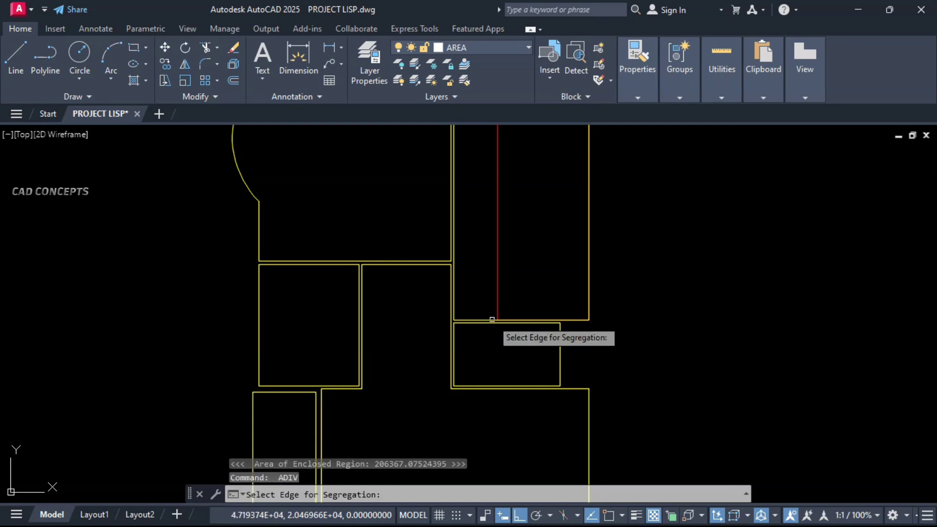
left_click(524, 324)
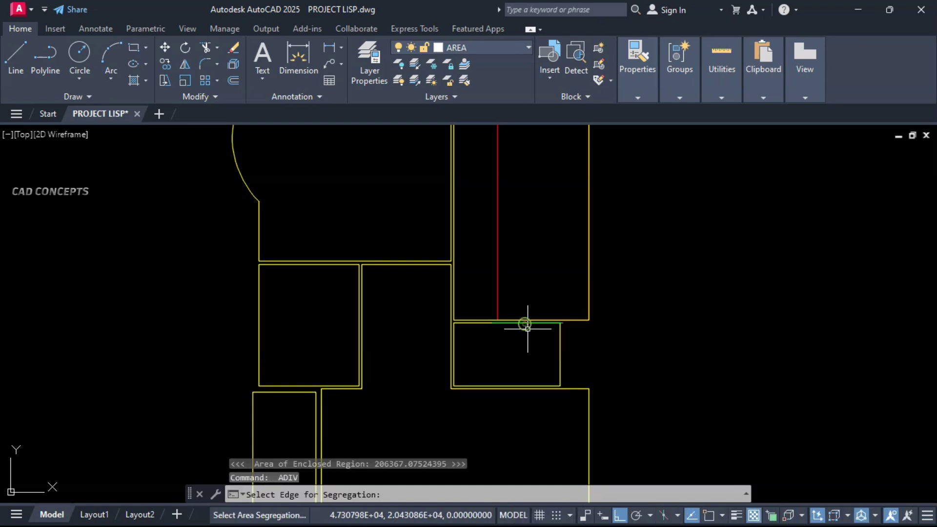
left_click(536, 357)
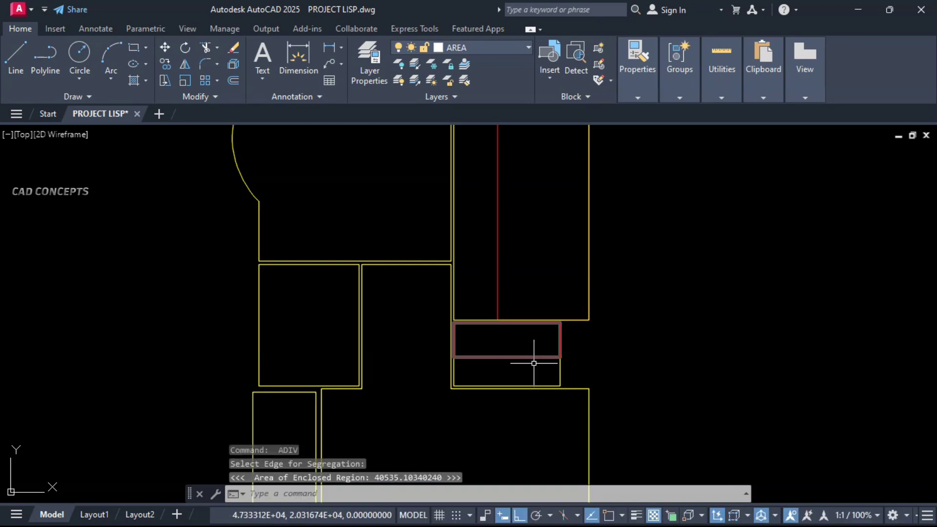
key("Delete")
Divide the squarish room under the round-walled room with a vertical ADIV line placed freehand
key("Return")
middle_click_drag(534, 363, 643, 348)
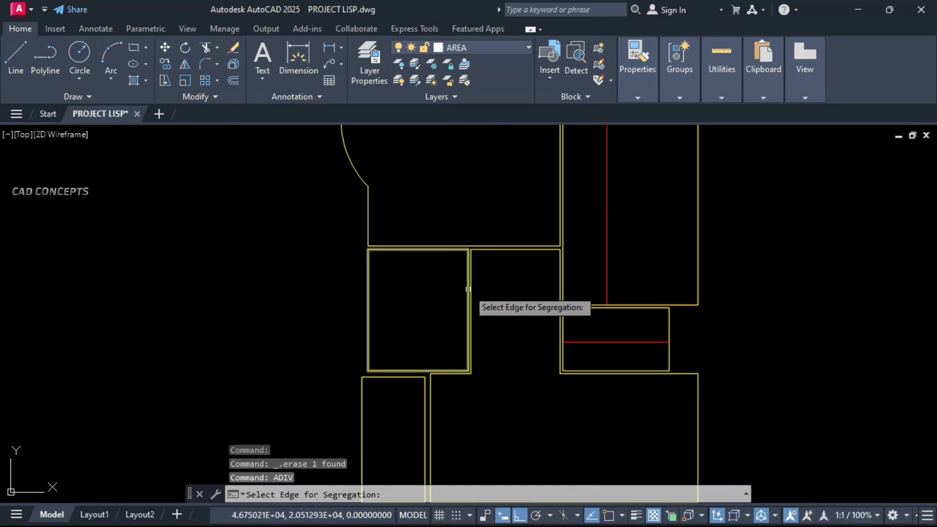
left_click(413, 274)
middle_click_drag(412, 359, 428, 288)
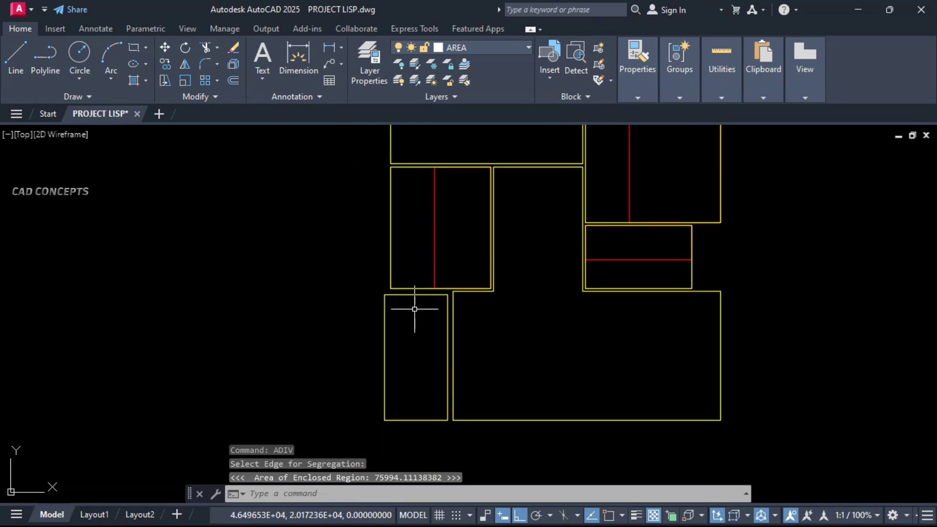
Divide the narrow lower room with a vertical ADIV line and the large lower room with one offset from its bottom edge
key("Return")
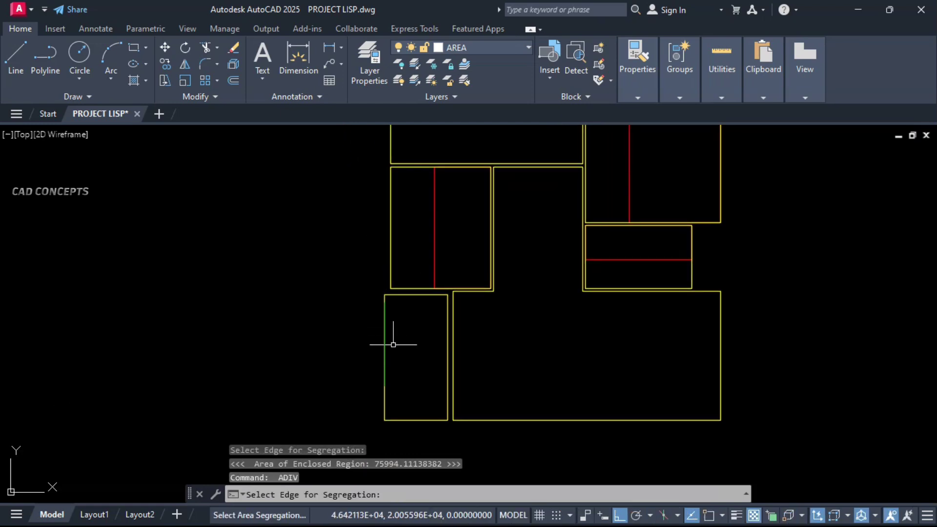
left_click(414, 317)
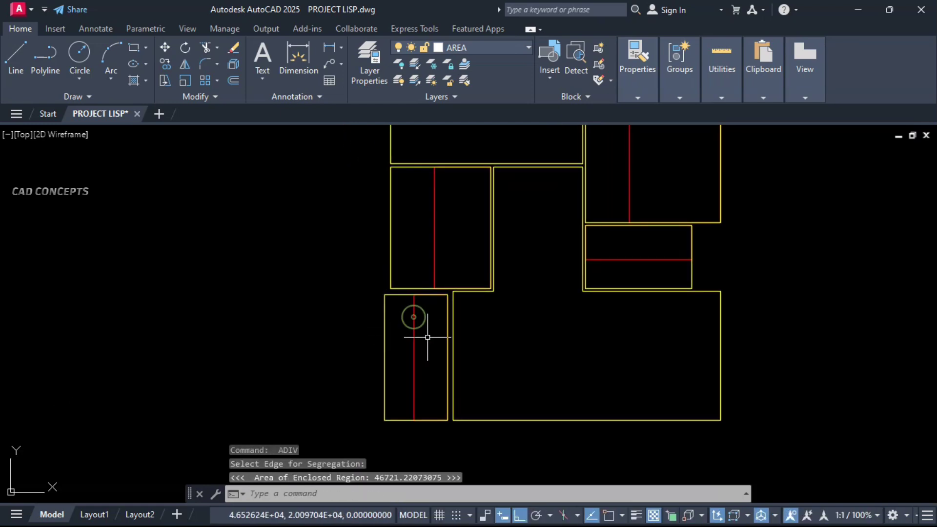
key("Return")
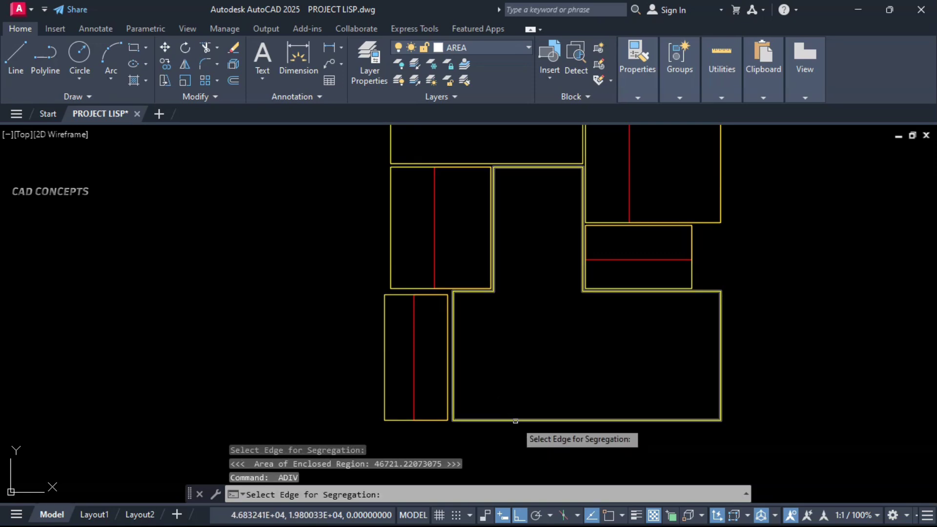
left_click(511, 346)
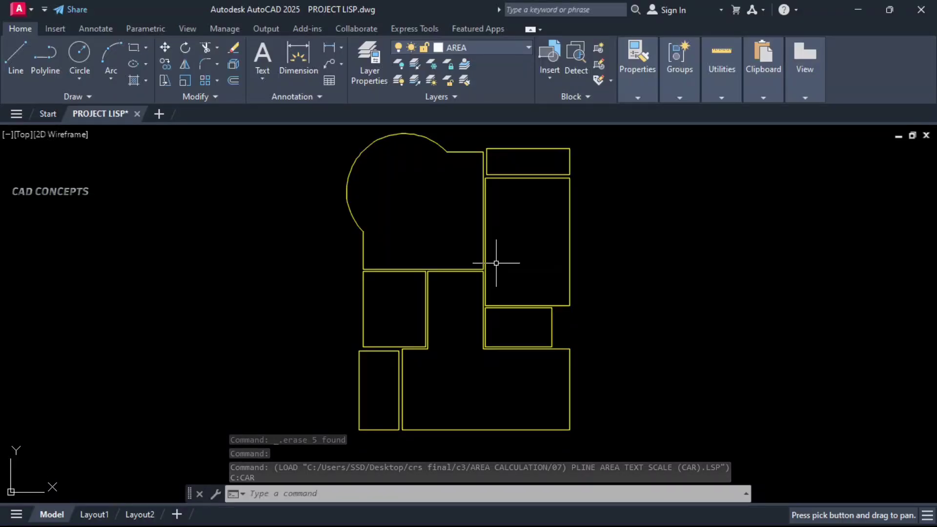
Run CAR on the tall rectangular room, place its area text inside, and scale the text freehand to a readable size
type("CAR")
key("Return")
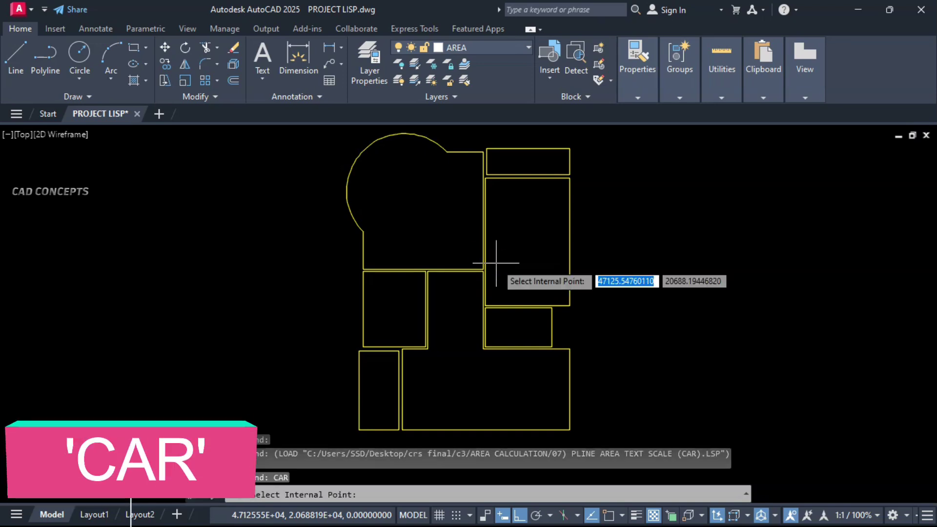
left_click(526, 255)
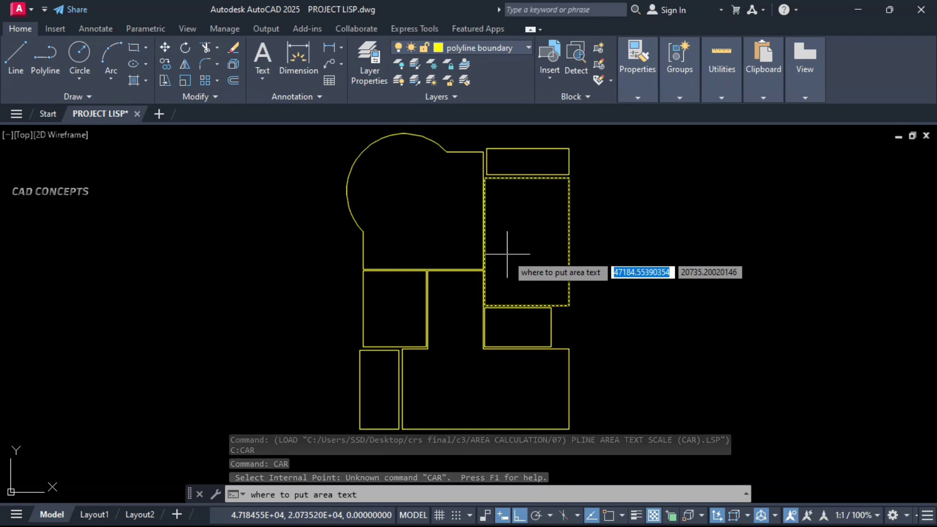
middle_click_drag(507, 254, 506, 289)
scroll(506, 289, "up", 2)
left_click(503, 280)
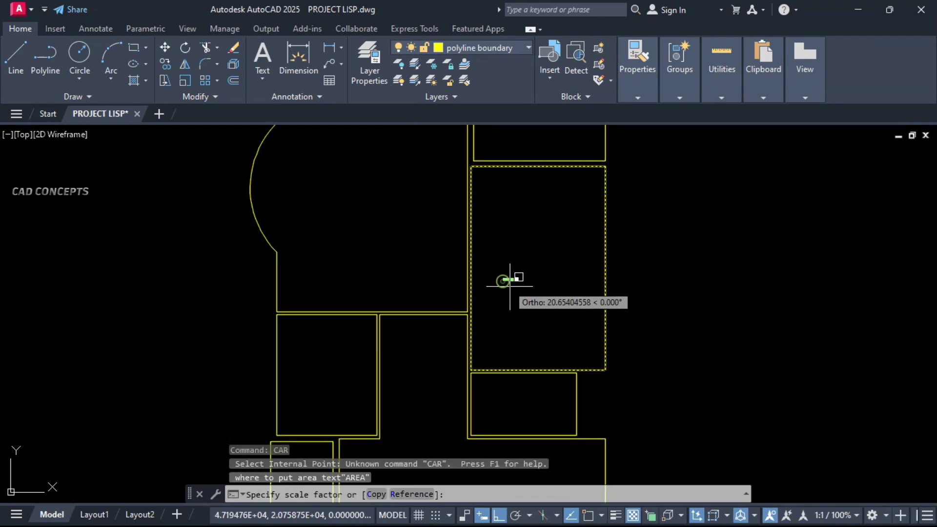
left_click(536, 307)
middle_click_drag(534, 307, 625, 348)
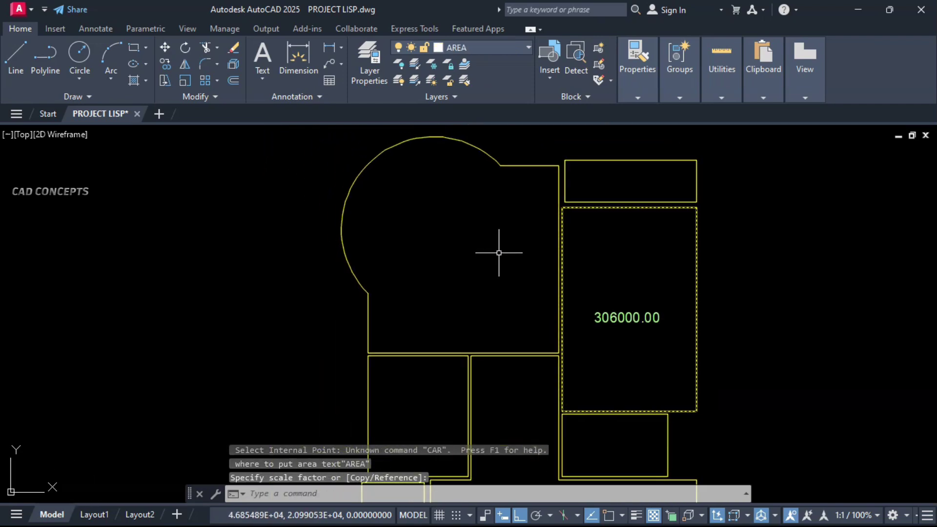
Label the round-walled room and the small upper rectangle with CAR area texts, scaling each freehand to fit
type("CAR")
key("Return")
left_click(459, 248)
left_click(412, 266)
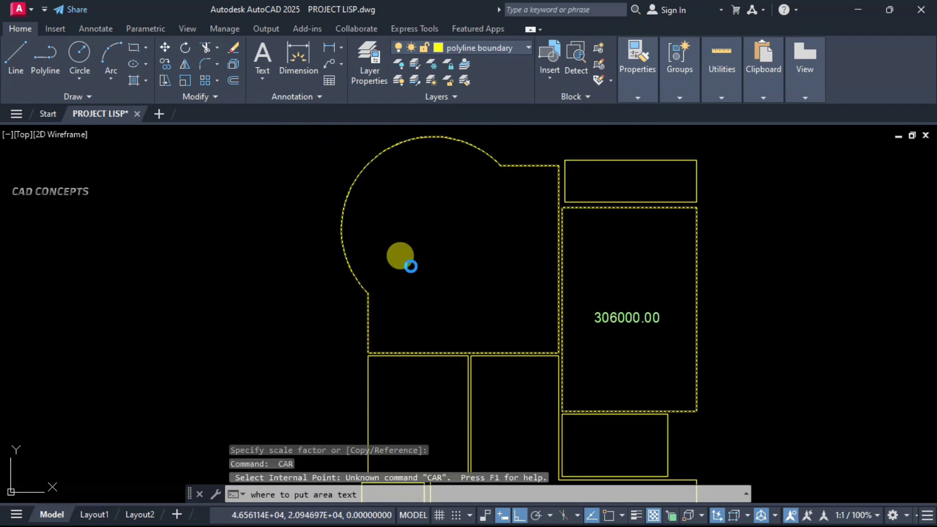
left_click(460, 297)
key("Return")
left_click(604, 183)
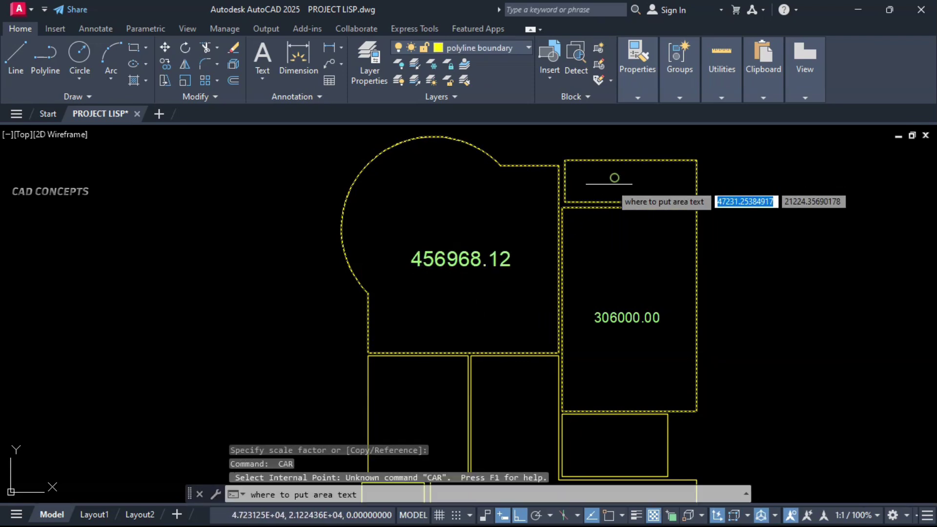
left_click(609, 186)
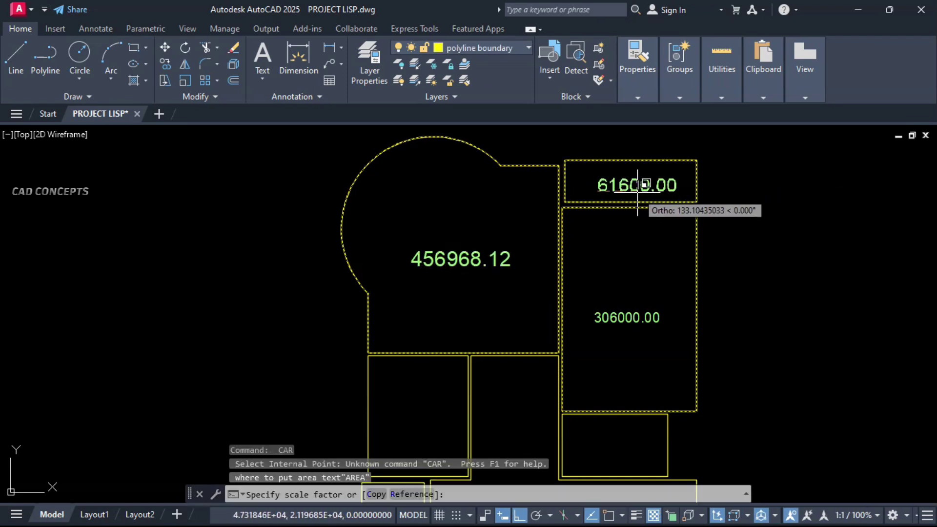
left_click(637, 189)
Add CAR area texts inside the squarish room and the large lower room, scaling each freehand to a readable size
middle_click_drag(524, 384, 547, 254)
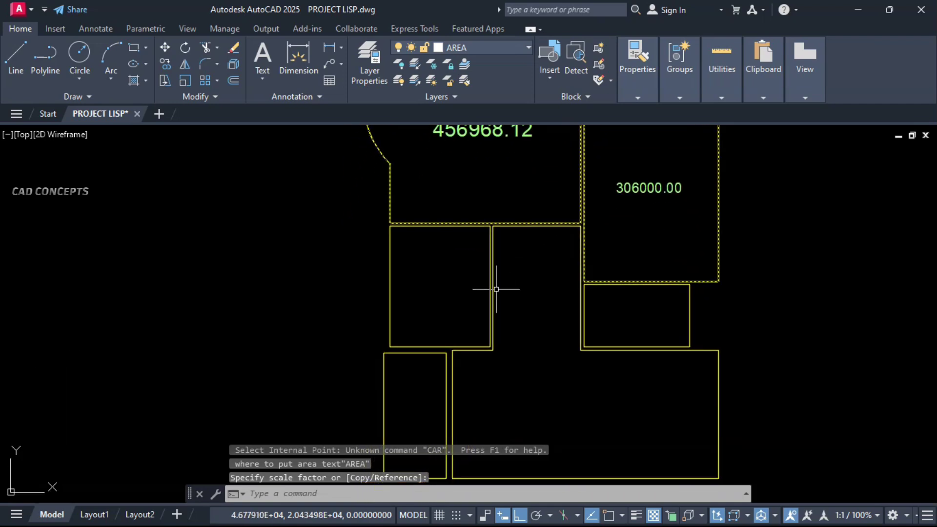
key("Return")
left_click(432, 286)
left_click(409, 303)
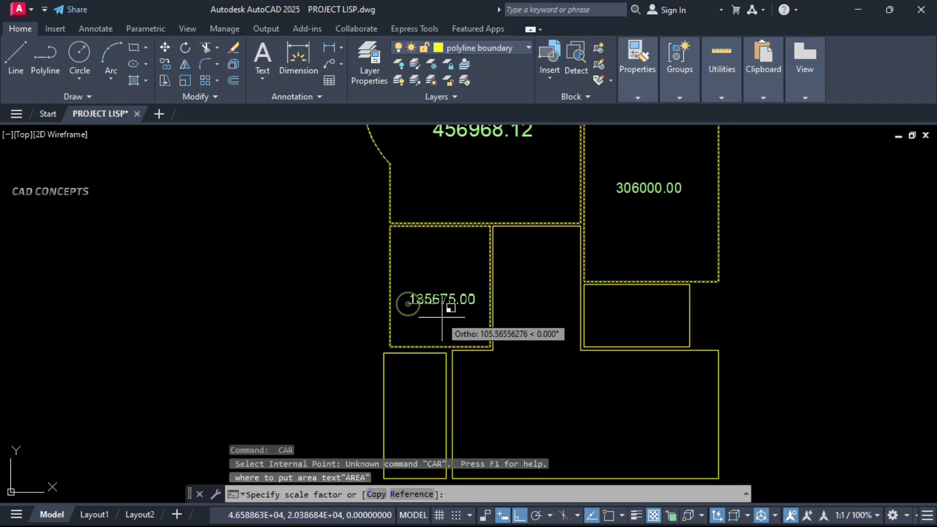
left_click(441, 317)
key("Return")
left_click(541, 418)
left_click(539, 422)
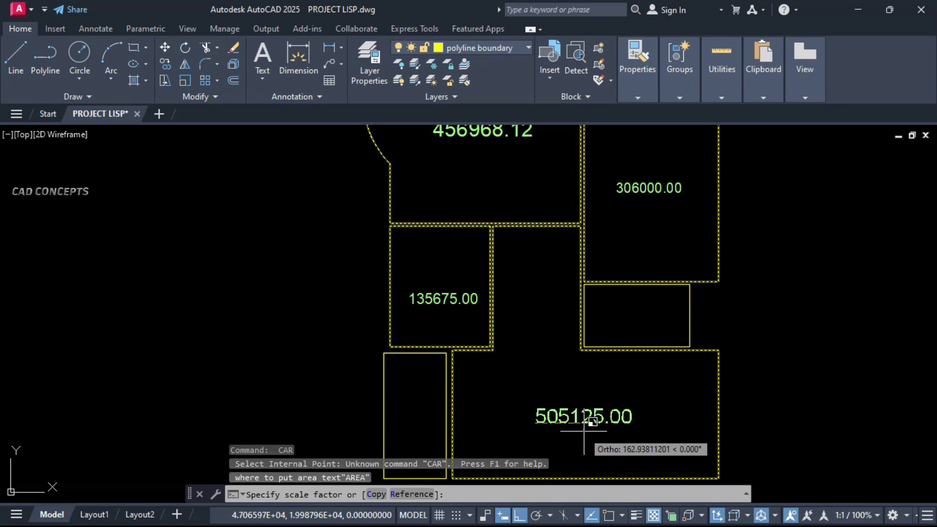
left_click(584, 423)
Use CAR to place and scale the area text inside the small rectangle below the tall room
key("Return")
left_click(617, 326)
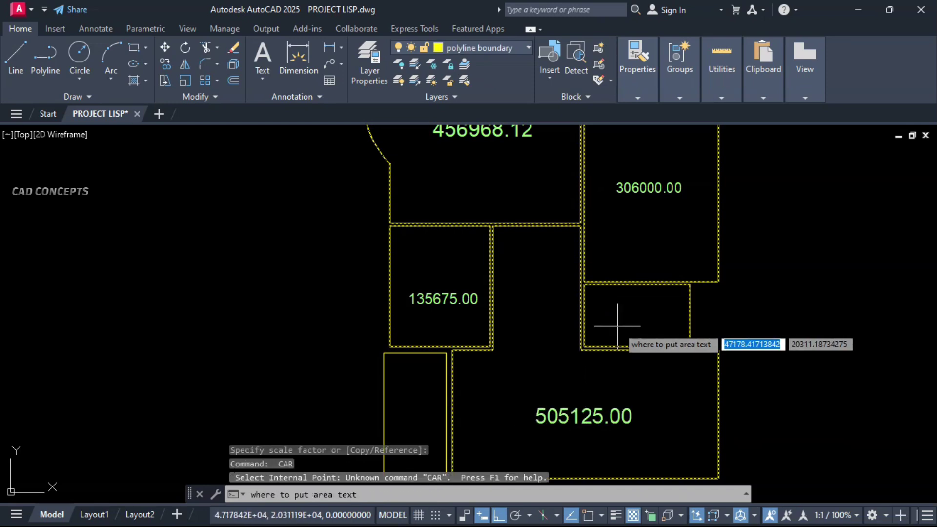
left_click(609, 339)
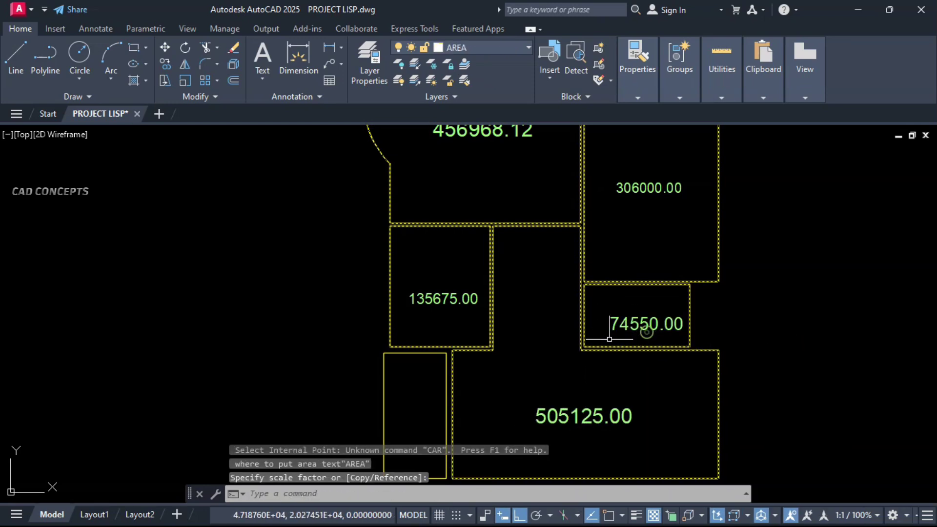
scroll(428, 351, "down", 2)
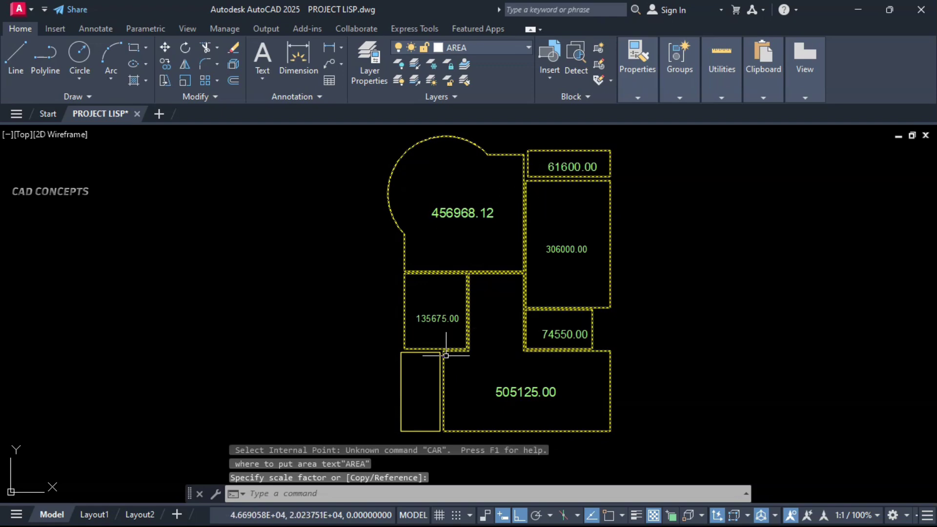
Run CAR on the narrow room below the squarish room, place its area text inside, and scale it freehand to fit
left_click(421, 375)
key("Return")
left_click(412, 393)
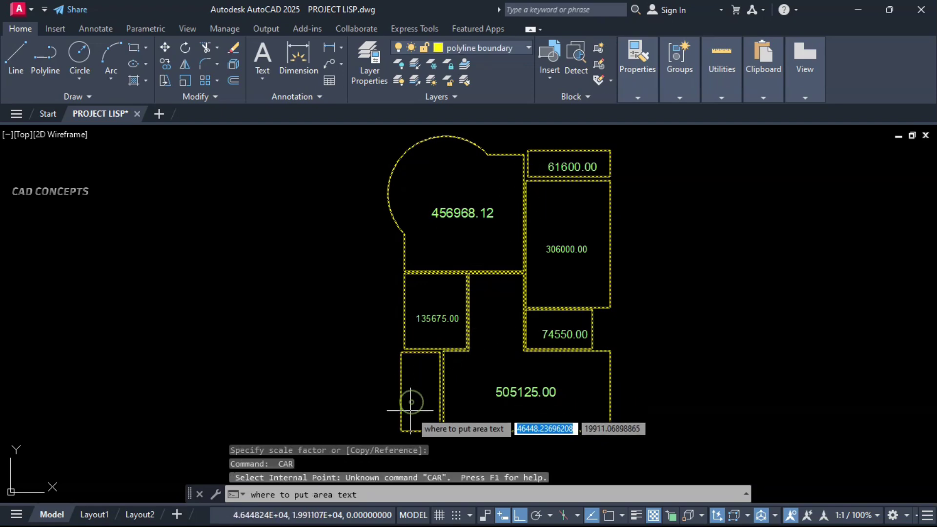
scroll(411, 403, "up", 3)
left_click(414, 405)
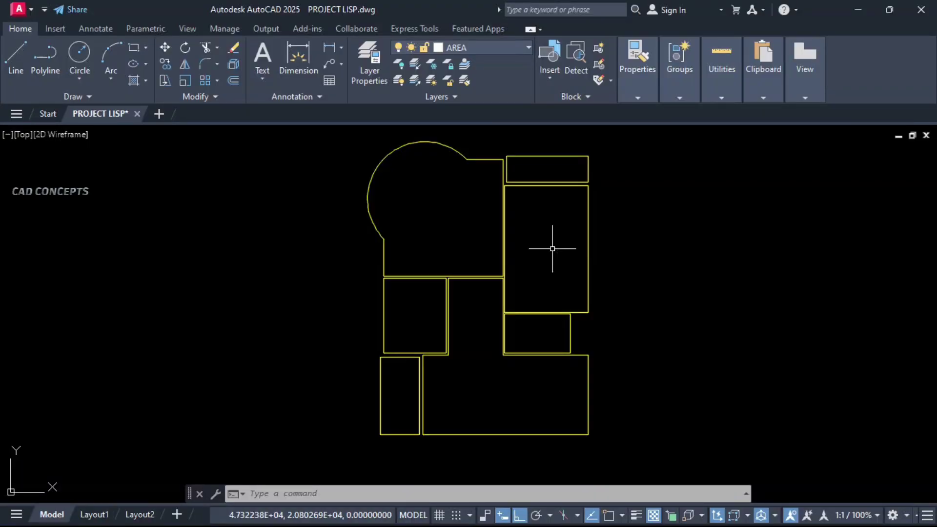
Use PA to read the areas of the tall rectangular room and the round-walled room, dismissing each result
type("PA")
key("Return")
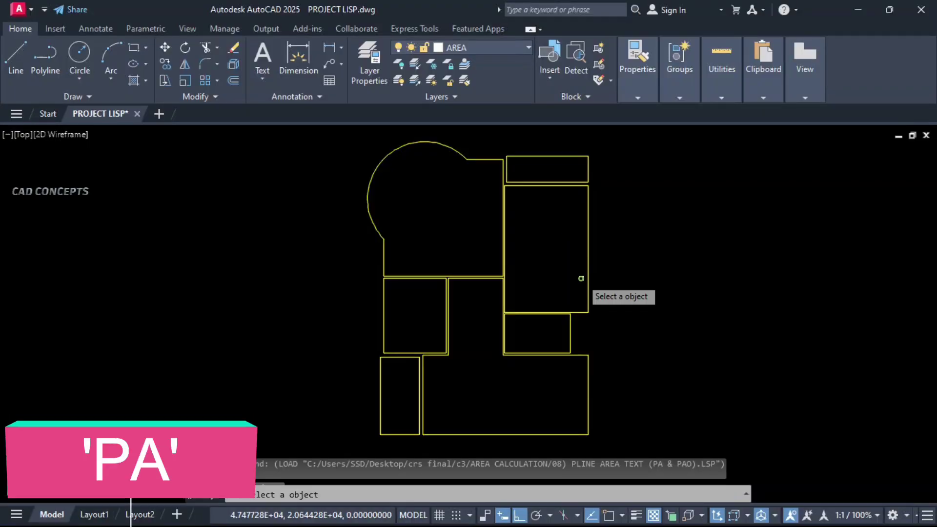
left_click(588, 267)
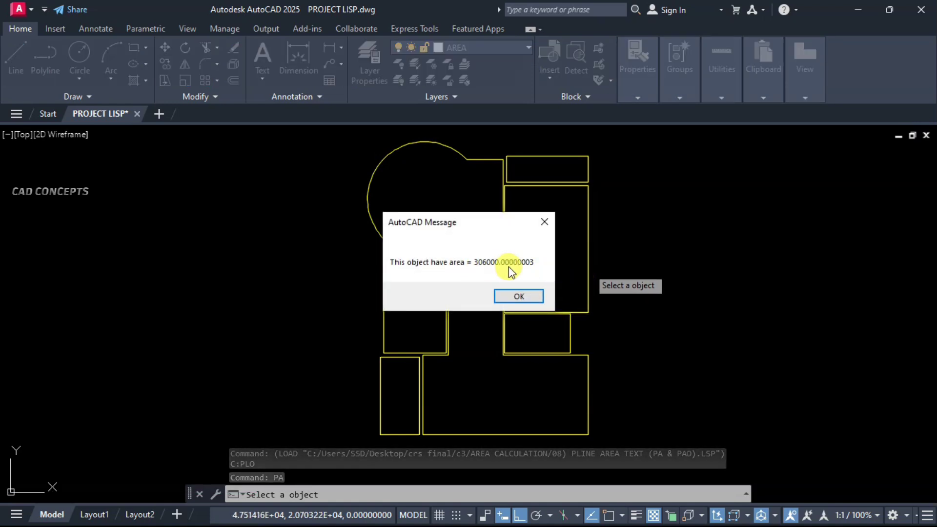
left_click(518, 296)
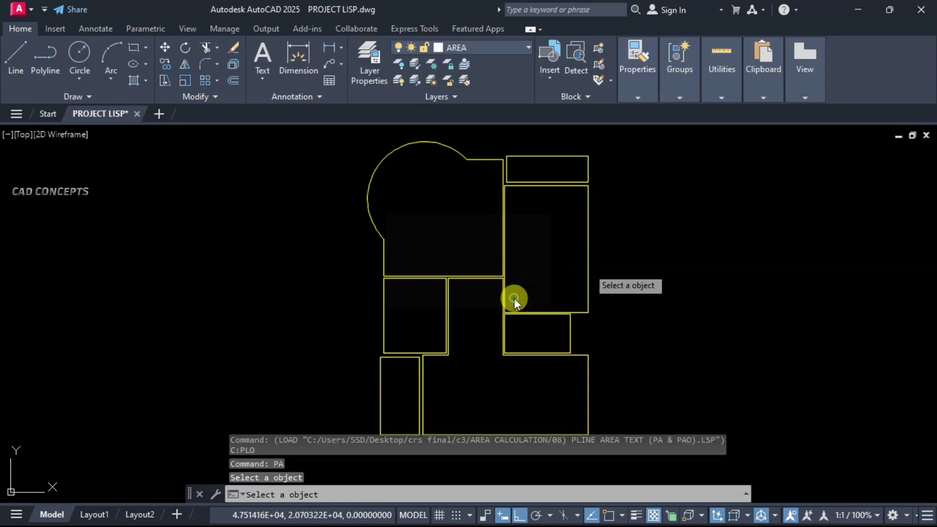
left_click(497, 274)
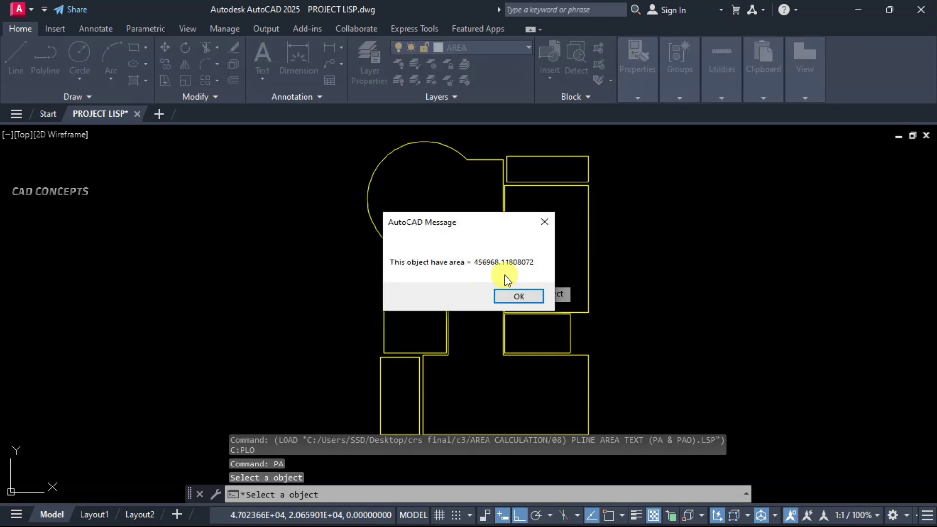
left_click(522, 293)
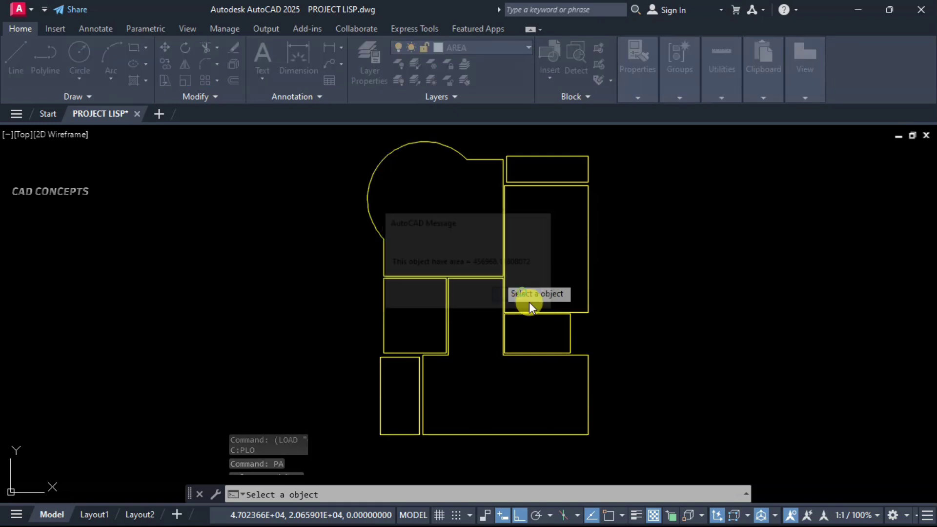
Check the areas of the small rectangle below the tall room and the large lower room with PA, then end the command
left_click(570, 334)
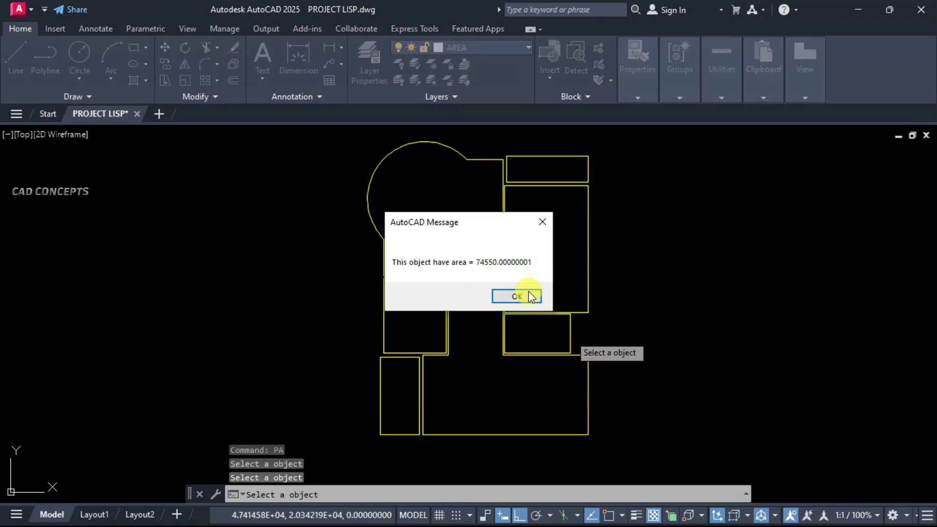
left_click(531, 296)
left_click(569, 353)
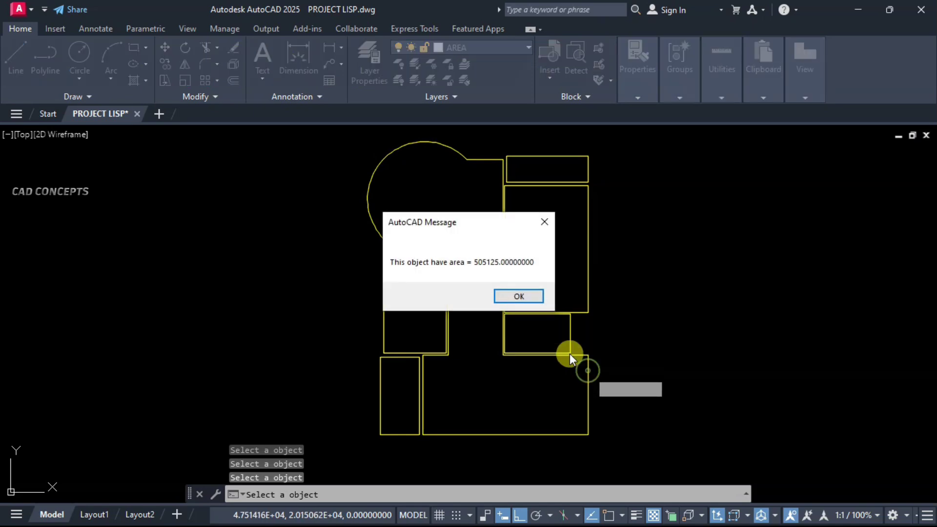
left_click(530, 297)
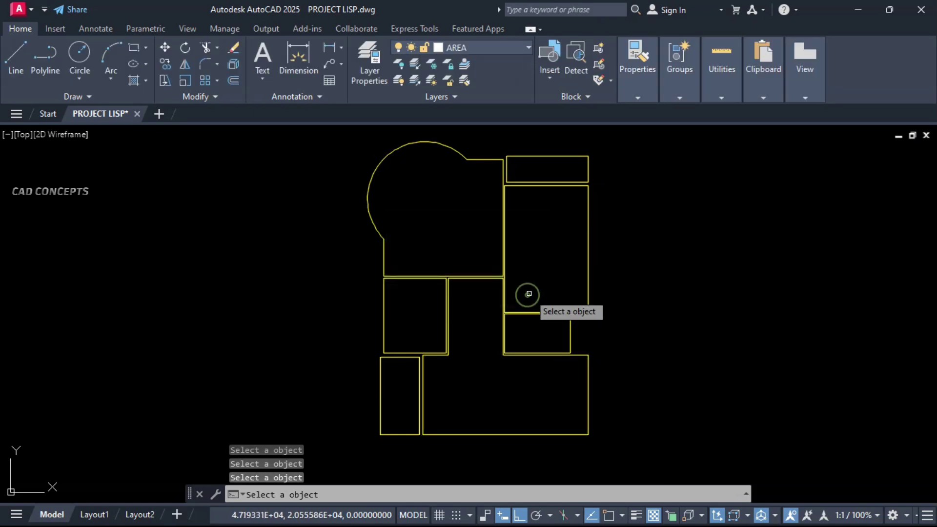
key("Return")
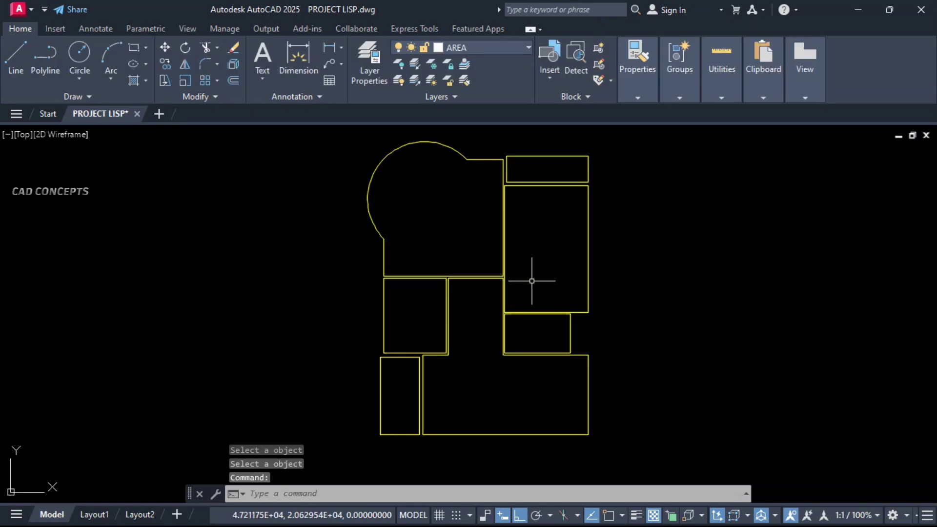
Run PLO on the tall rectangular room and place its area text inside with a text height of 15
type("PLO")
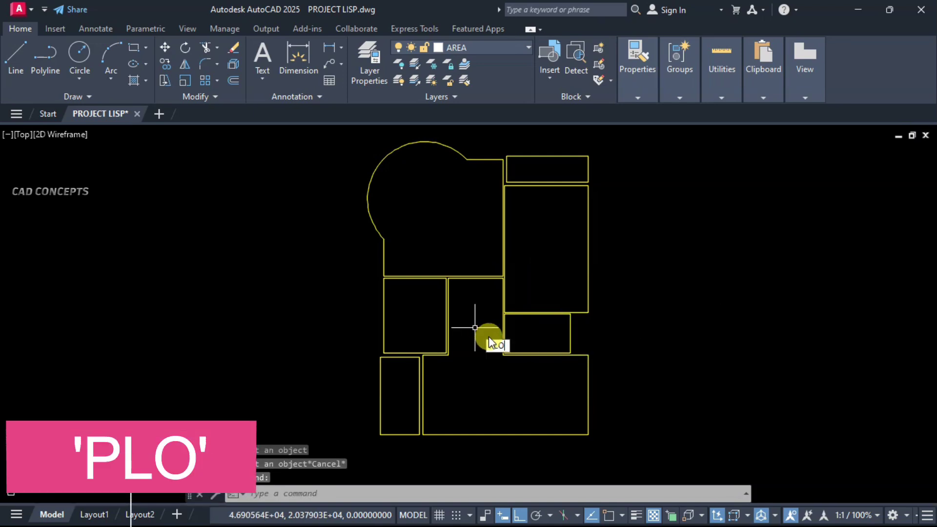
key("Return")
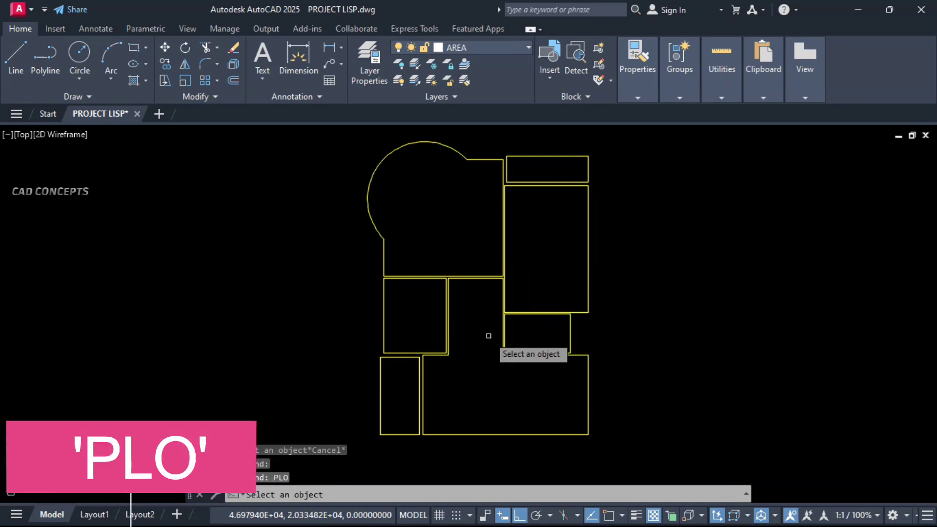
left_click(587, 241)
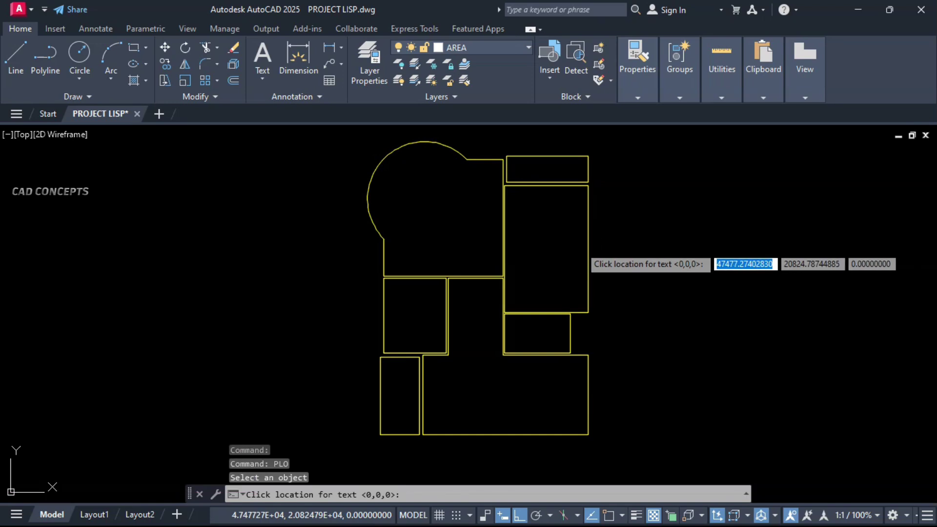
left_click(519, 259)
type("15")
key("Return")
Label the round-walled room with PLO area text placed inside it at a text height of 50
scroll(526, 263, "up", 4)
middle_click_drag(525, 262, 638, 407)
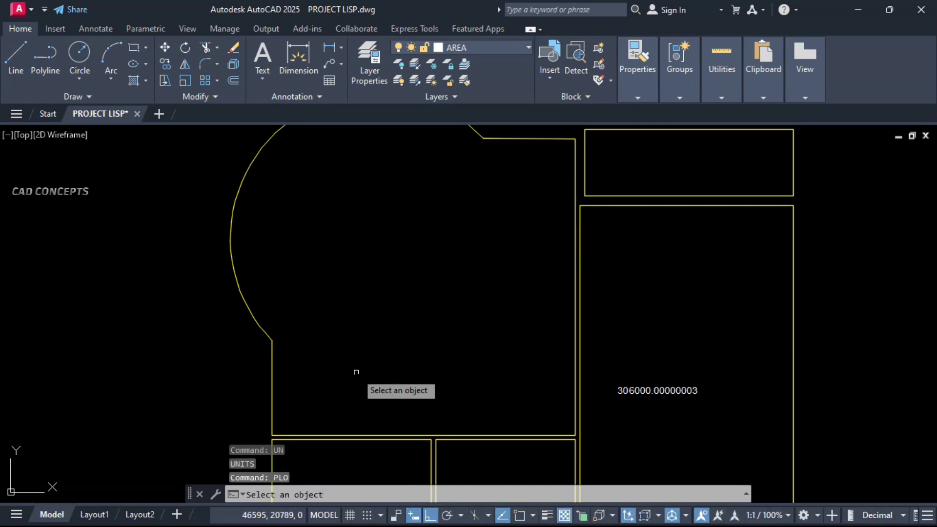
left_click(272, 359)
left_click(365, 327)
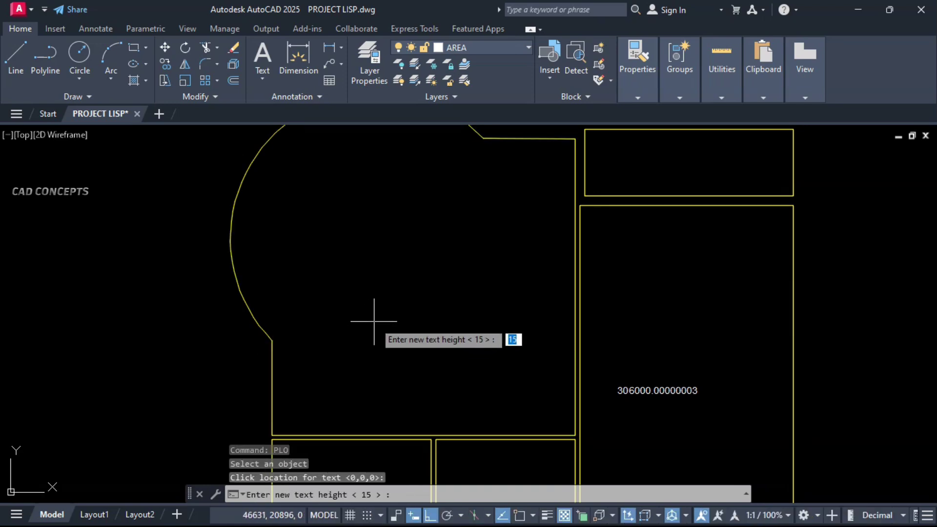
type("50")
key("Return")
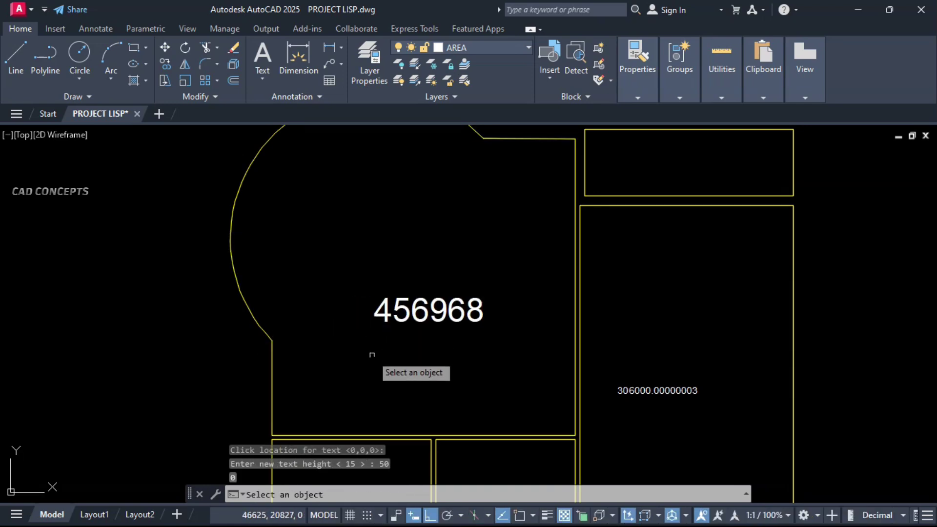
Place PLO area text inside the small upper rectangle with a text height of 50
middle_click_drag(523, 268, 388, 354)
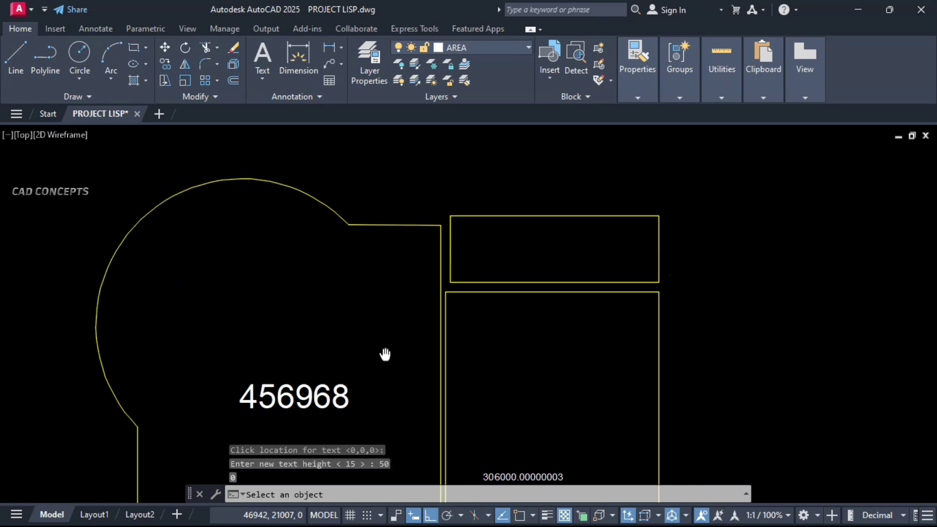
left_click(542, 216)
left_click(502, 261)
type("5")
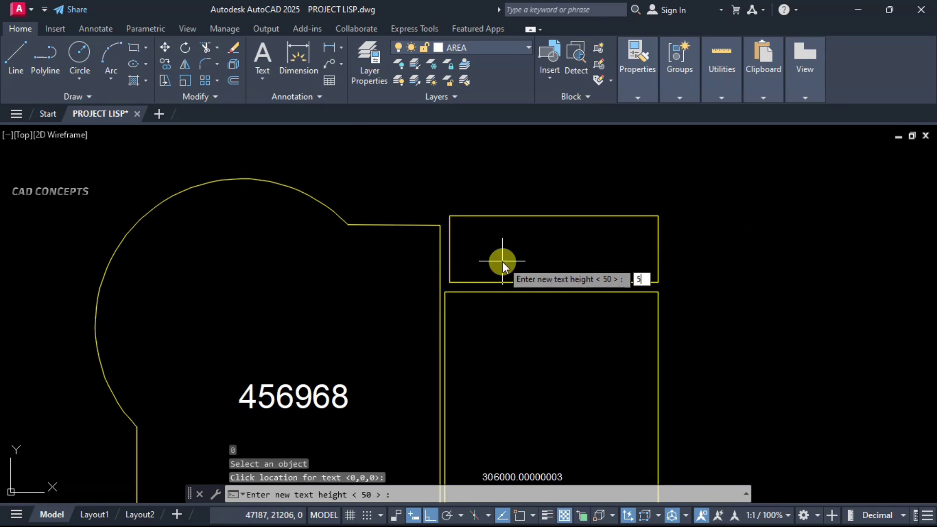
type("0")
key("Return")
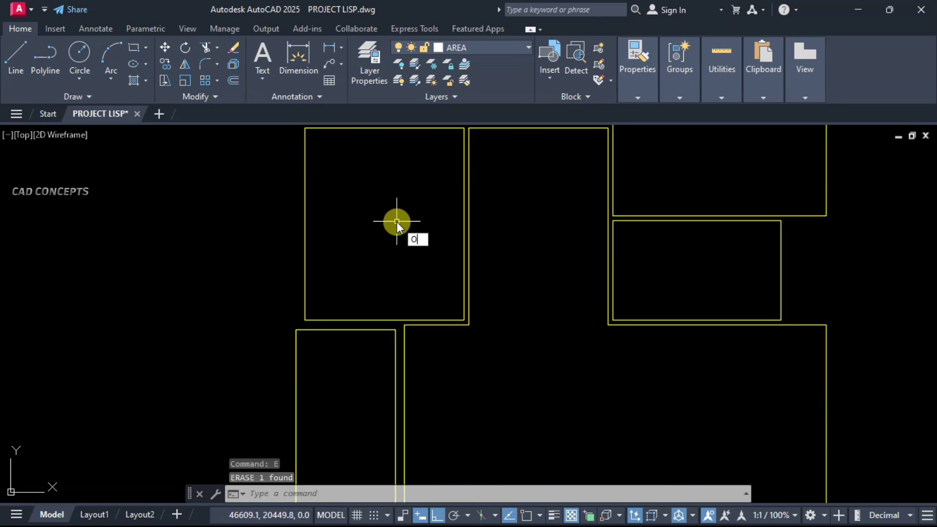
Restart PLO on the large lower room and place its area text inside at a text height of 15
key("Escape")
key("Escape")
type("PLO")
key("Return")
left_click(465, 331)
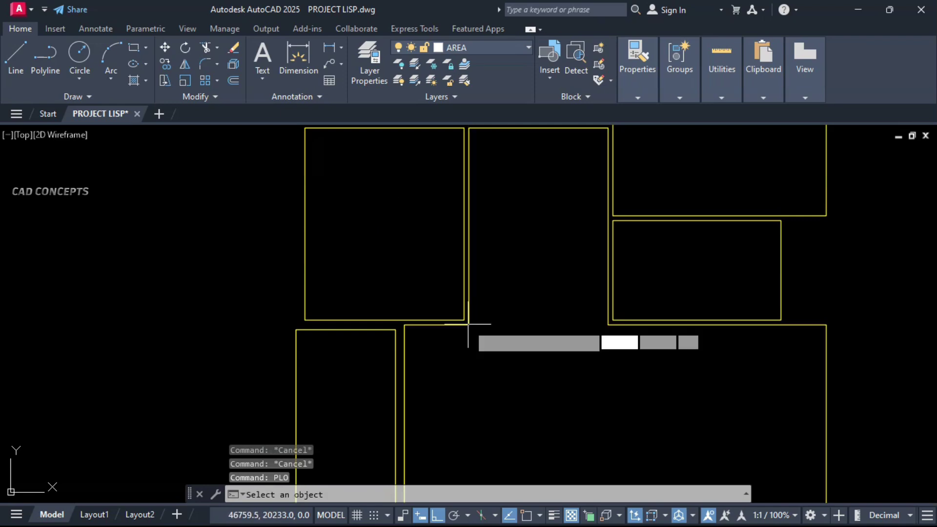
left_click(517, 432)
type("15")
key("Return")
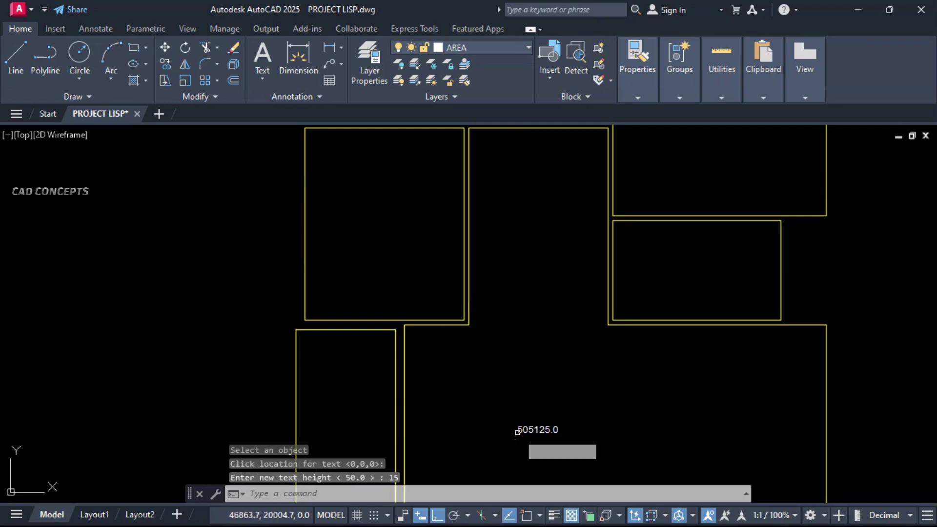
scroll(506, 400, "down", 4)
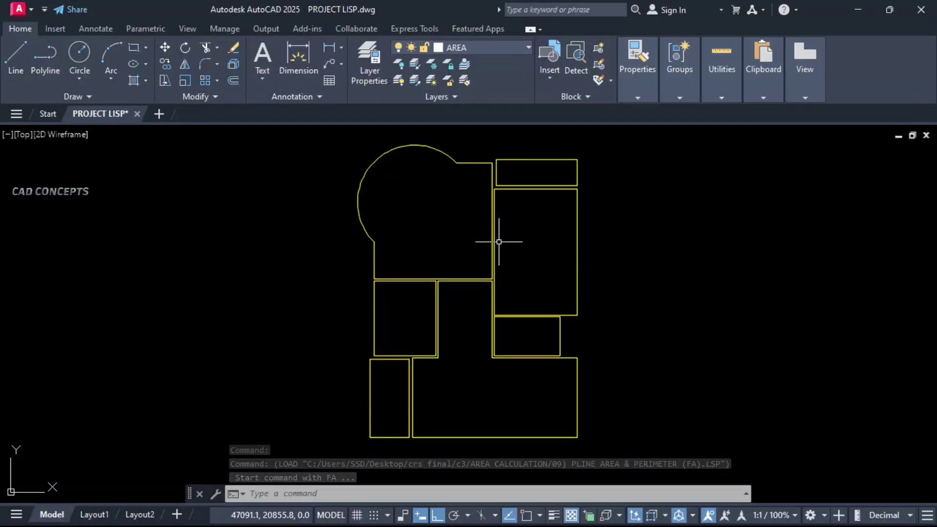
Run FA on the small upper rectangle and place its area and perimeter leader label just above its upper edge
type("FA")
key("Return")
scroll(569, 172, "up", 5)
middle_click_drag(569, 172, 556, 361)
left_click(535, 242)
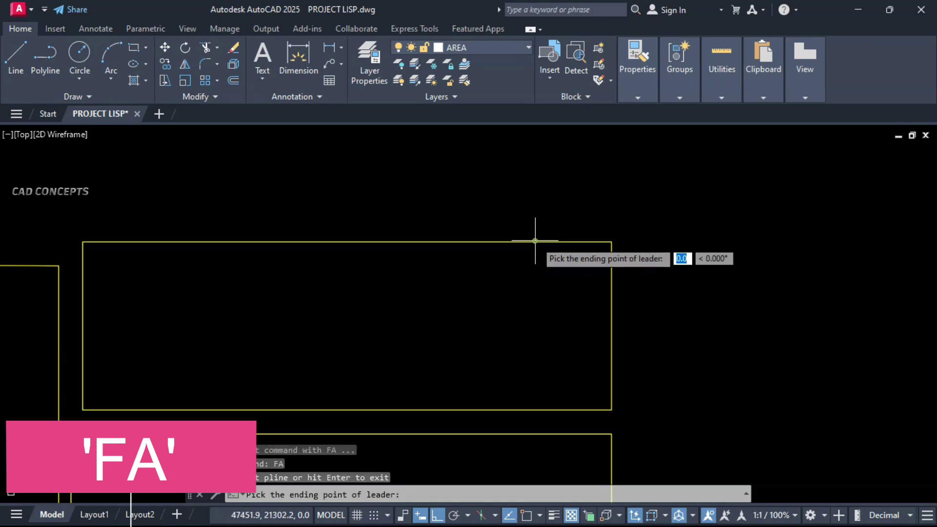
left_click(538, 186)
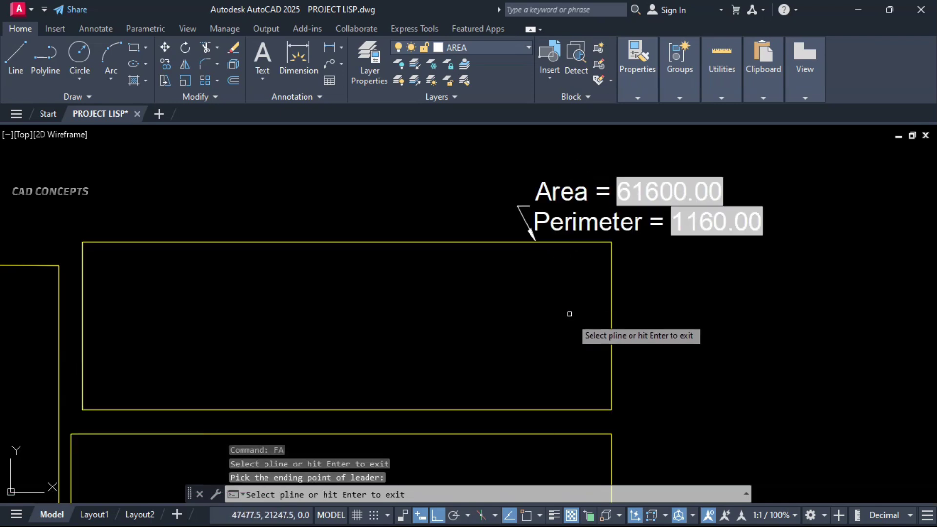
Add FA area and perimeter leaders outside the tall rectangular room's right edge and above the round-walled room's arc
scroll(564, 246, "down", 6)
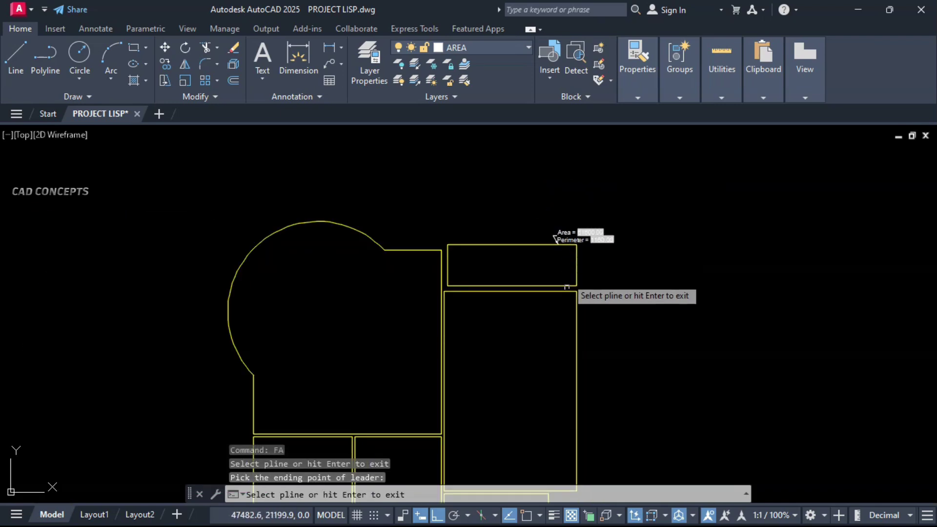
left_click(576, 320)
left_click(678, 326)
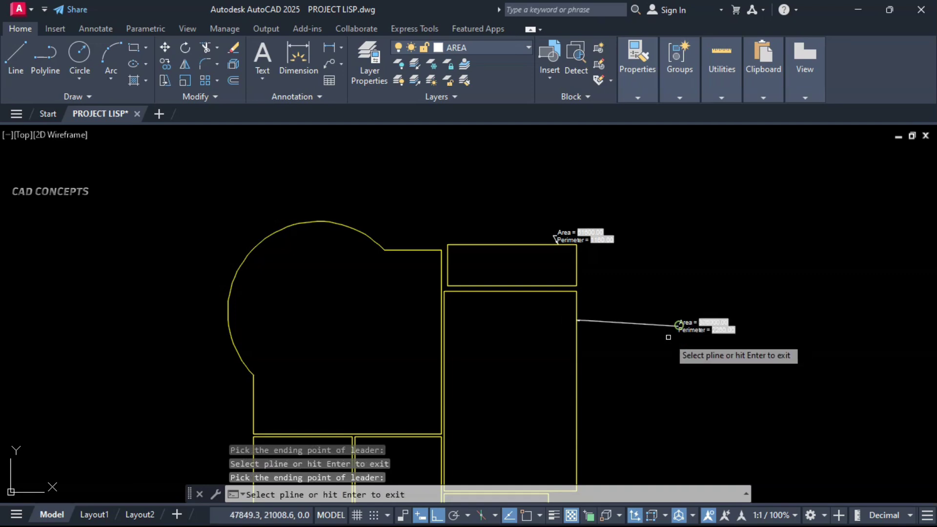
left_click(348, 226)
left_click(350, 146)
Attach FA area and perimeter leaders to the squarish room and the narrow room below it, ending left of each
middle_click_drag(259, 471, 355, 325)
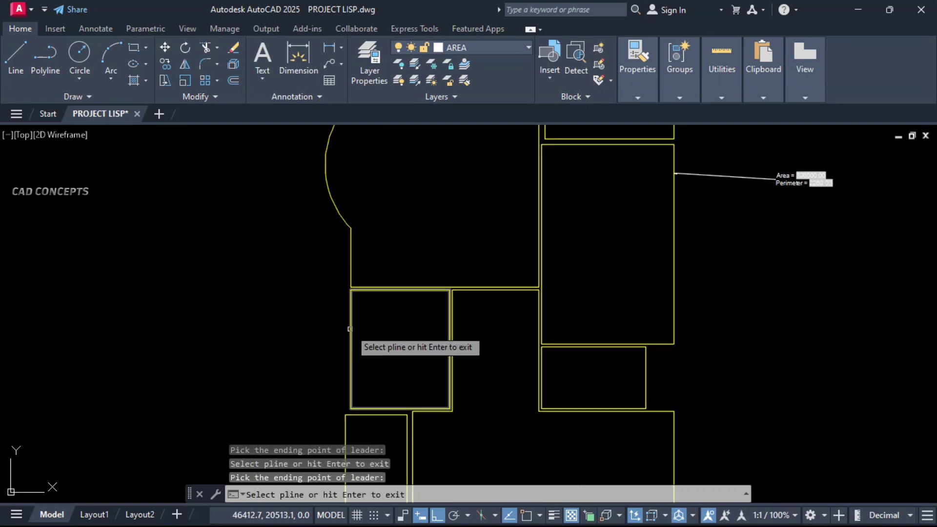
left_click(349, 329)
left_click(256, 347)
scroll(259, 342, "up", 6)
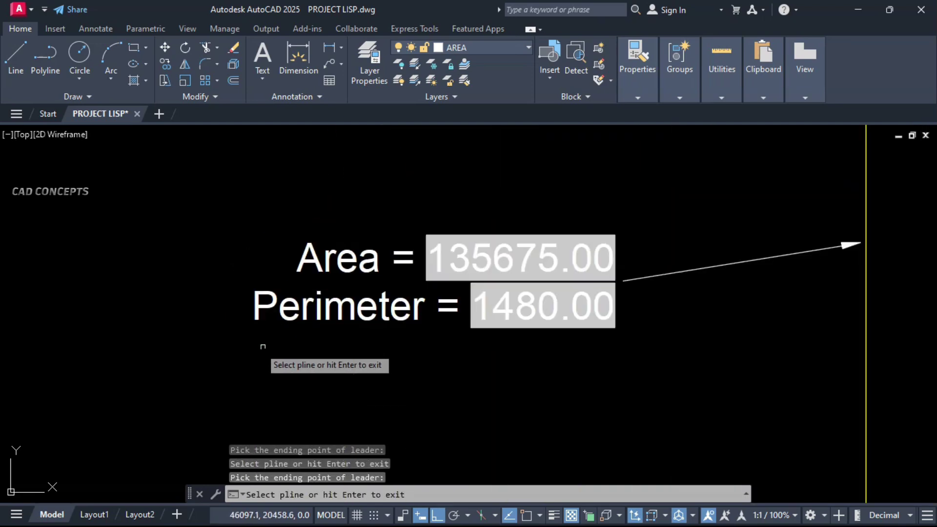
scroll(313, 236, "down", 5)
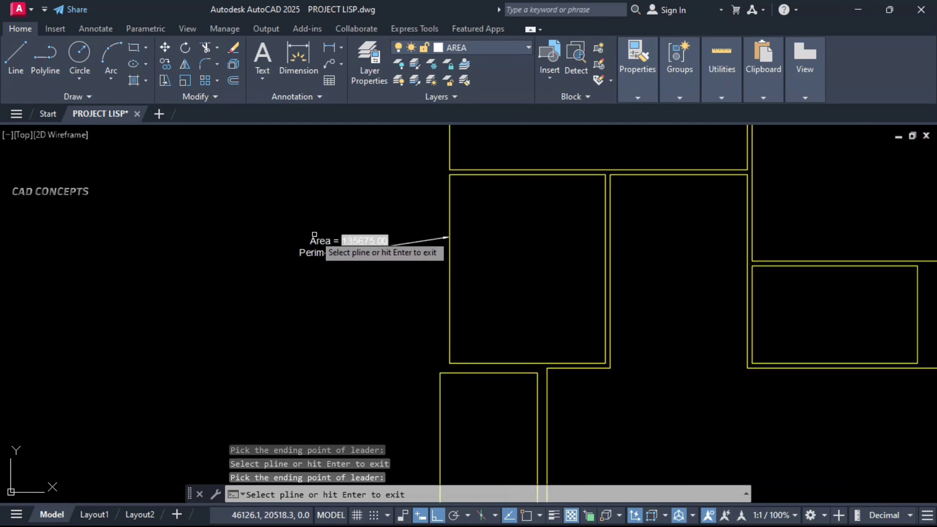
middle_click_drag(410, 358, 440, 229)
left_click(468, 275)
left_click(385, 297)
Label the large lower room and the small rectangle above it with FA area and perimeter leaders ending outside their right edges
middle_click_drag(554, 376, 403, 355)
middle_click_drag(647, 364, 426, 360)
left_click(621, 323)
left_click(726, 330)
middle_click_drag(627, 269, 587, 409)
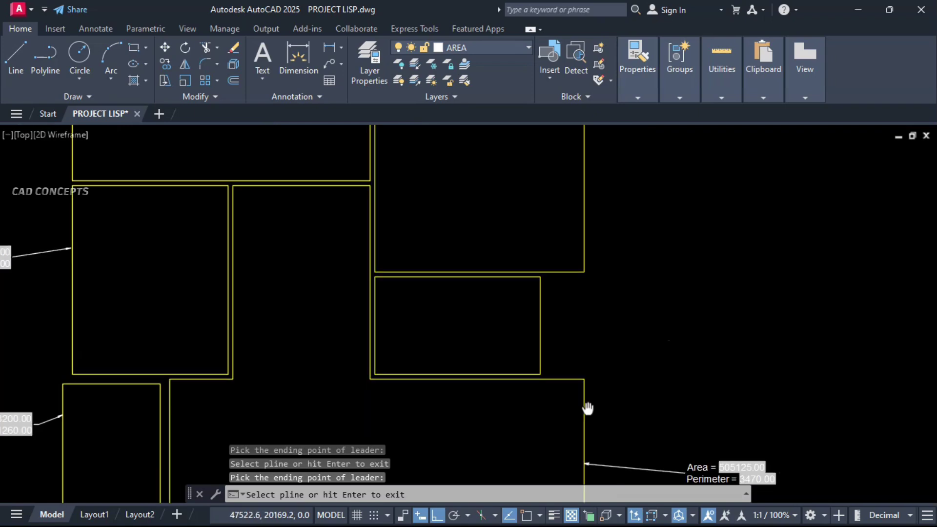
left_click(541, 334)
left_click(675, 341)
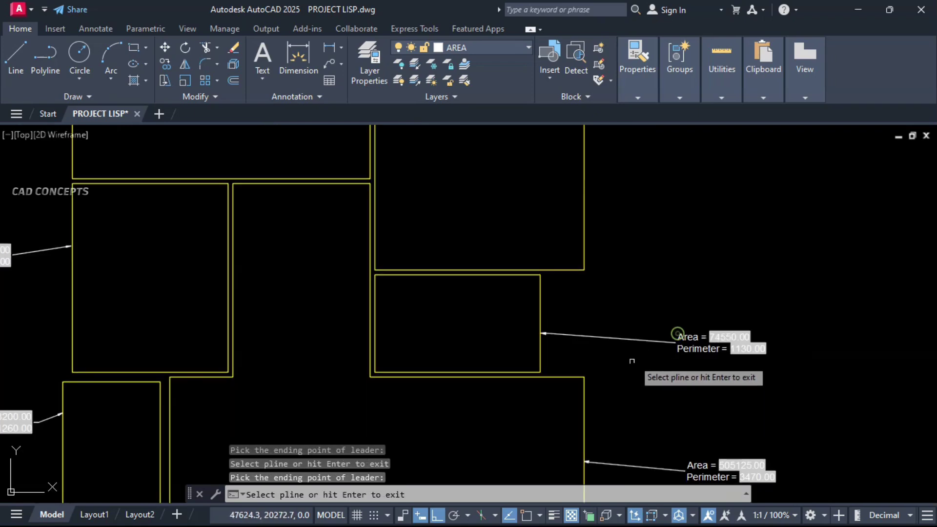
scroll(617, 380, "down", 2)
scroll(620, 373, "up", 2)
scroll(621, 370, "down", 4)
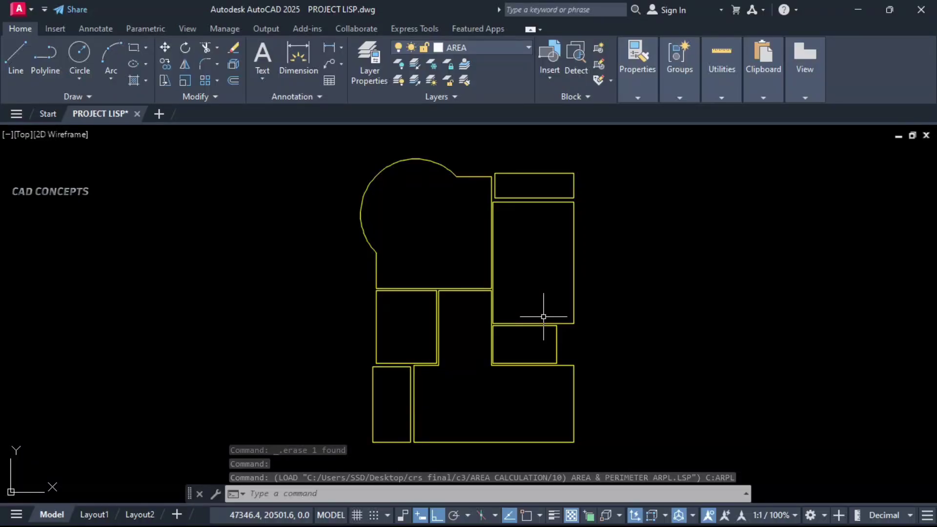
Run ARPL on the small upper rectangle and place its area and perimeter text in the empty space right of the plan
type("ARPL")
key("Return")
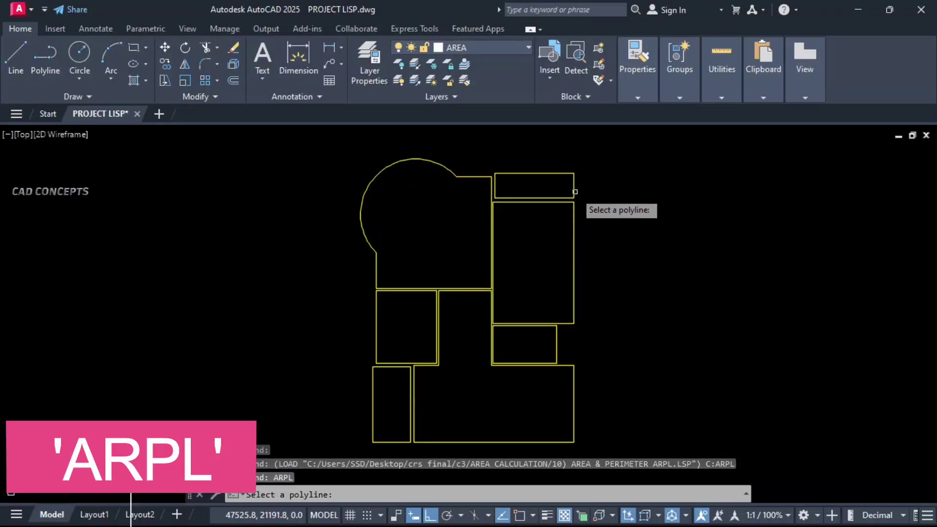
left_click(573, 186)
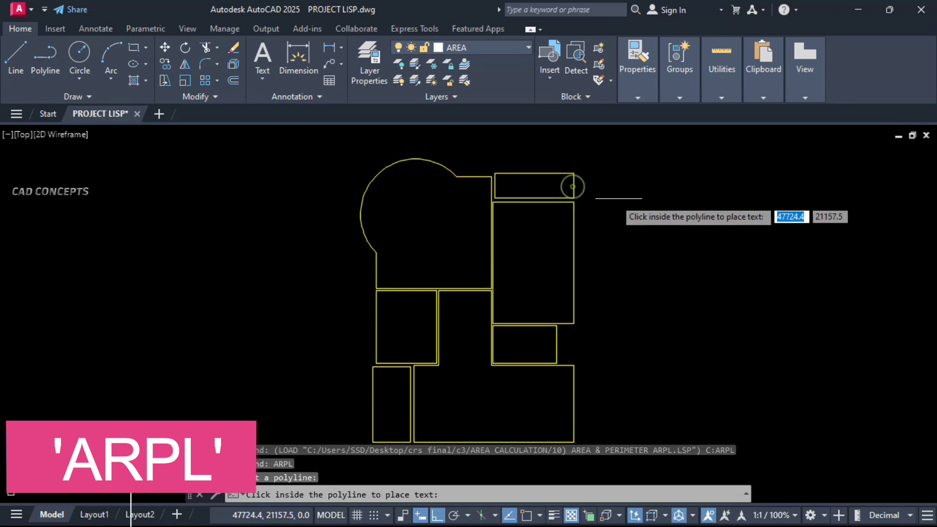
left_click(680, 185)
middle_click_drag(696, 221, 588, 216)
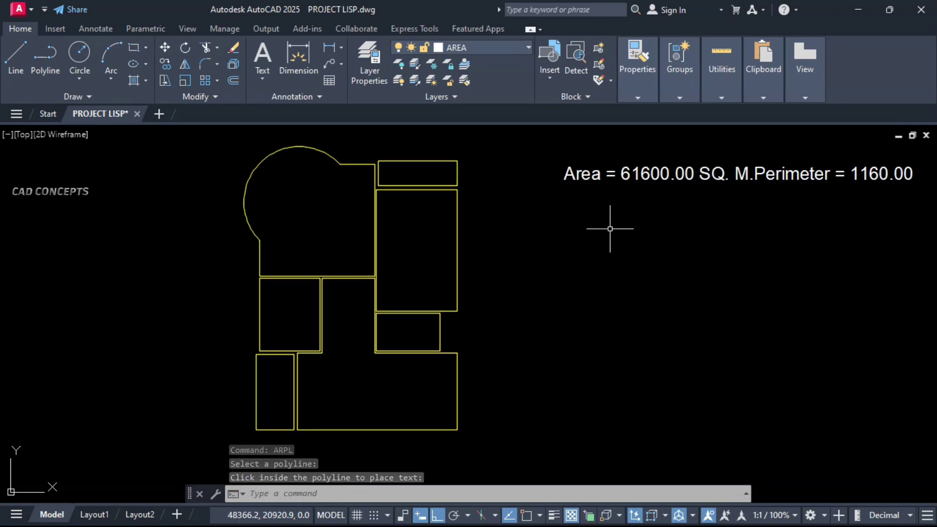
Add ARPL area and perimeter texts for the tall rectangular room and the round-walled room, stacked below the first text
key("Return")
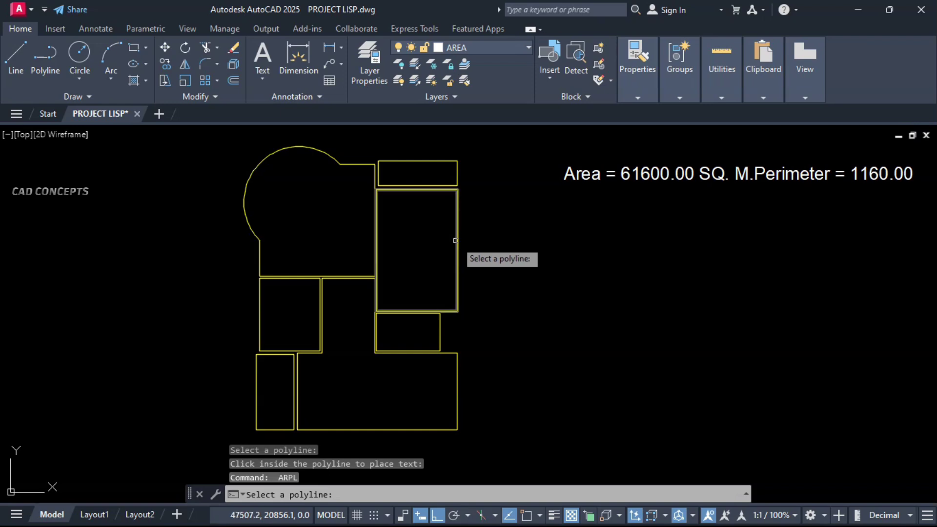
left_click(455, 240)
left_click(564, 210)
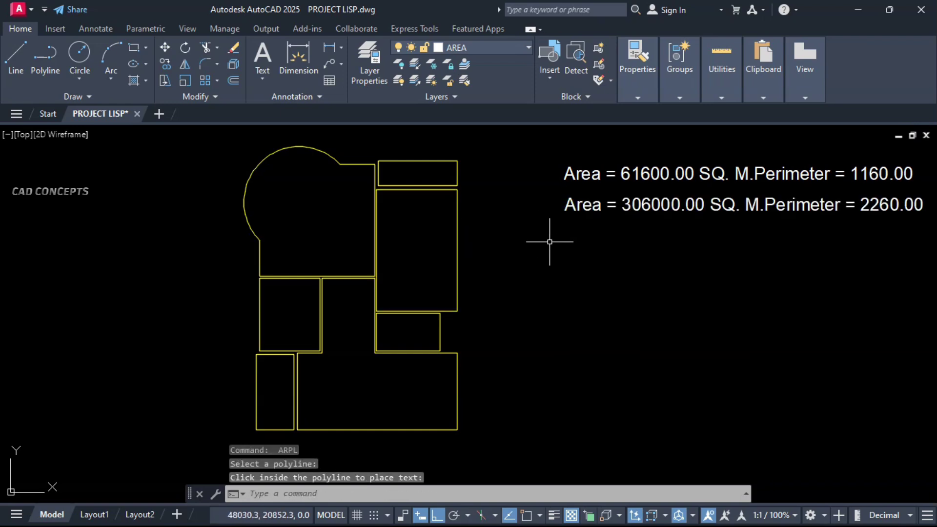
key("Return")
left_click(259, 237)
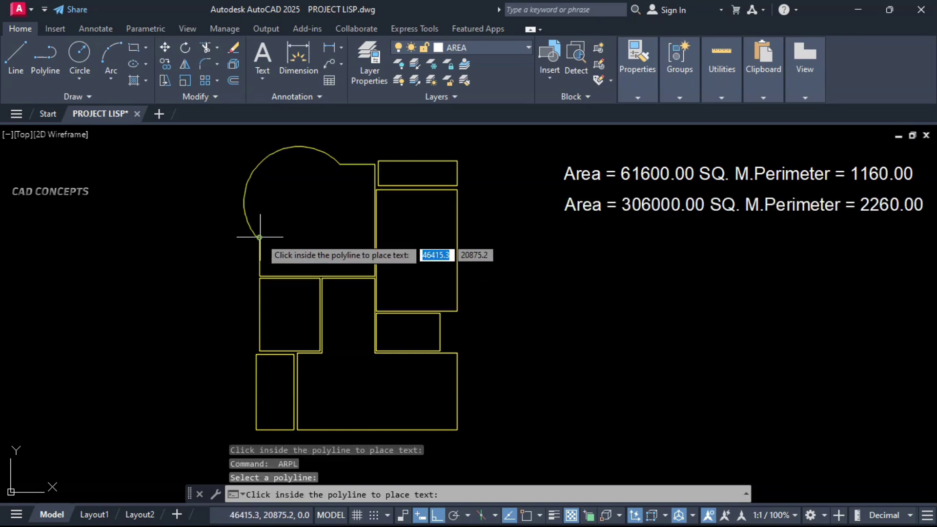
left_click(564, 244)
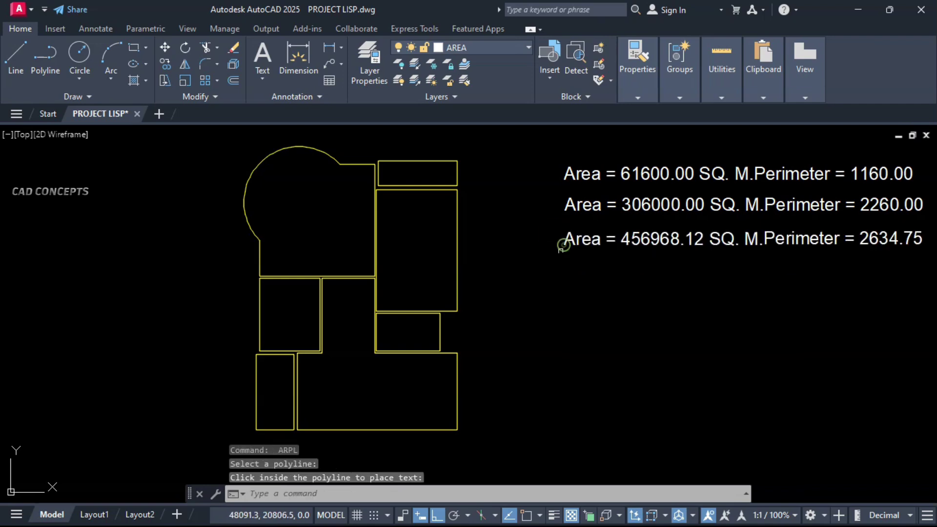
Add ARPL area and perimeter texts for the large lower room and the squarish room, continuing down the text column
key("Return")
left_click(316, 431)
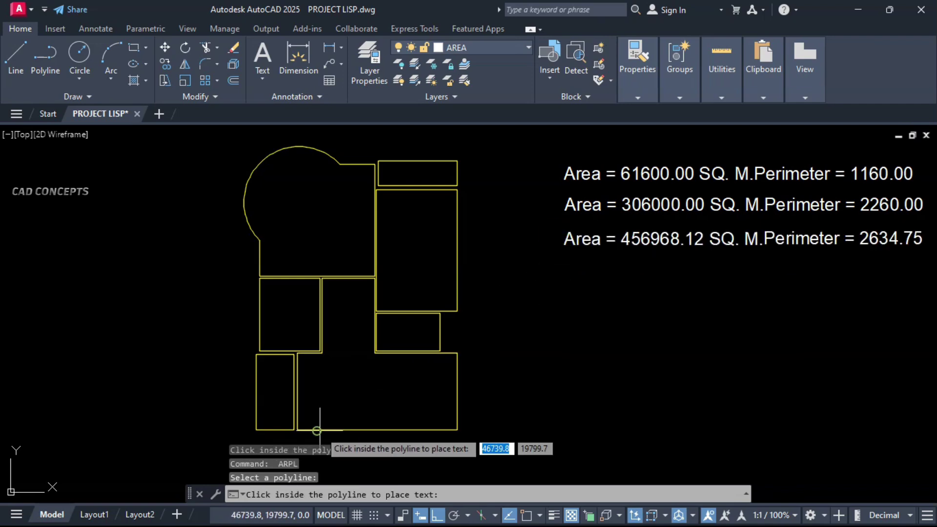
left_click(565, 272)
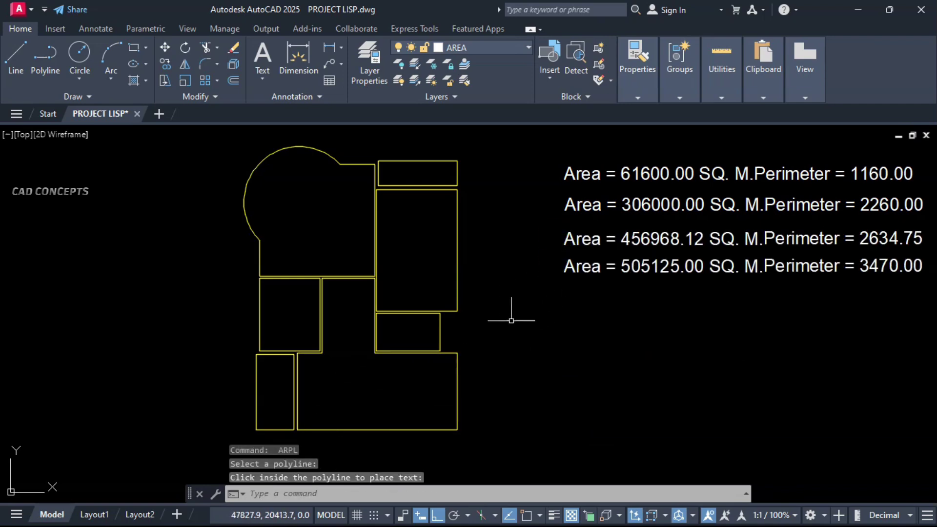
key("Return")
left_click(258, 313)
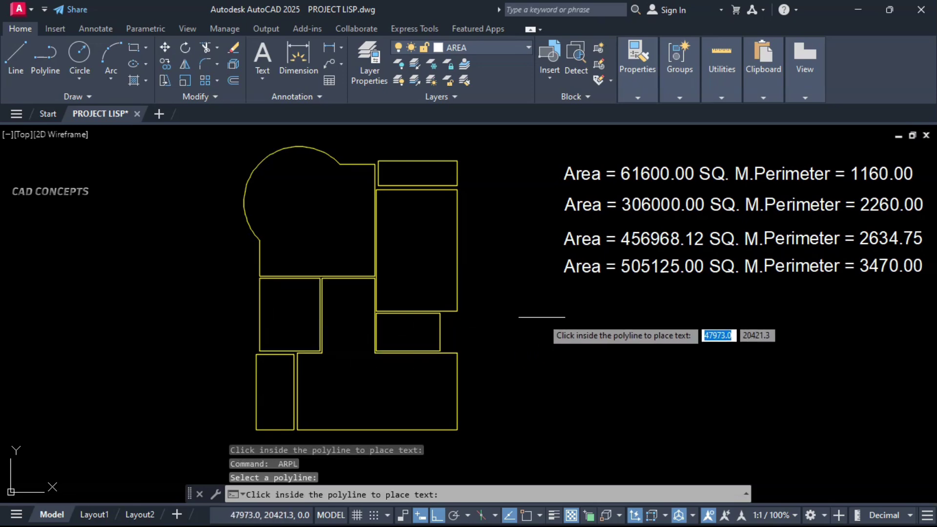
left_click(564, 300)
Use ARPL to place the area and perimeter text of the small rectangle under the tall room at the column's end
key("Return")
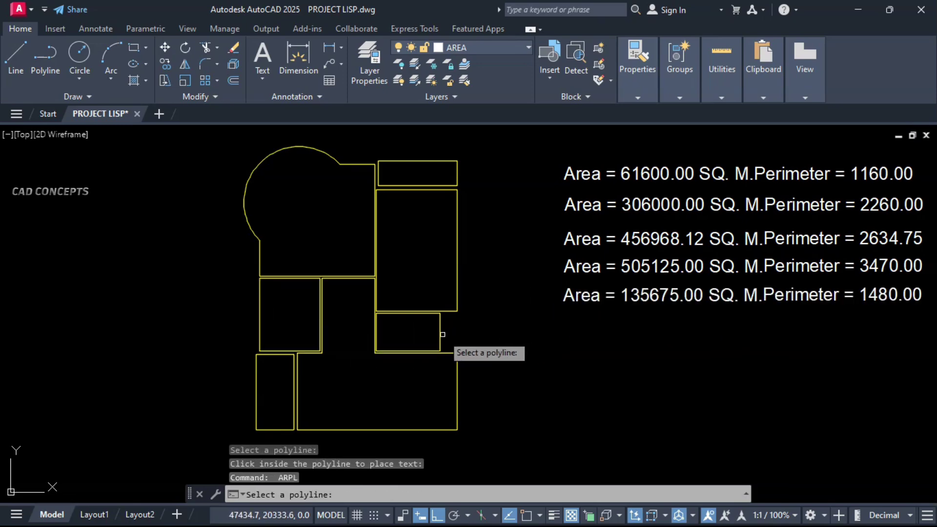
left_click(440, 335)
left_click(564, 323)
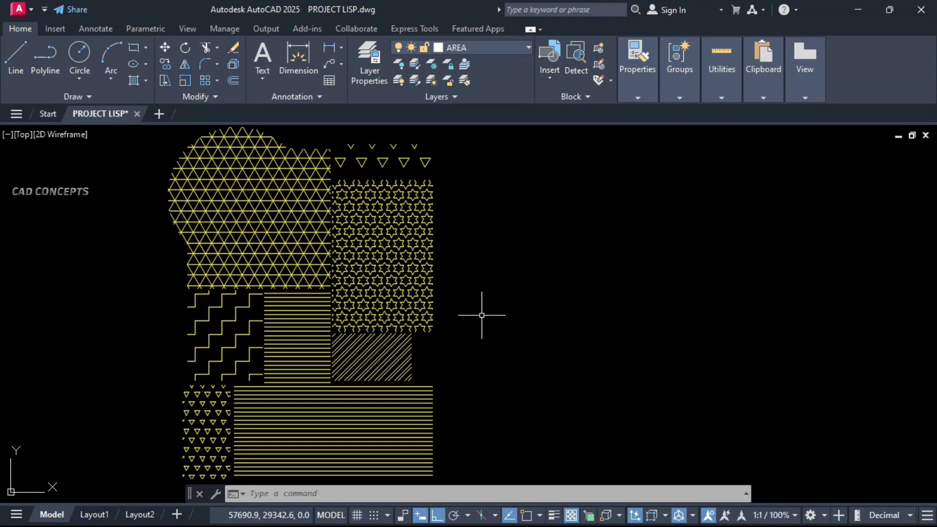
Run HAR on the triangular-grid hatch of the round-walled room and place its area text right of the plan
type("AR")
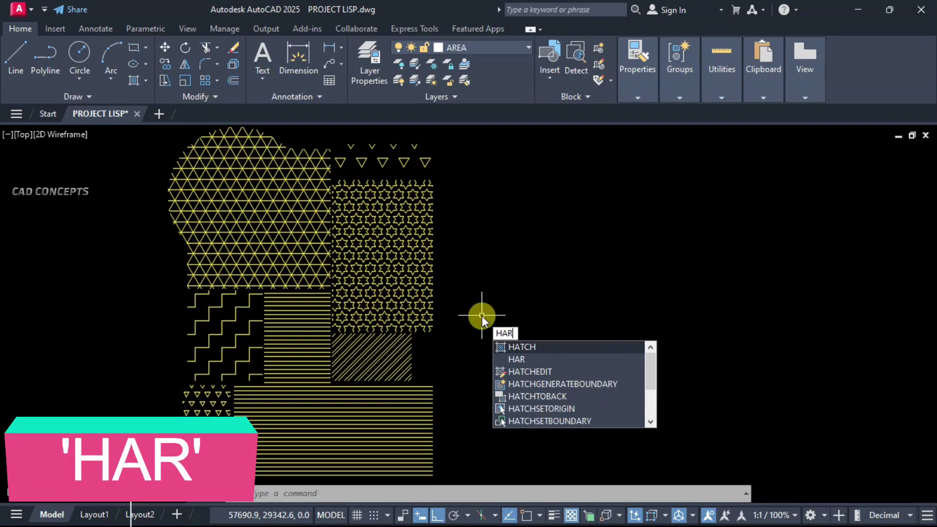
key("Return")
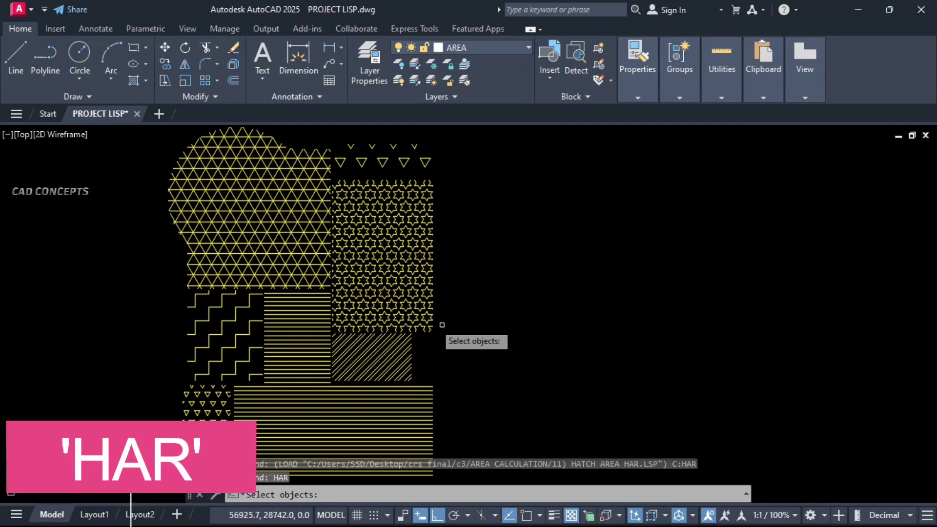
left_click(229, 208)
key("Return")
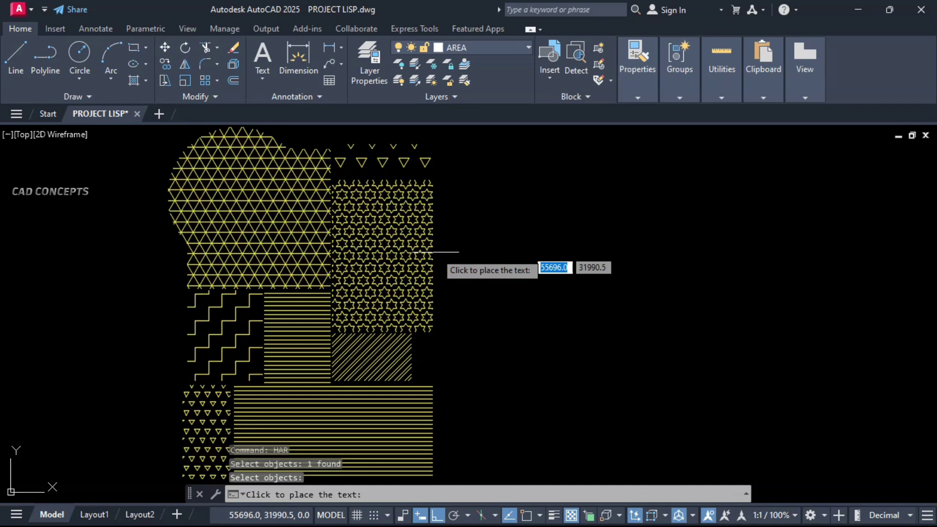
left_click(523, 252)
Repeat HAR on the star-pattern hatch and place its area text directly below the first hatch area text
right_click(531, 273)
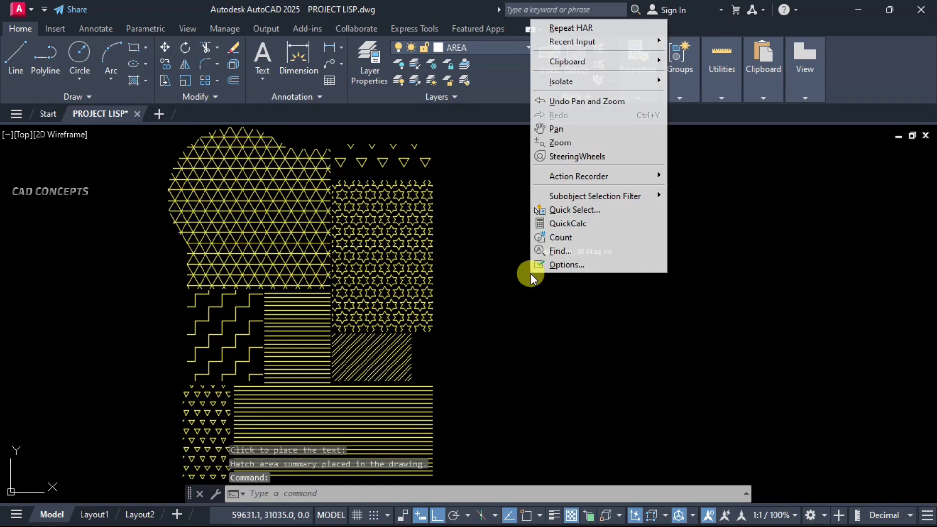
left_click(561, 28)
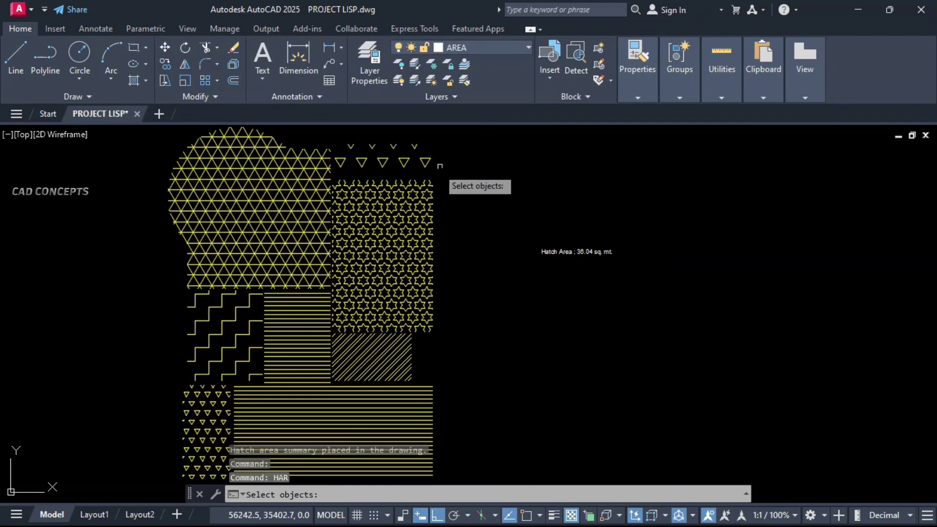
left_click(410, 234)
key("Return")
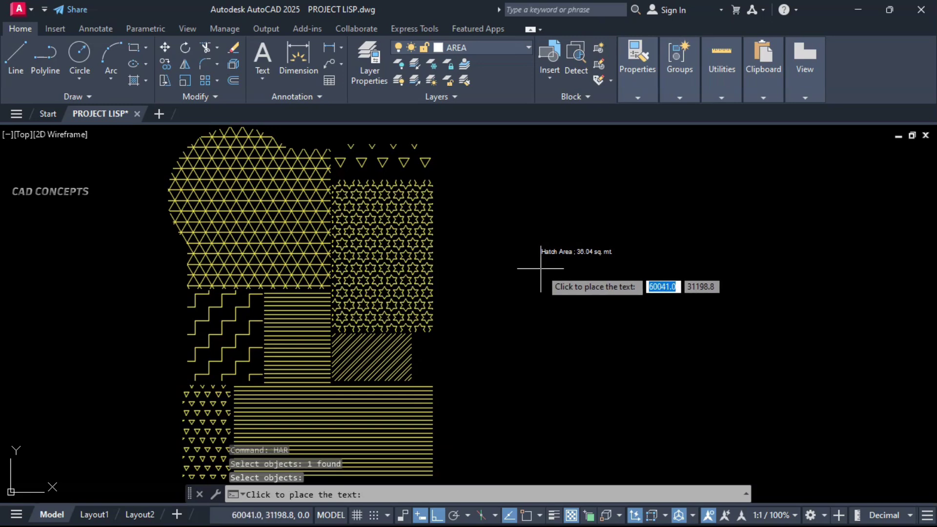
left_click(510, 265)
Repeat HAR on the diagonal-line hatch below the stars and place its area text under the previous two
right_click(511, 274)
left_click(513, 279)
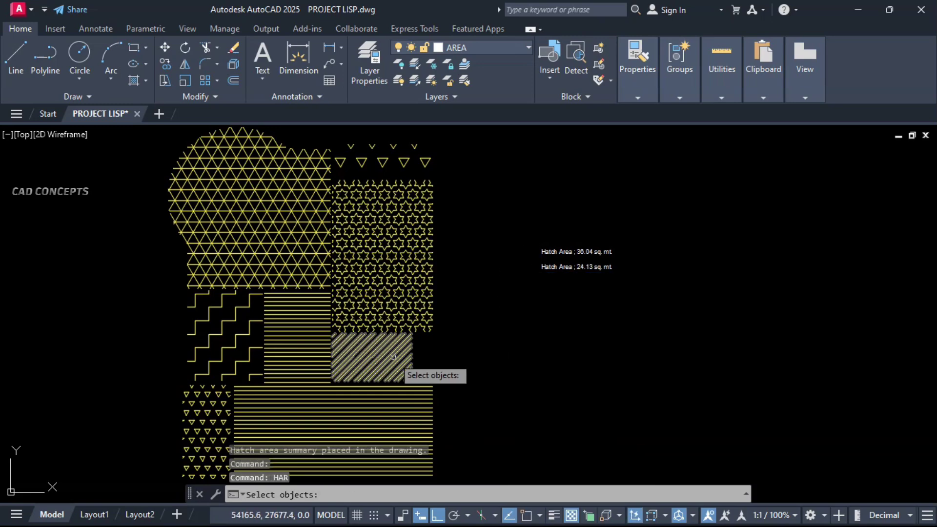
left_click(403, 370)
key("Return")
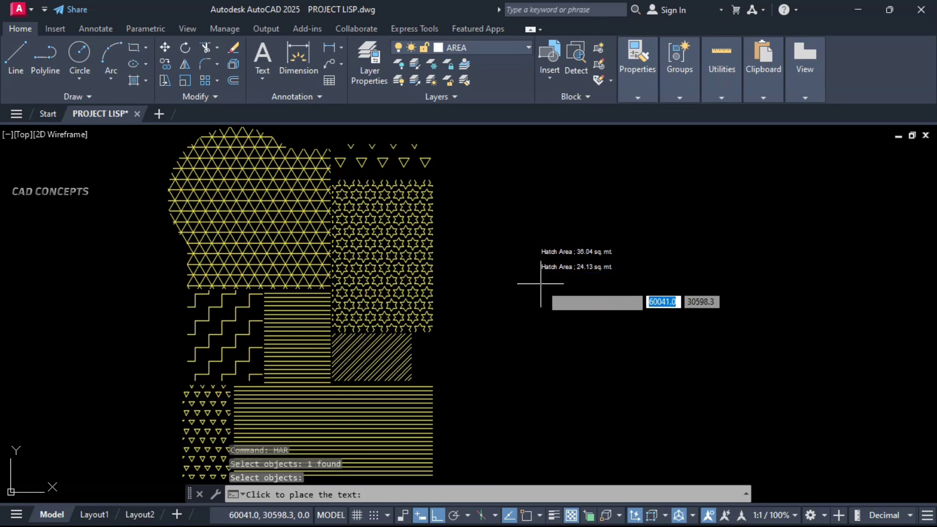
left_click(501, 301)
Repeat HAR on the sparse triangle hatch above the stars and place its area text fourth in the column
right_click(501, 296)
left_click(521, 53)
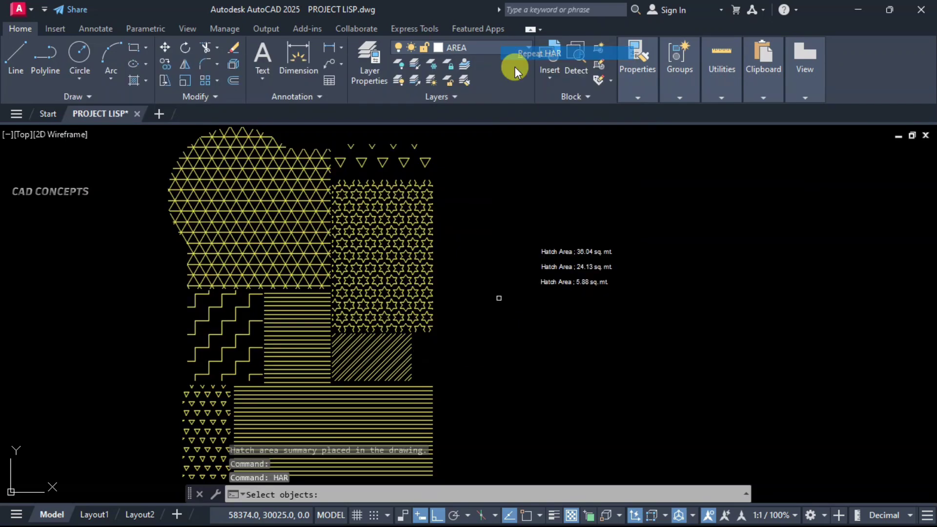
key("Return")
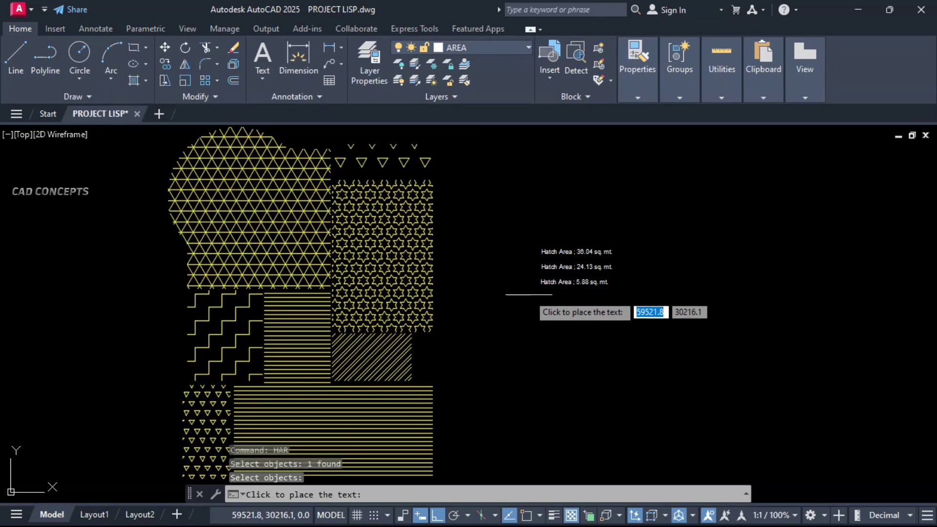
left_click(540, 295)
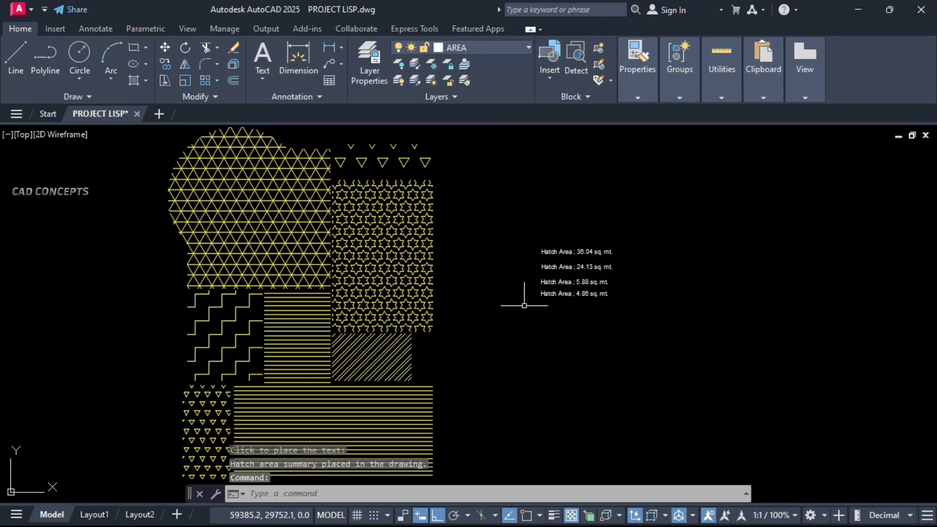
Run HAR on all the plan's hatches together and place their combined area text at the end of the column
right_click(497, 301)
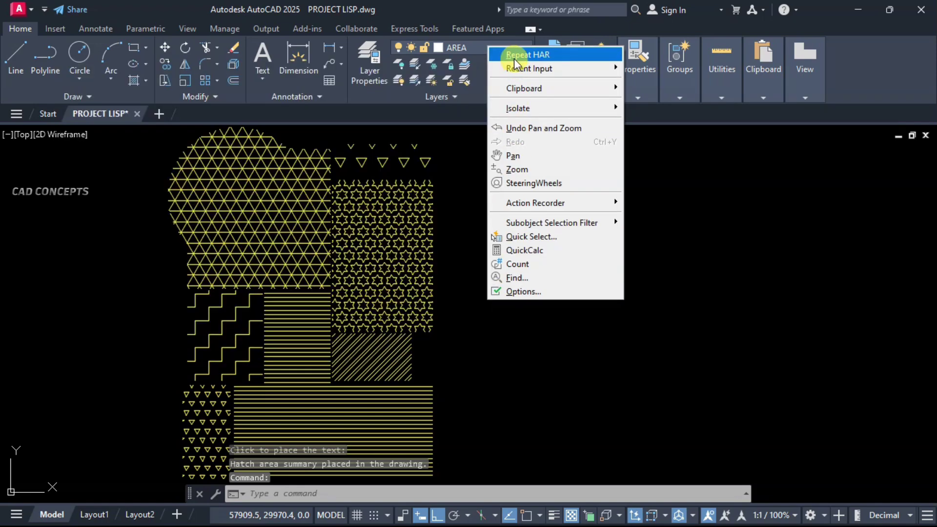
left_click(511, 55)
left_click(486, 132)
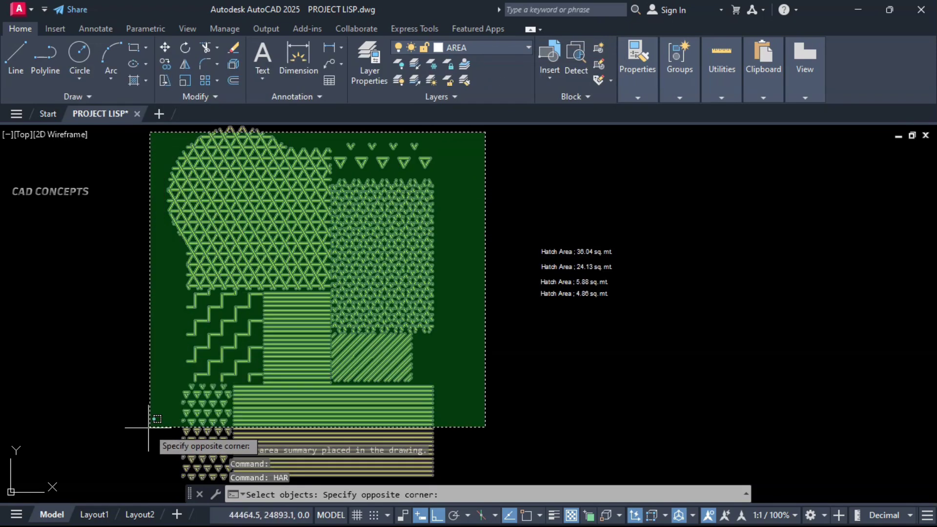
left_click(146, 446)
key("Return")
scroll(514, 307, "up", 4)
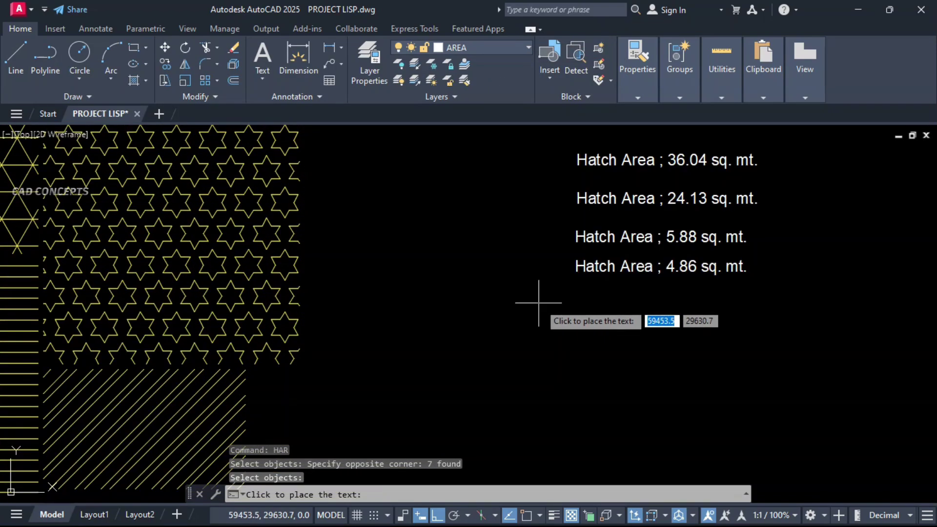
left_click(587, 300)
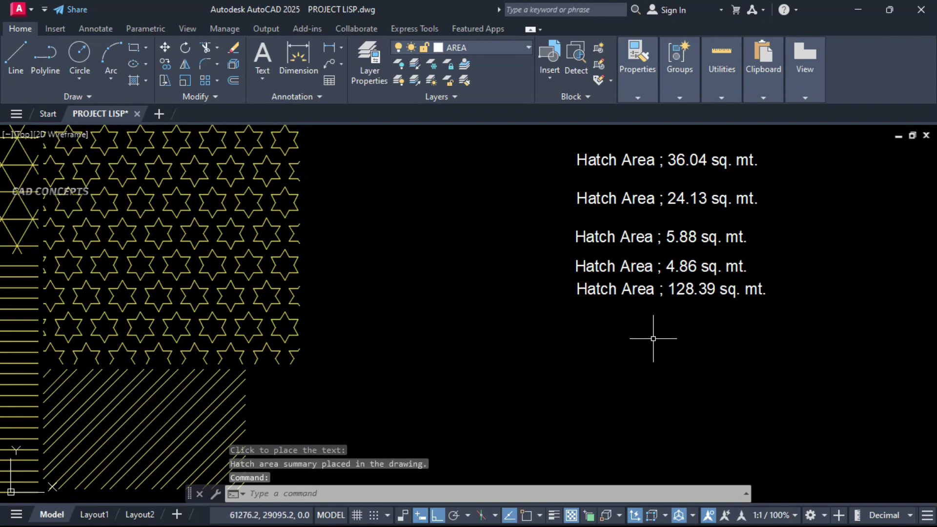
scroll(654, 341, "down", 3)
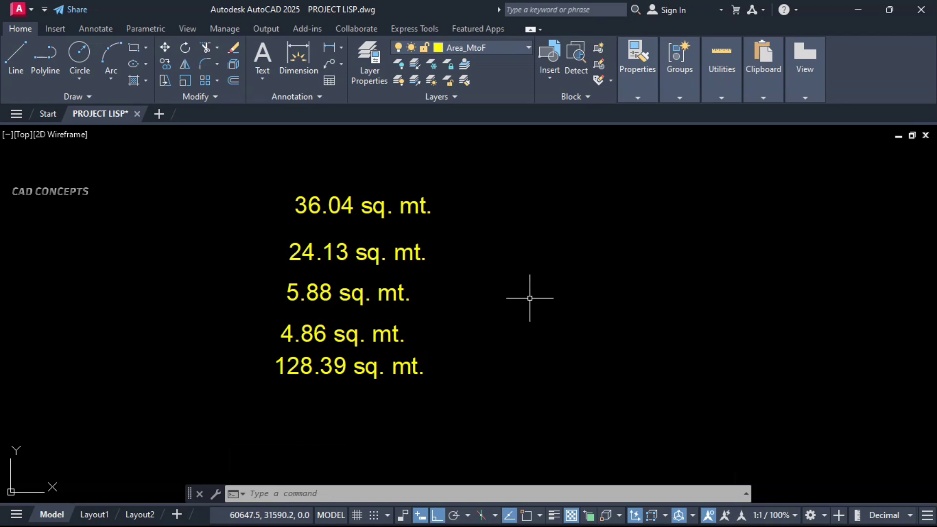
Convert the 36.04 and 24.13 sq. mt. texts to square feet with M2F, placing each result just right of its original
type("2F")
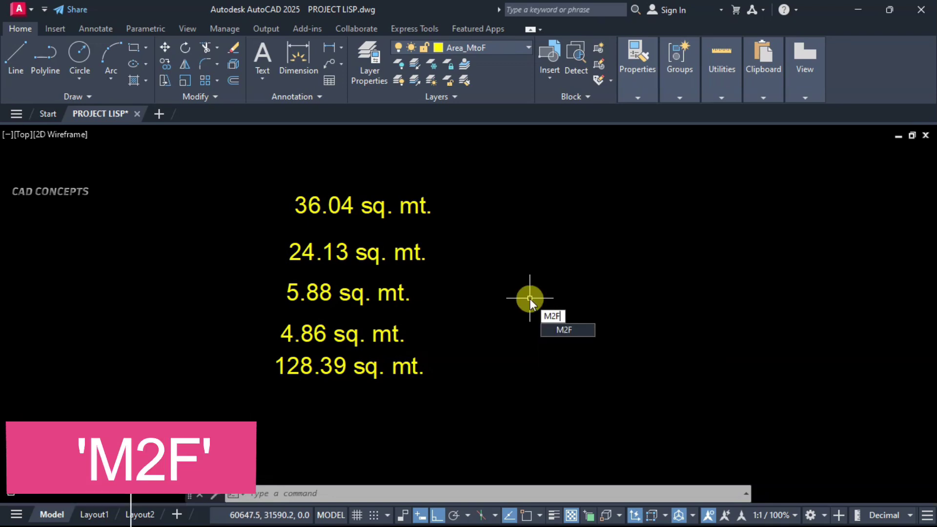
key("Return")
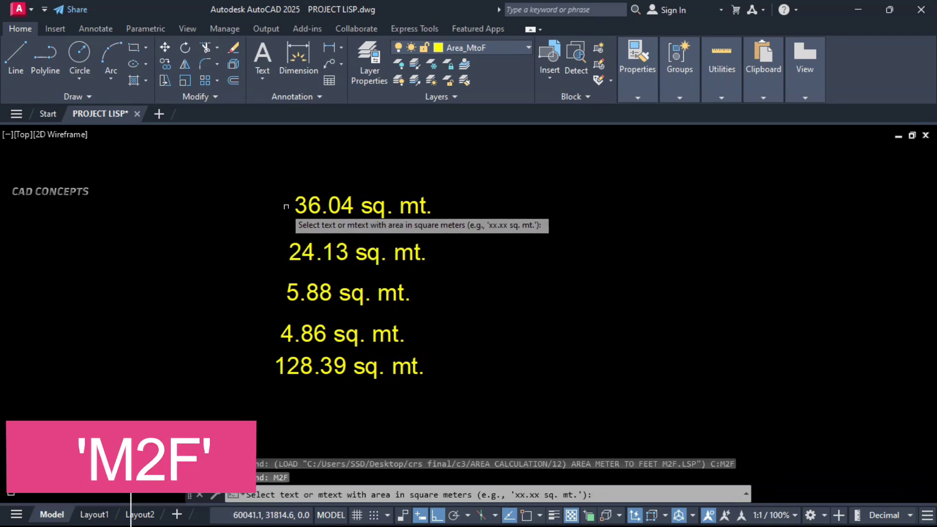
left_click(306, 207)
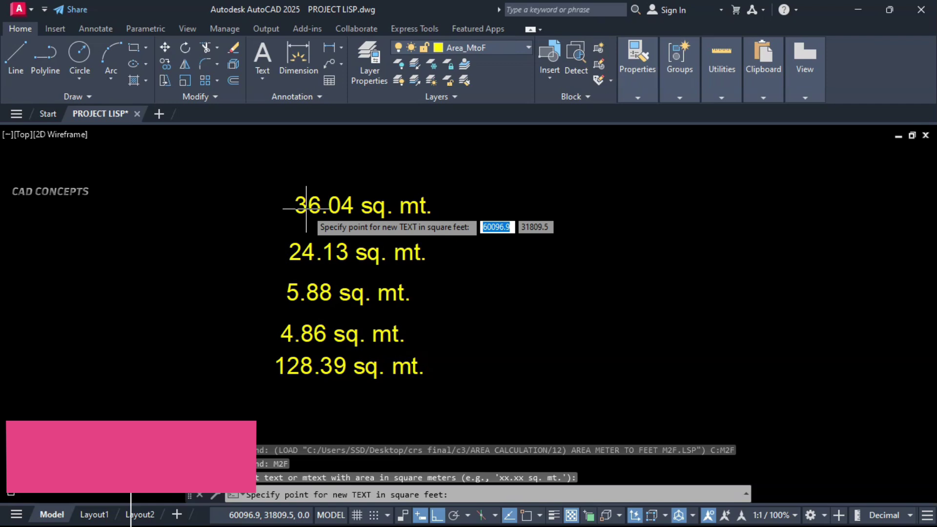
left_click(476, 212)
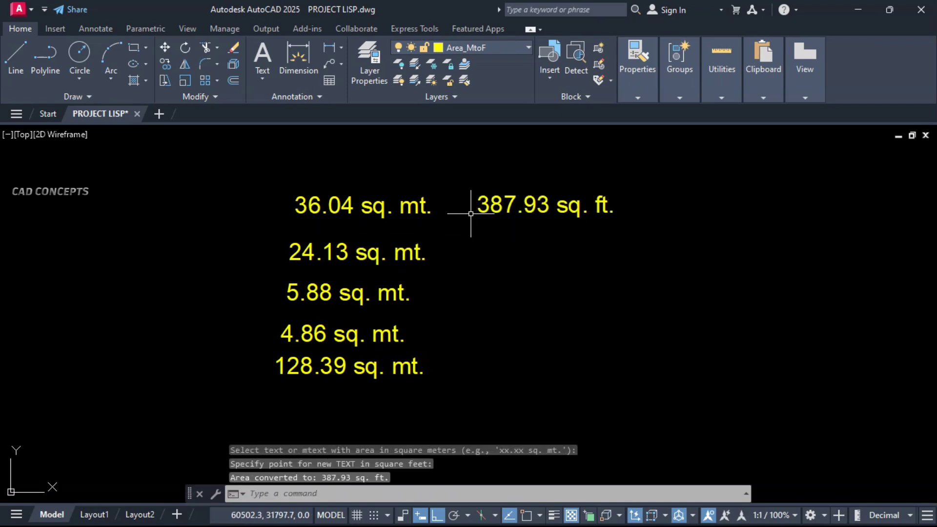
key("Return")
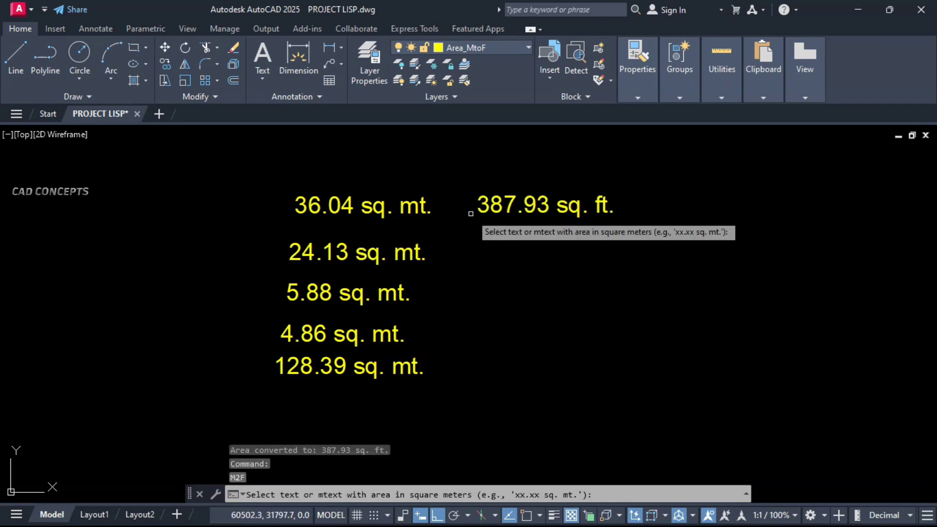
left_click(305, 251)
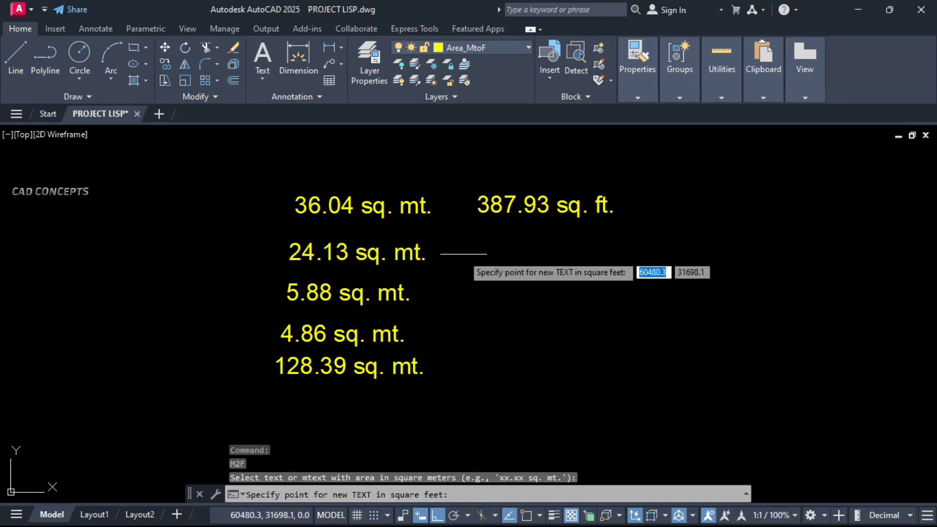
left_click(478, 256)
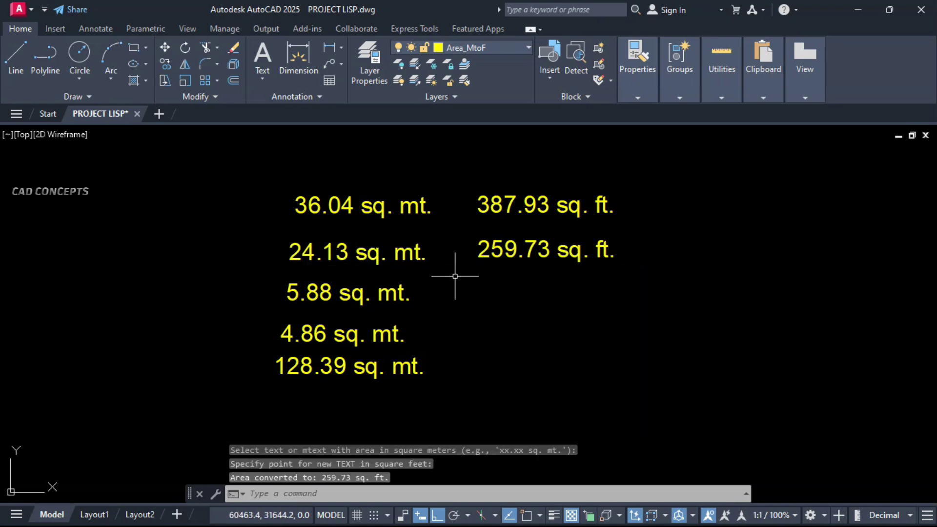
Convert the 5.88 and 4.86 sq. mt. texts to square feet with M2F, placing each result beside its original
key("Return")
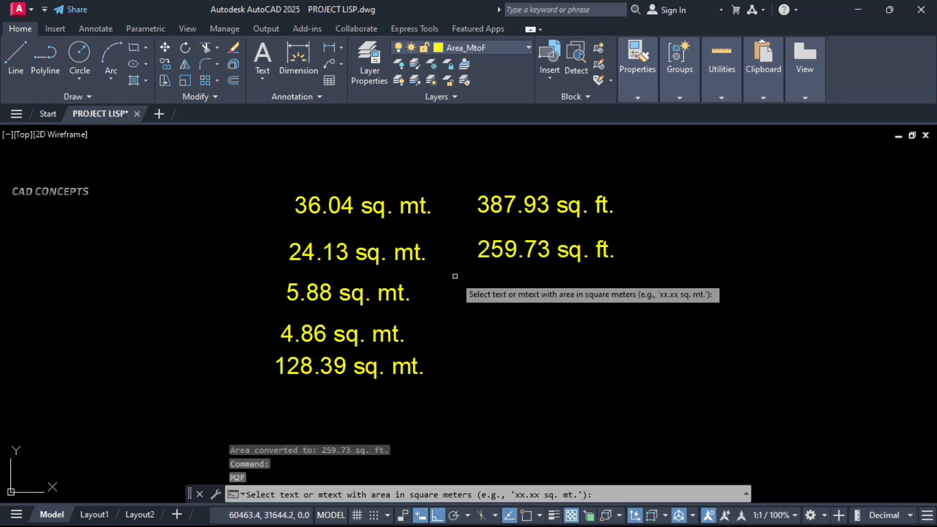
left_click(318, 294)
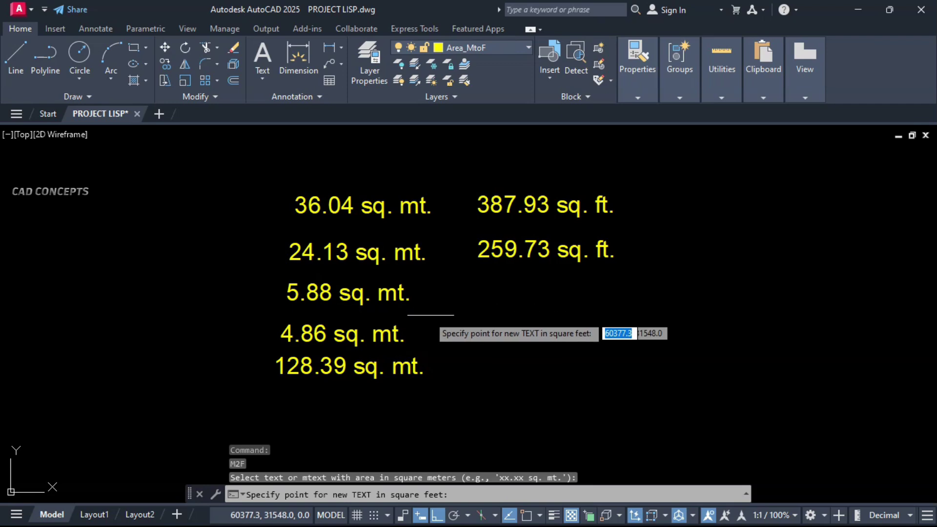
left_click(477, 287)
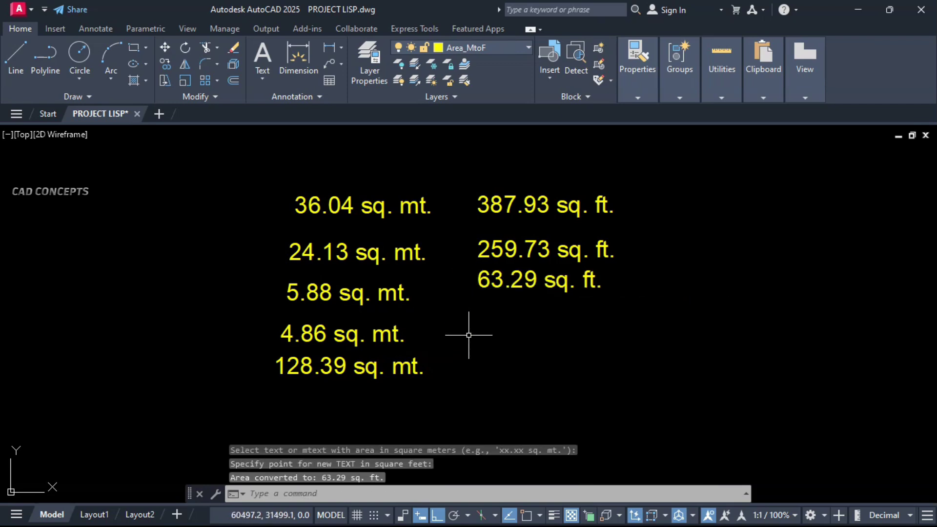
key("Return")
left_click(402, 336)
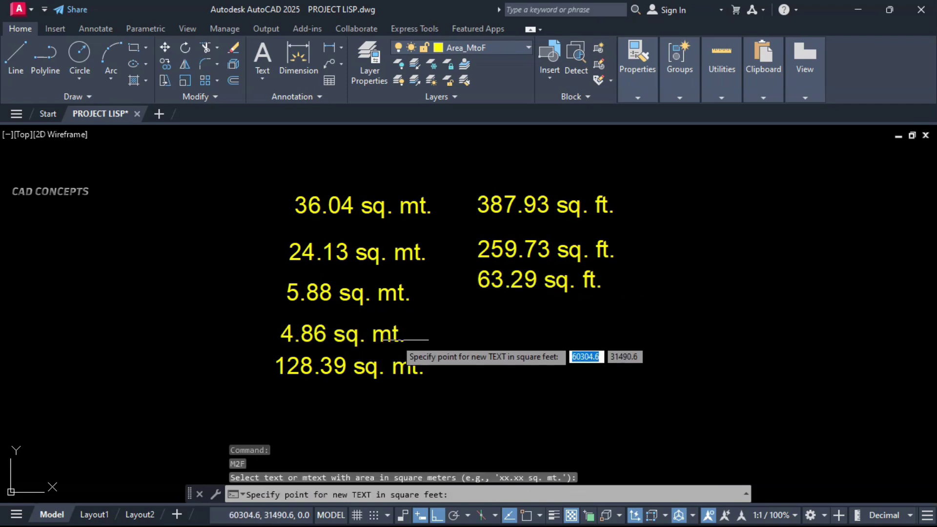
left_click(478, 335)
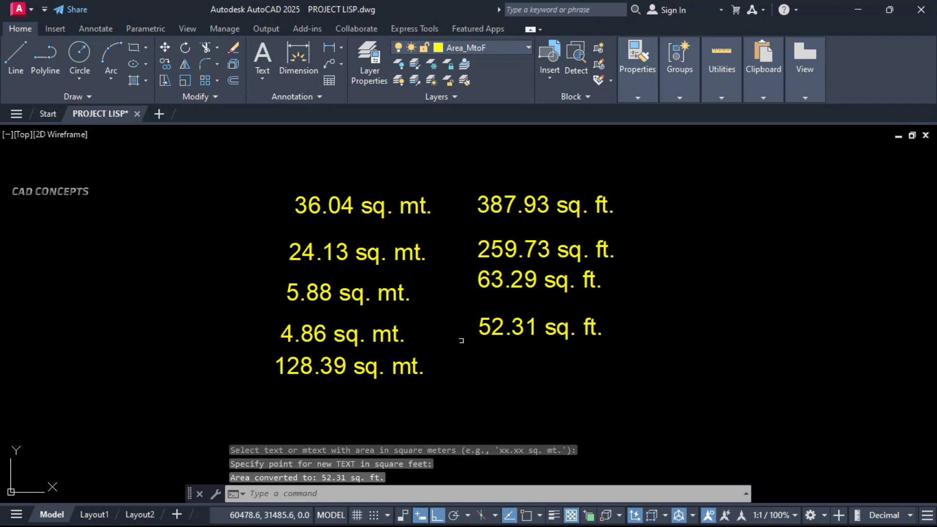
Convert the 128.39 sq. mt. text to square feet with M2F and place the result at the end of the square-feet column
key("Return")
left_click(292, 366)
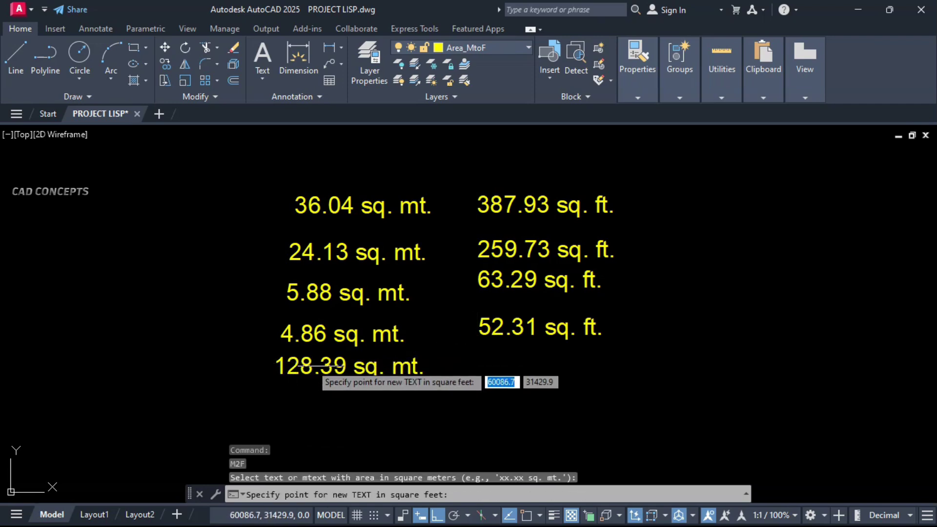
left_click(483, 373)
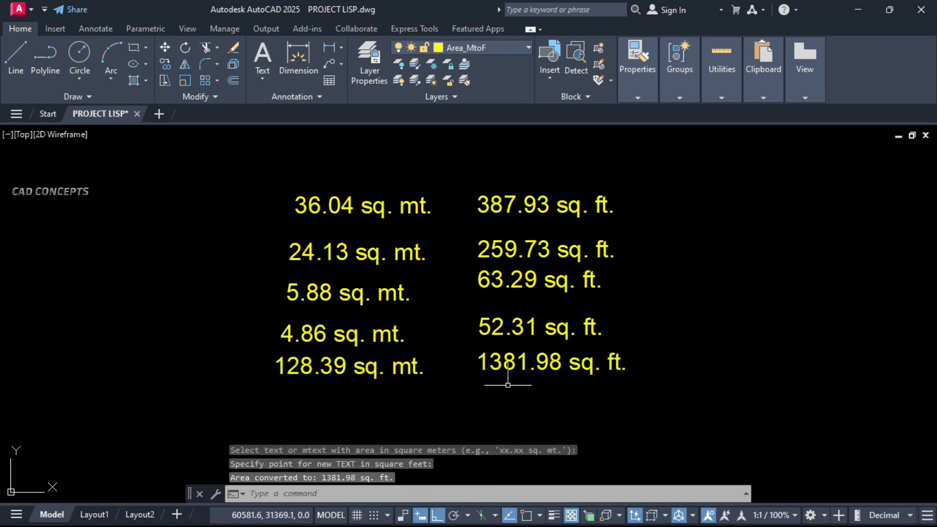
key("Return")
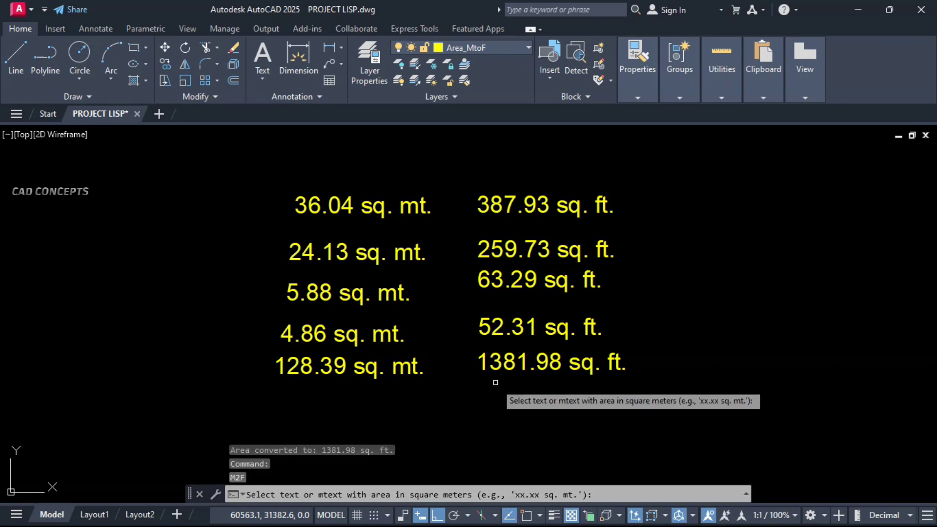
left_click(439, 178)
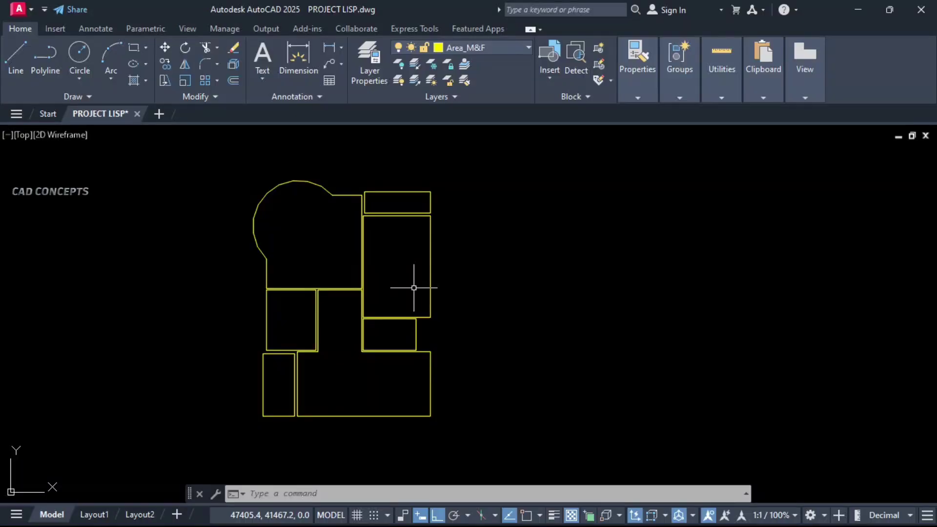
Run AMF on the room outline with the curved wall and place its square-metre and square-feet text to the right of the plan
type("AMF")
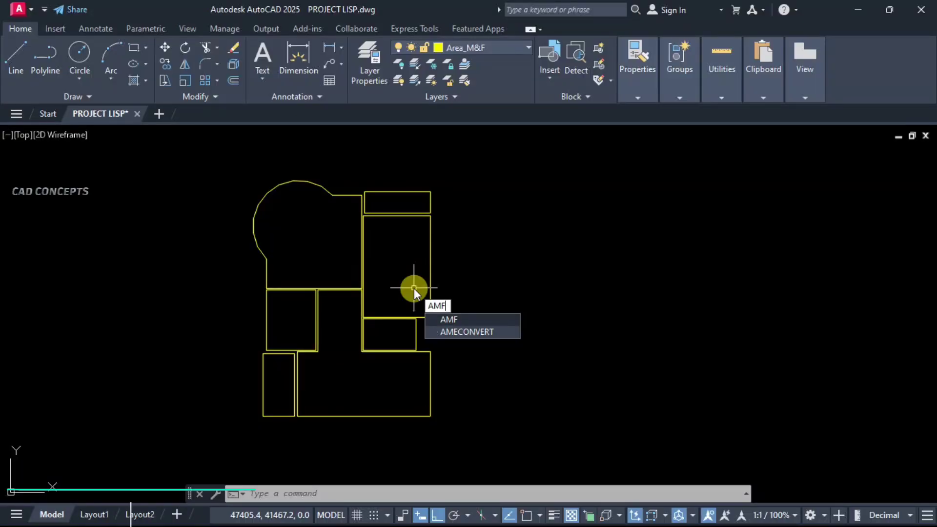
left_click(443, 319)
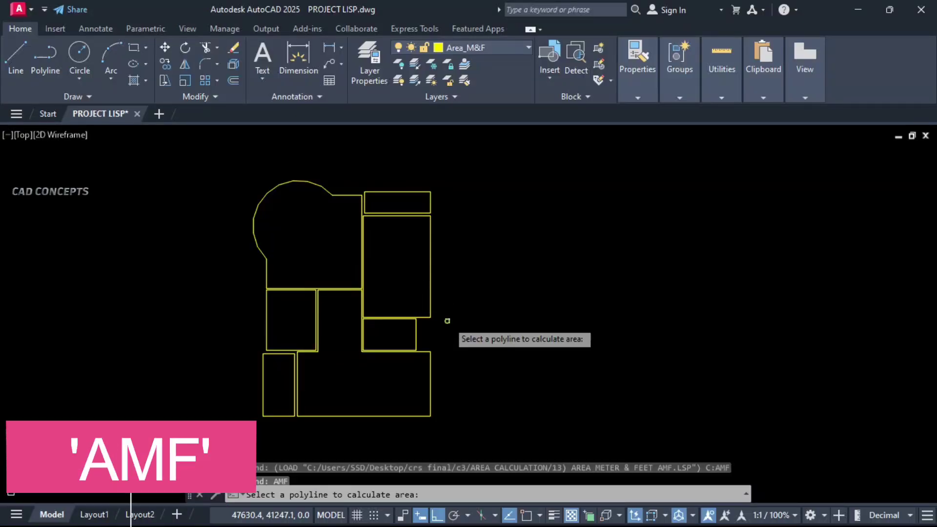
left_click(346, 196)
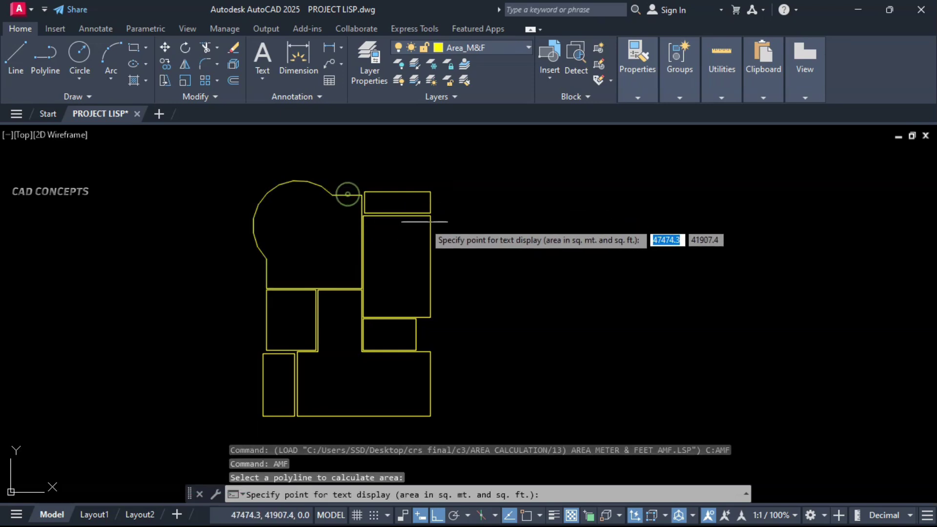
left_click(465, 220)
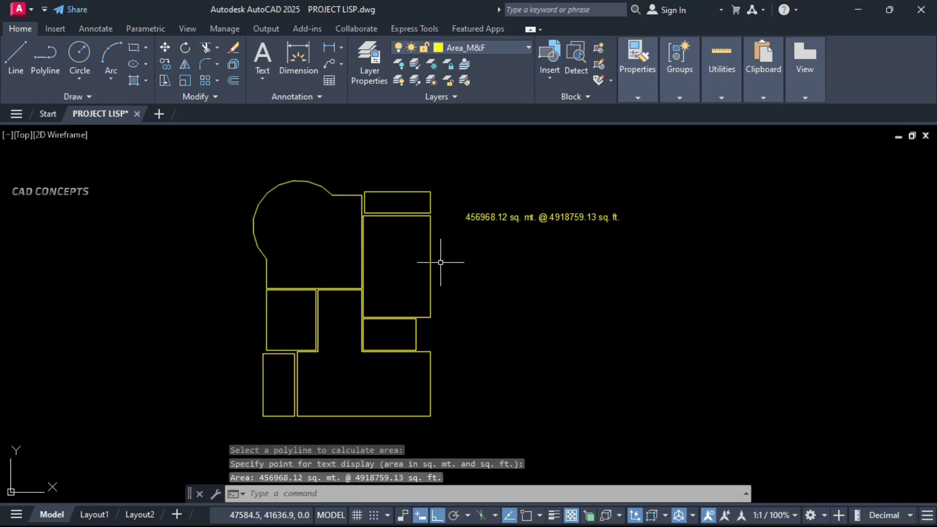
Repeat AMF on the upper-right narrow rectangle and the large rectangle beneath it, stacking both area texts under the first one
key("Return")
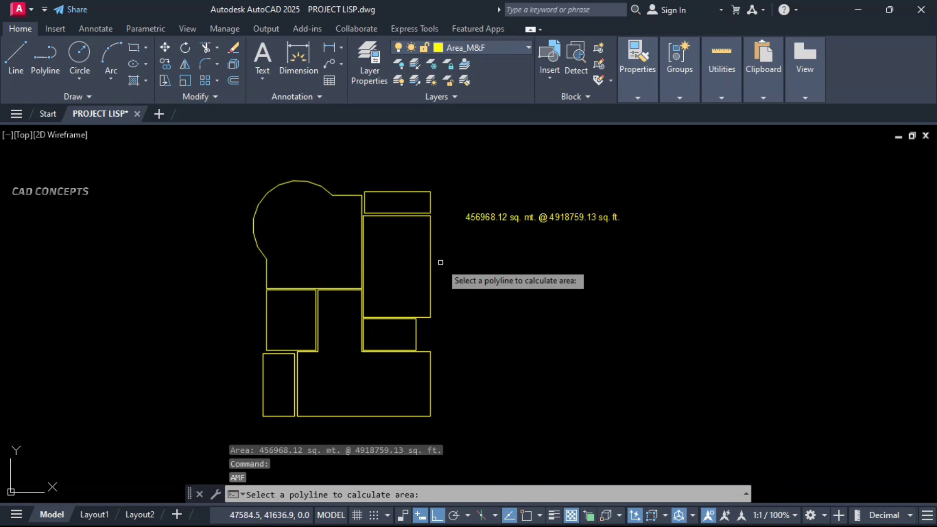
left_click(429, 206)
left_click(466, 241)
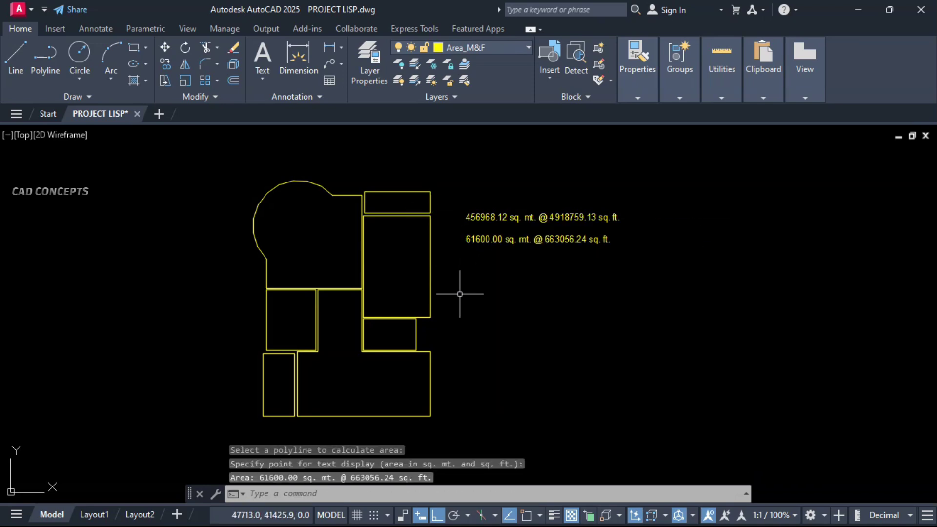
key("Return")
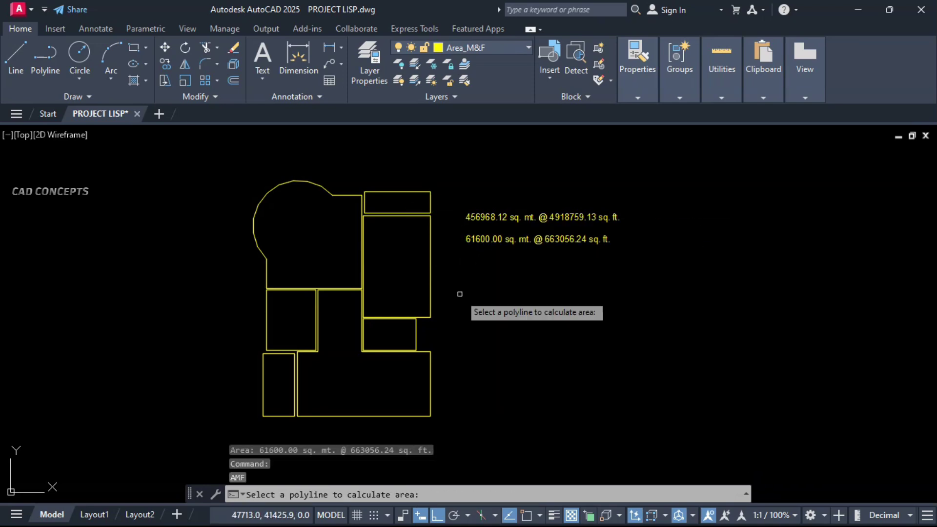
left_click(430, 276)
left_click(466, 262)
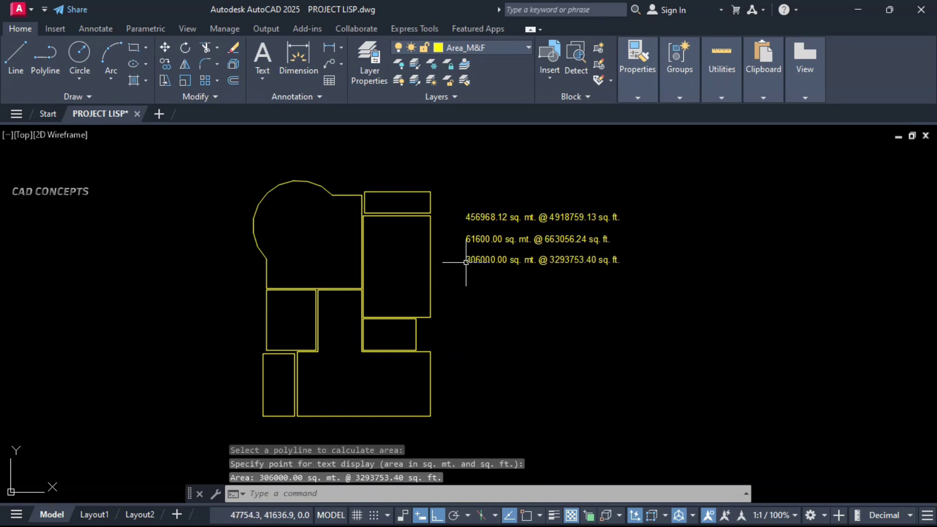
Repeat AMF on the large L-shaped outline and the middle-left rectangle, adding their area texts fourth and fifth in the column
key("Return")
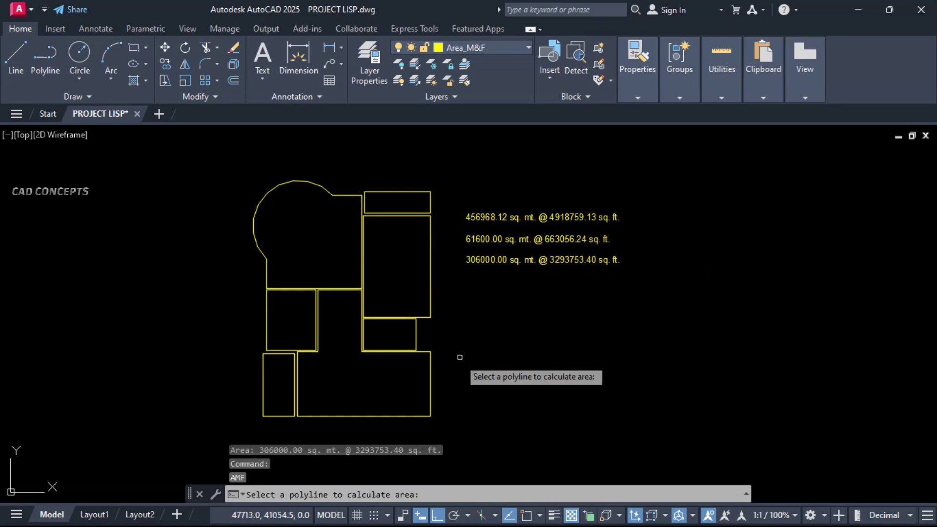
left_click(431, 393)
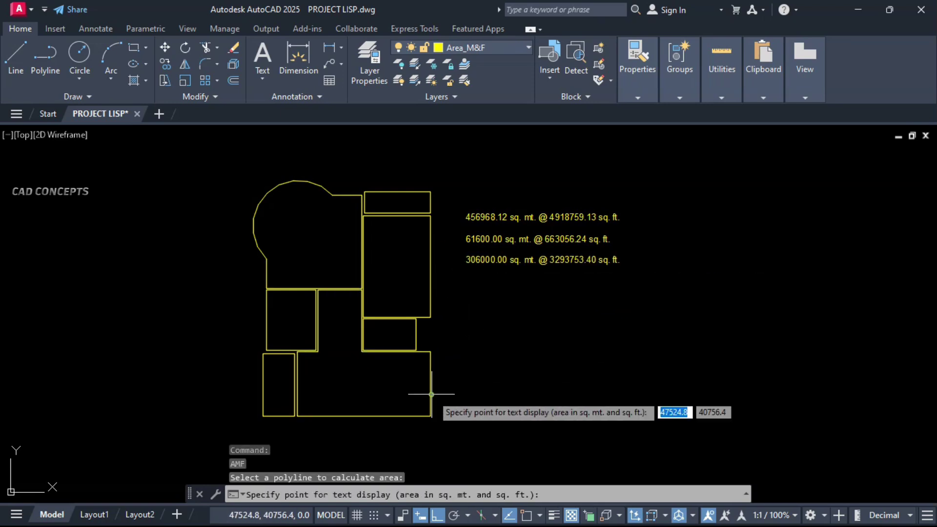
left_click(465, 278)
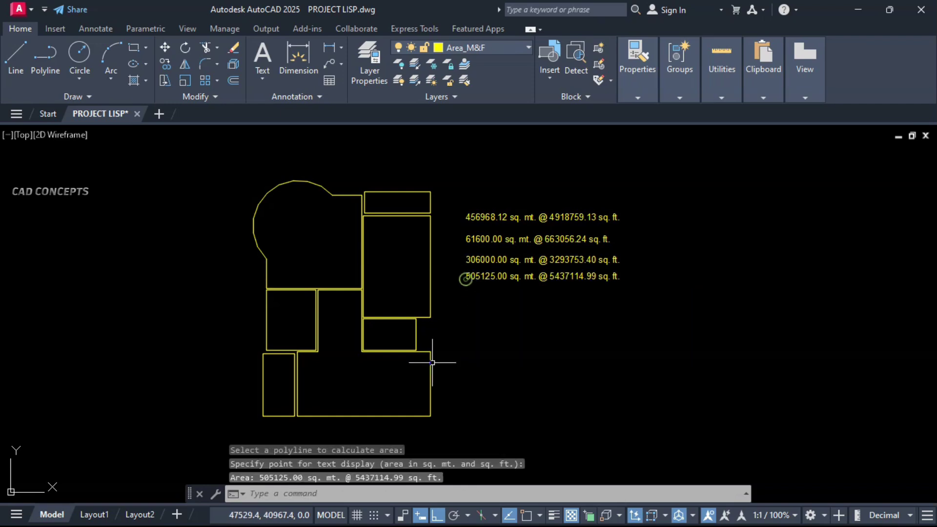
left_click(266, 321)
left_click(467, 295)
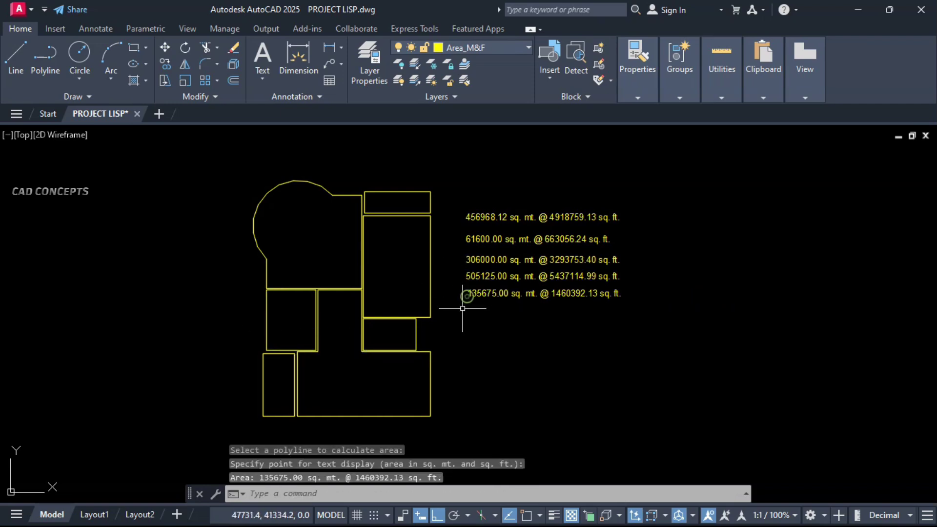
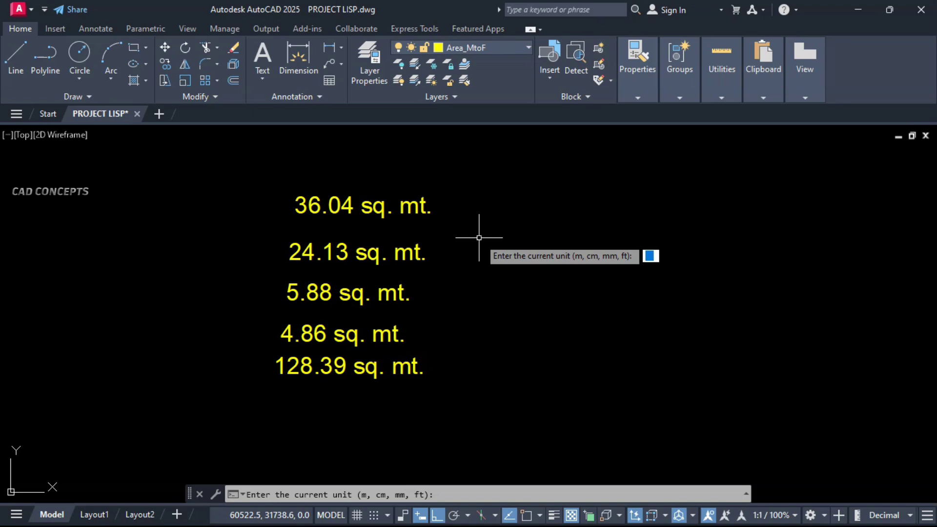
Convert the 36.04 sq. mt. text from unit M to FT and place the converted text to its right
type("M")
key("Return")
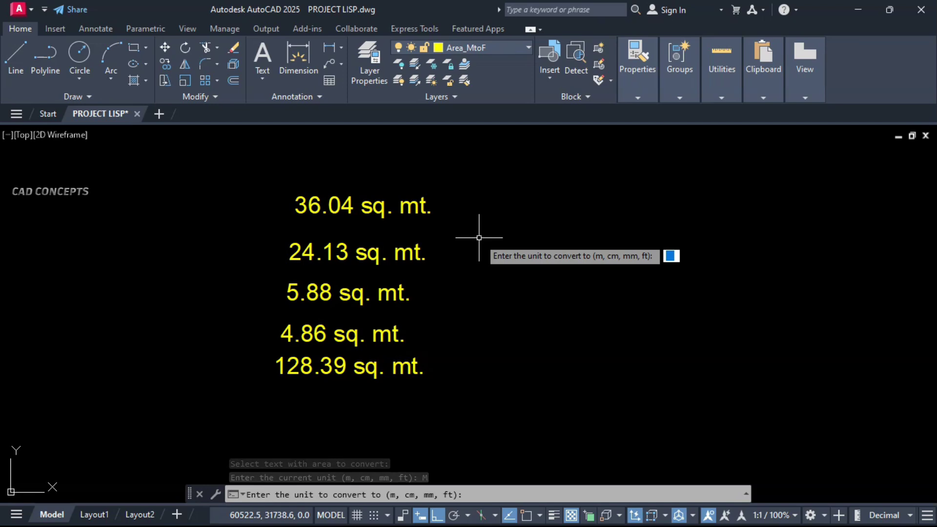
type("FT")
key("Return")
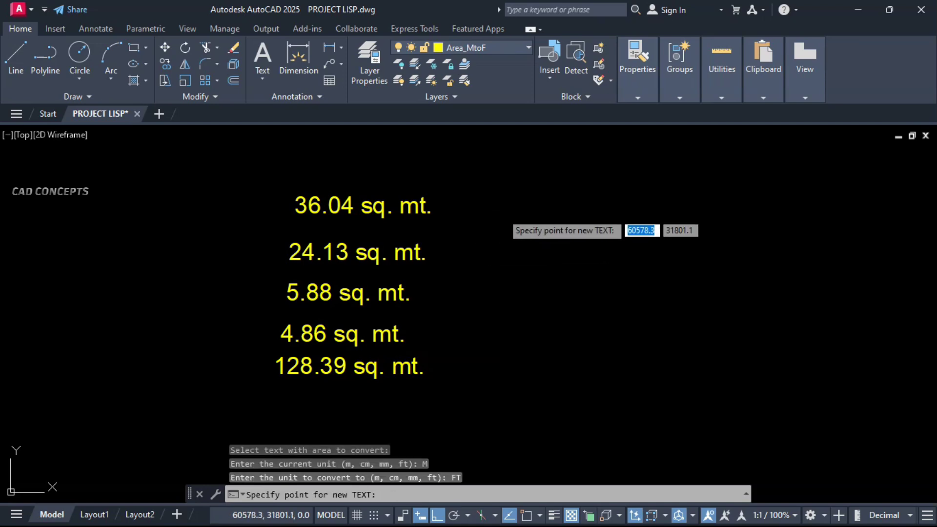
left_click(501, 213)
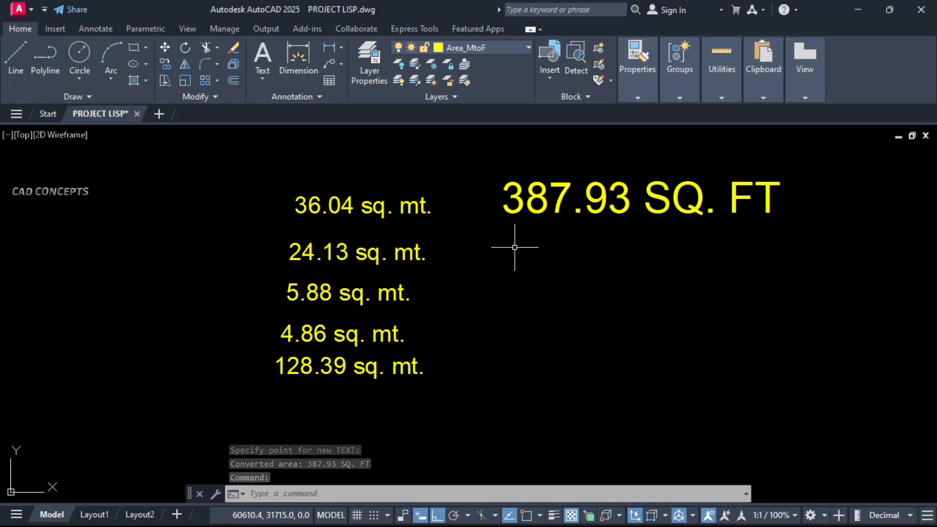
Run CNV on the 24.13 sq. mt. text, converting from M to MM, and place the result below the converted square-feet text
middle_click_drag(512, 247, 299, 251)
type("CNV")
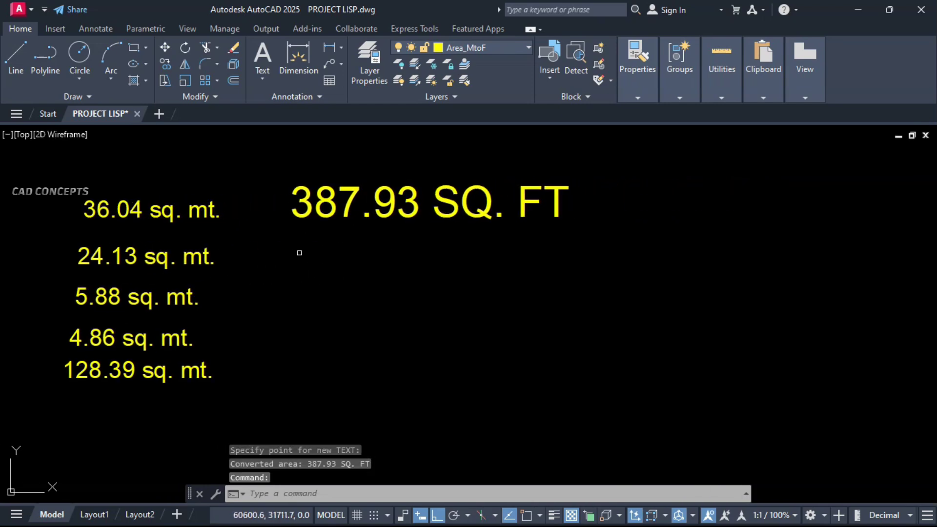
key("Return")
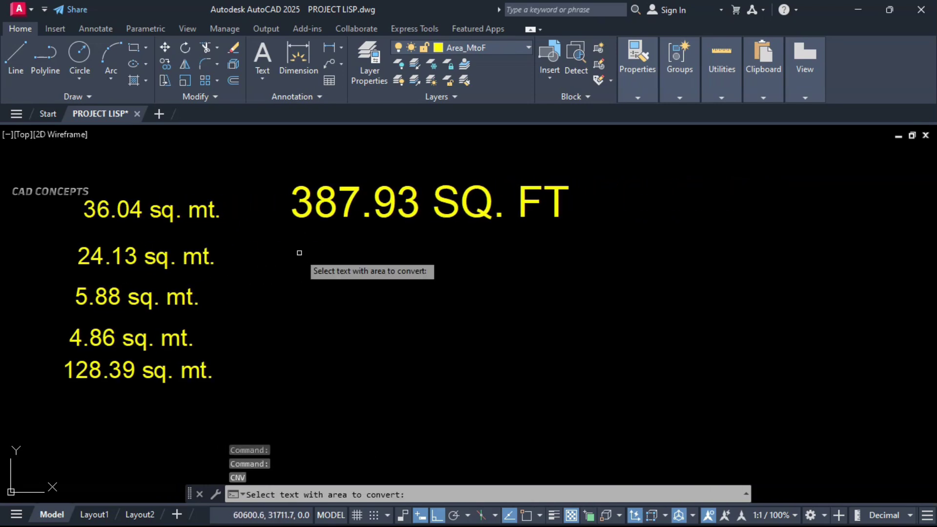
left_click(130, 260)
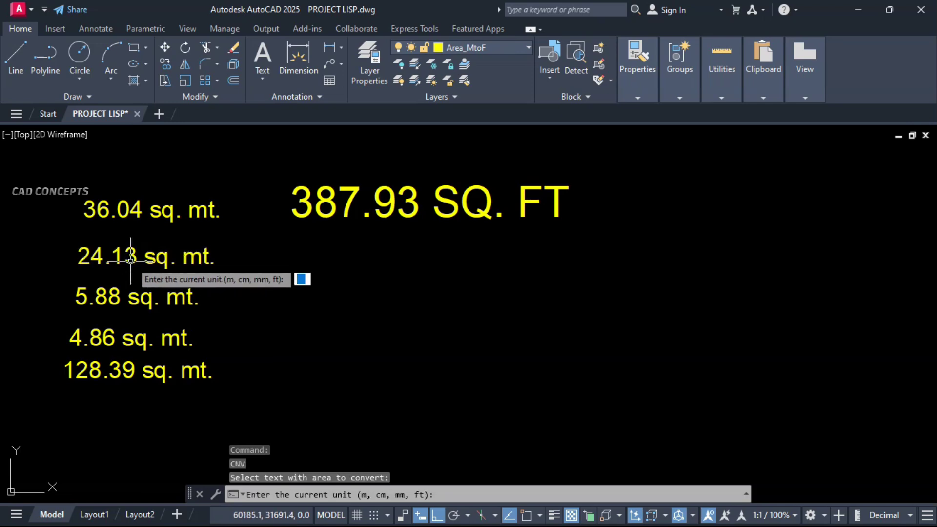
left_click(130, 261)
type("M")
key("Return")
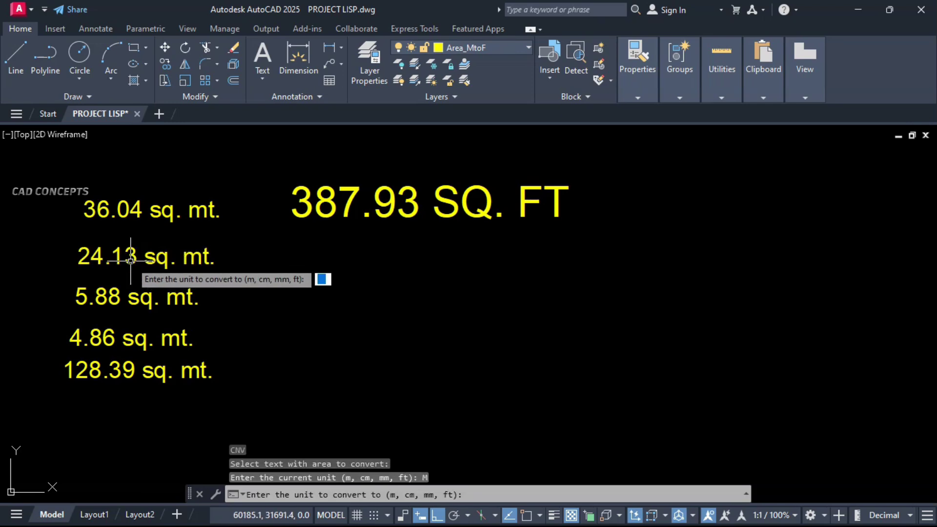
type("MM")
key("Return")
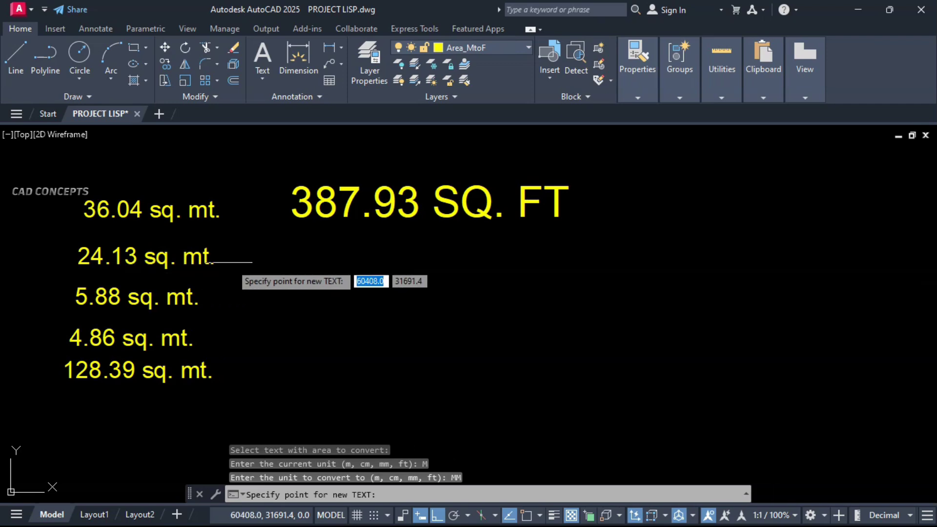
left_click(287, 263)
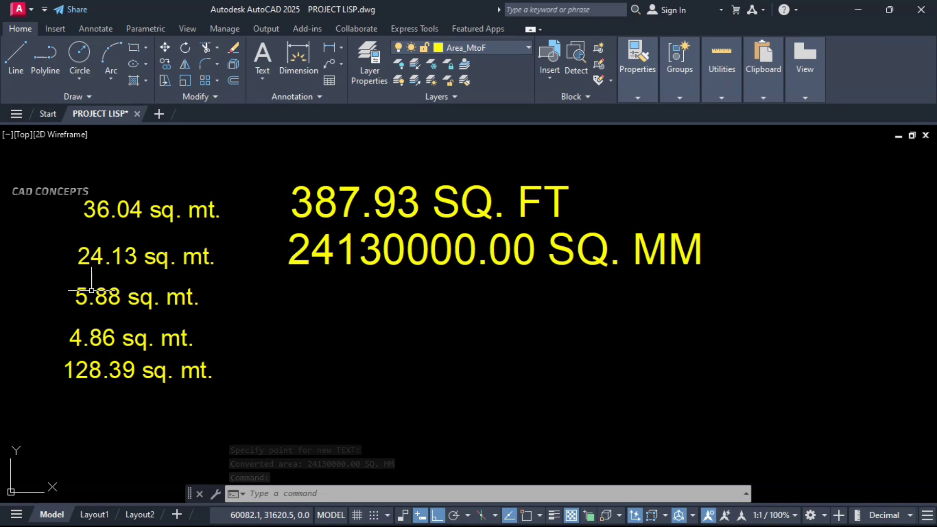
Run CNV on the 5.88 sq. mt. text, converting from M to FT, and place the result below the square-millimetre text
key("Return")
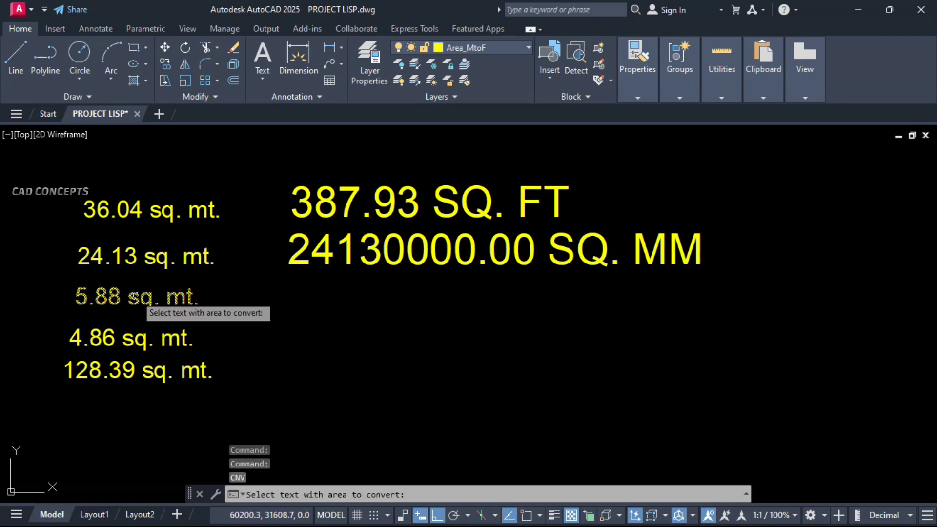
left_click(117, 293)
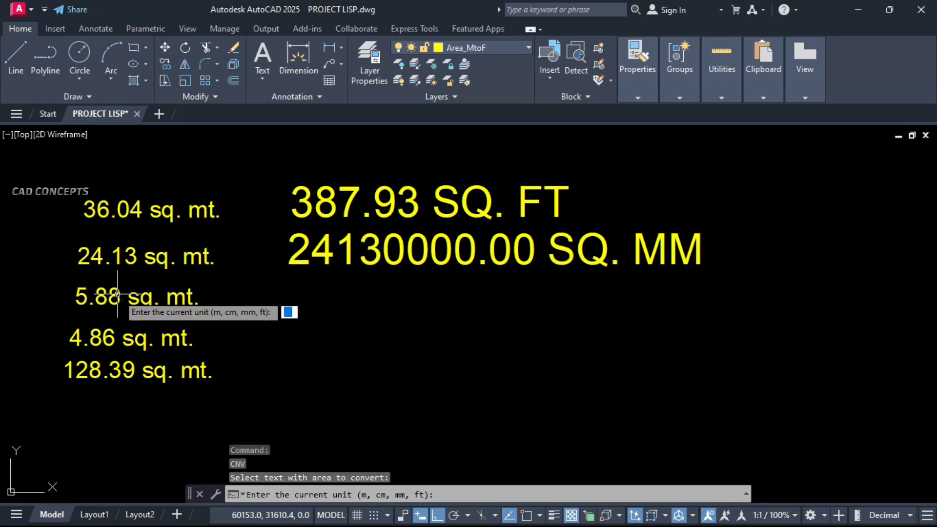
type("M")
key("Return")
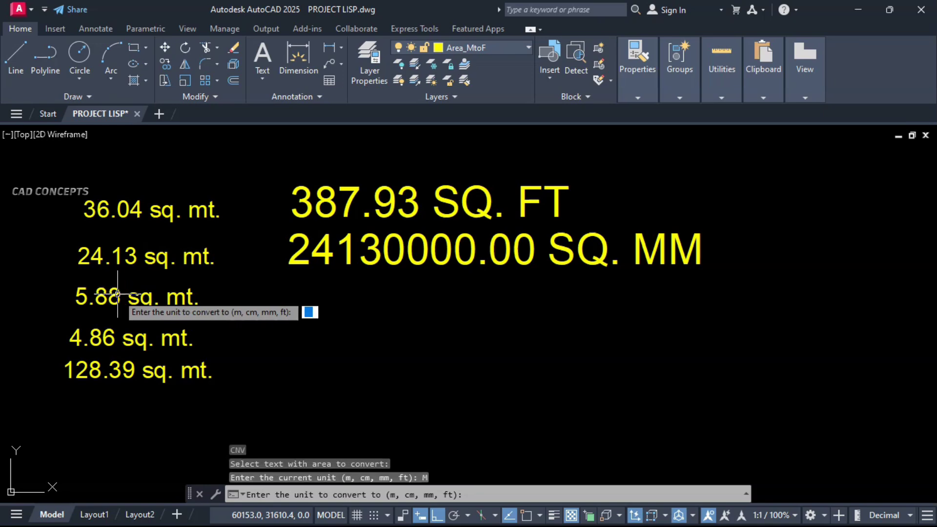
type("FT")
key("Return")
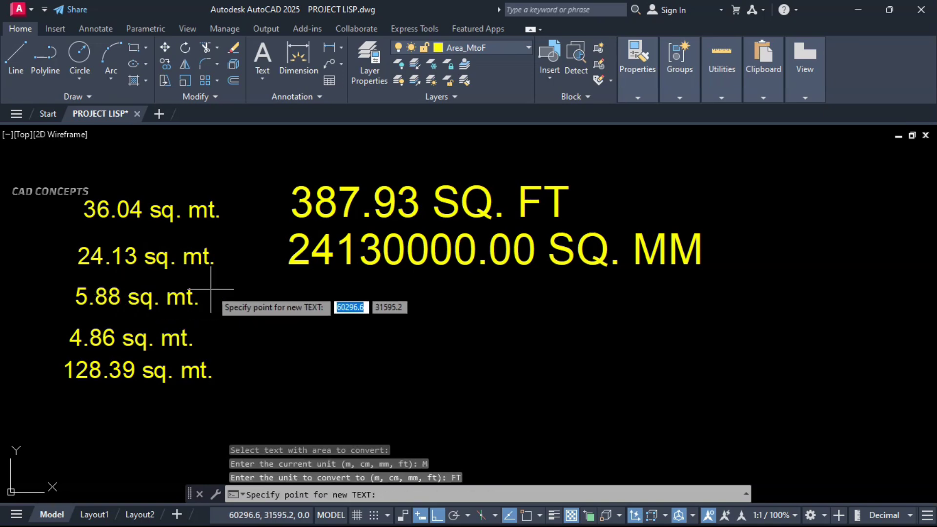
left_click(279, 306)
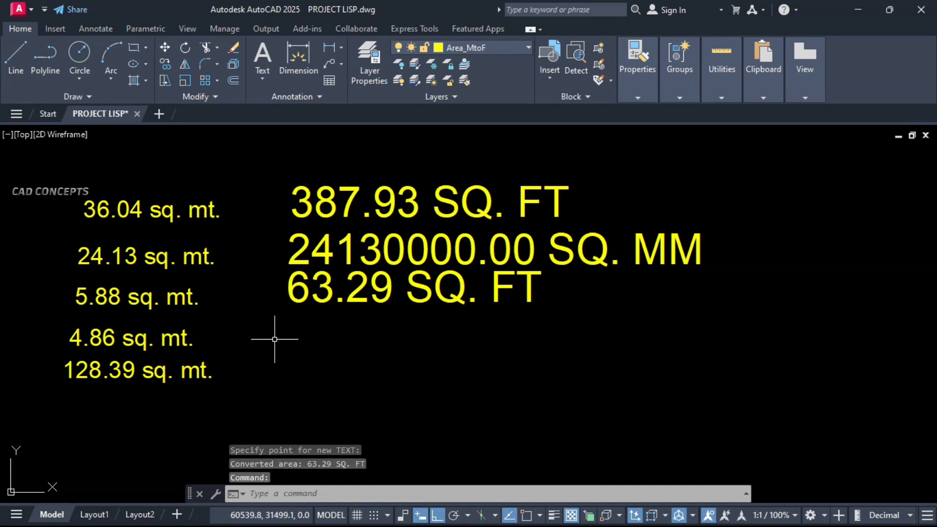
key("Return")
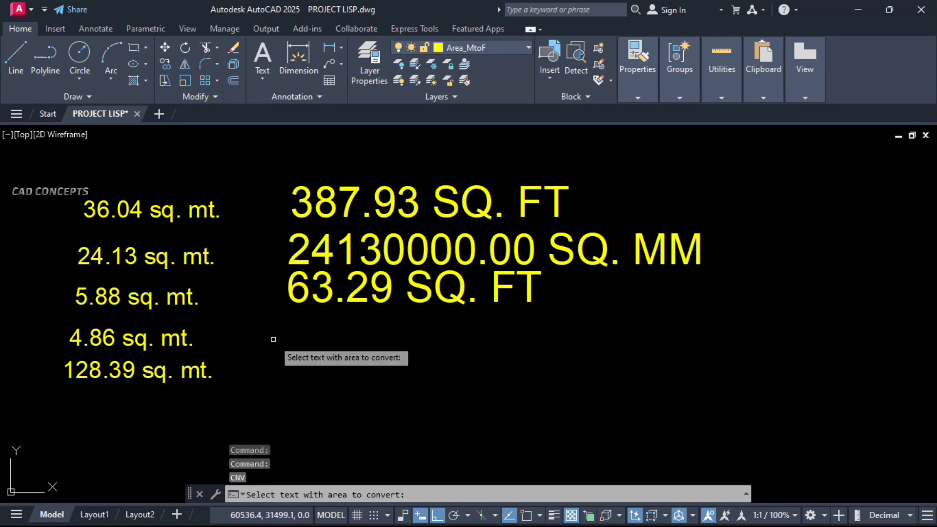
left_click(176, 332)
key("Return")
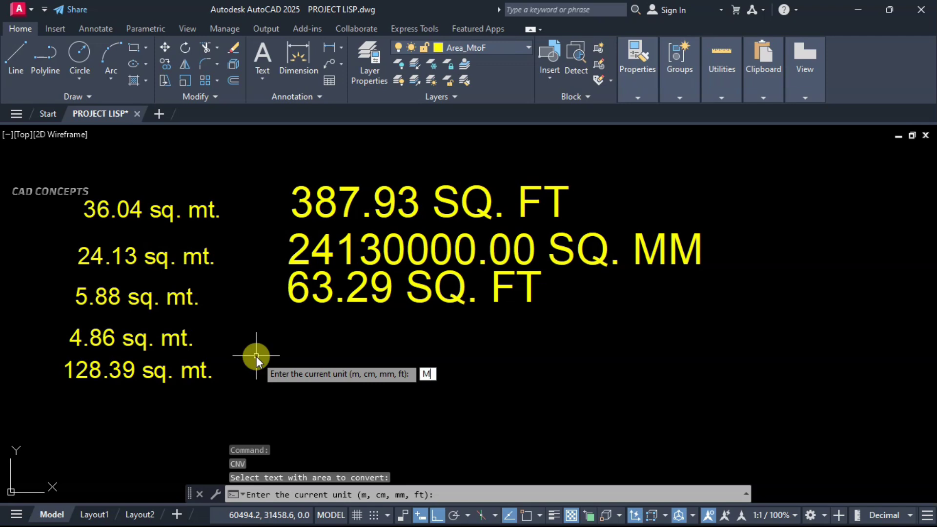
type("m")
key("Return")
type("ft")
key("Return")
Run CNV on the 387.93 SQ. FT text, converting from FT to M, and place the result fourth in the converted column
key("Return")
left_click(384, 207)
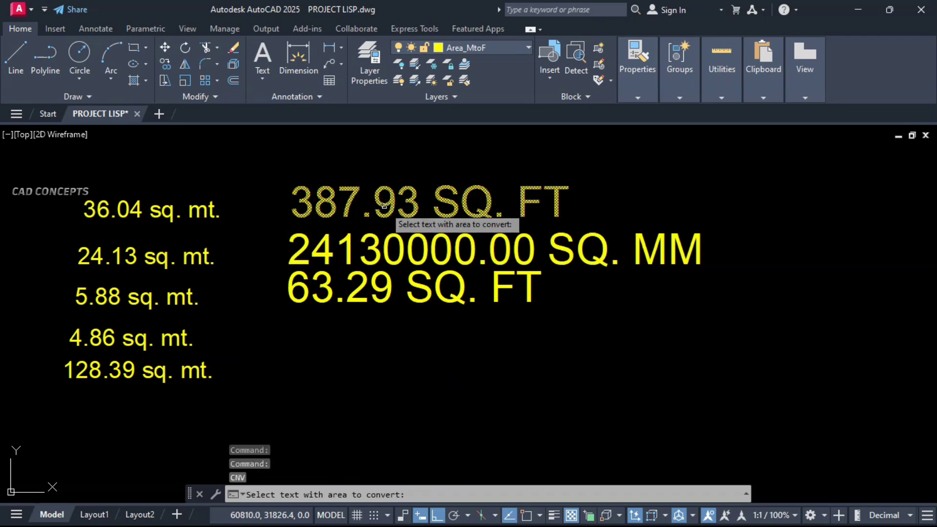
key("Return")
type("FT")
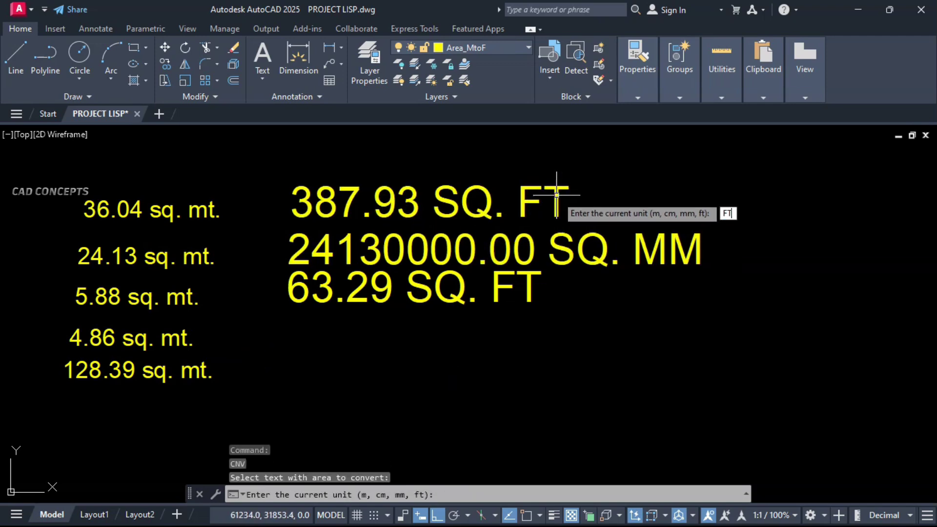
key("Return")
type("M")
key("Return")
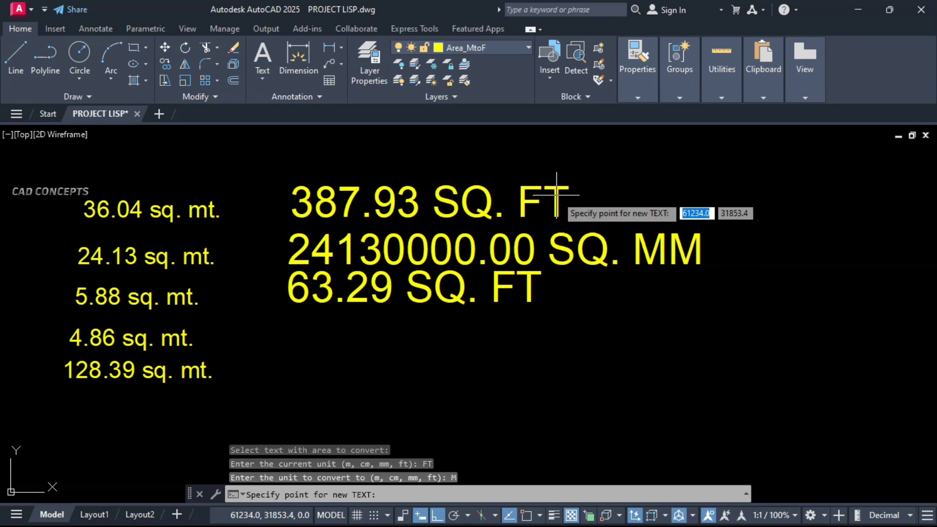
left_click(271, 368)
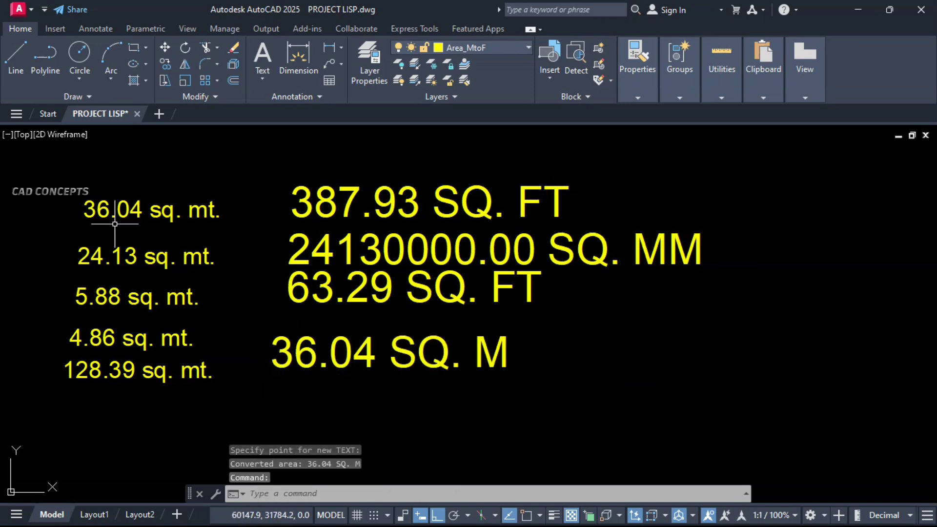
Convert the 63.29 SQ. FT text from FT to M with CNV, placing the result below and right of the 36.04 SQ. M text
type("CNV")
key("Return")
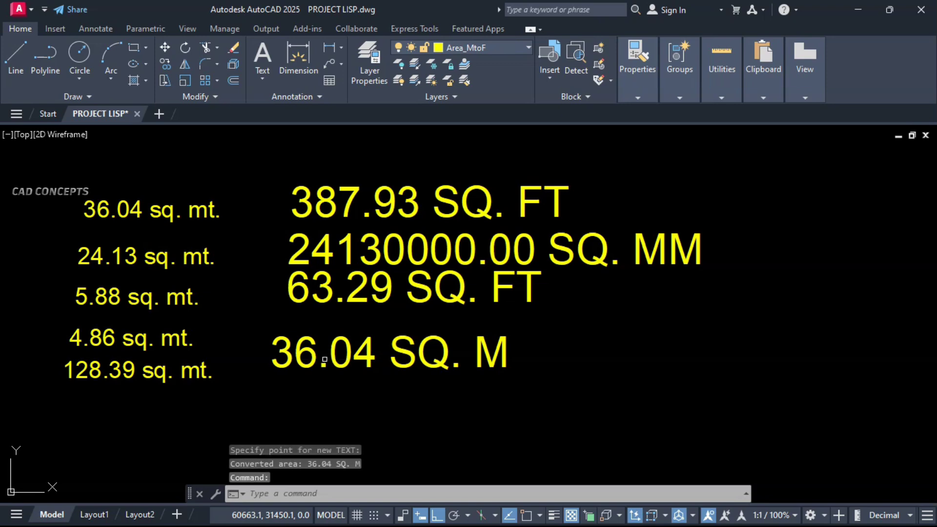
left_click(361, 286)
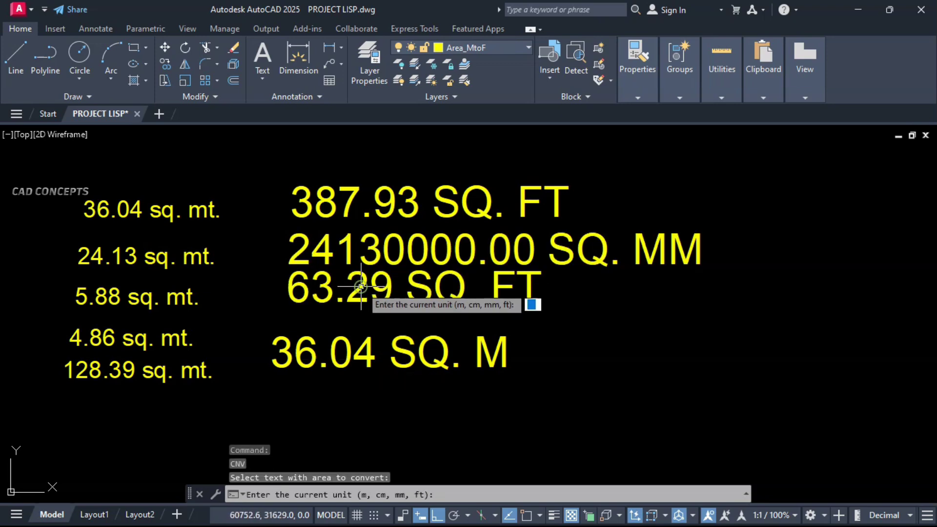
type("FT")
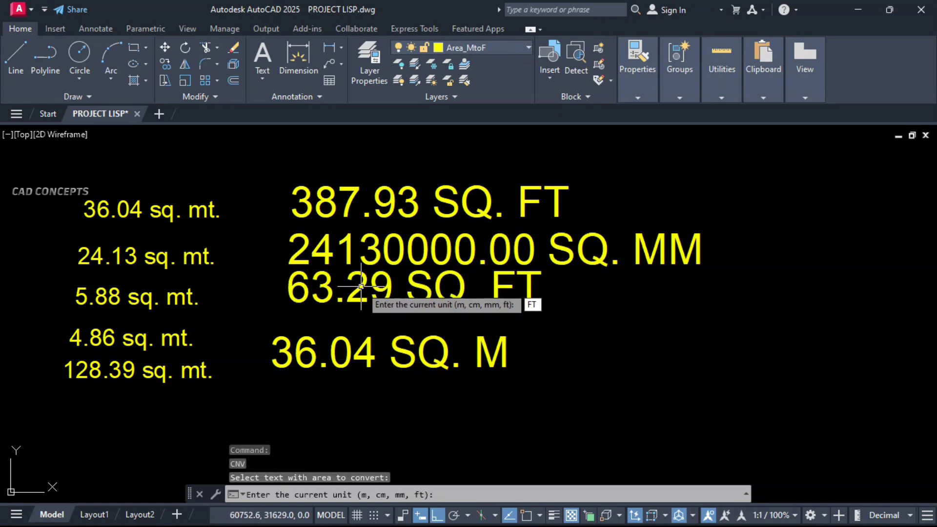
key("Return")
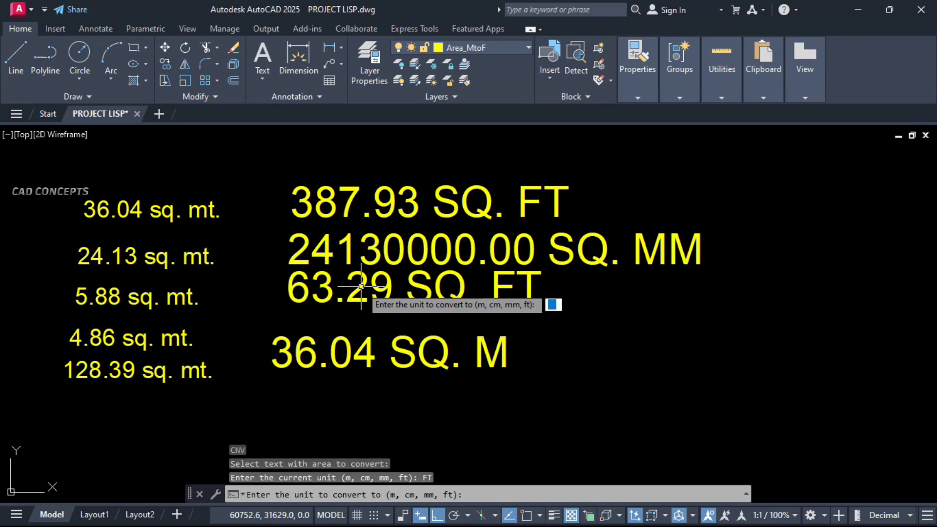
type("M")
key("Return")
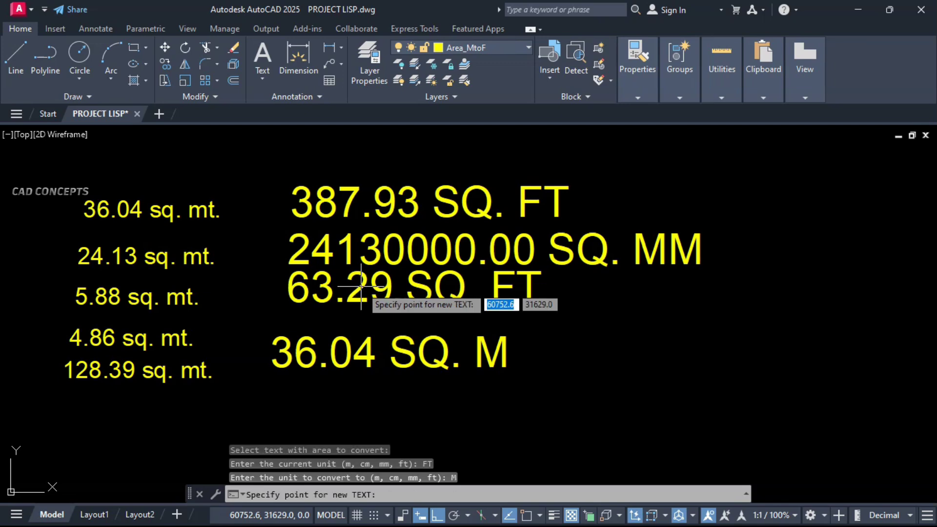
left_click(505, 449)
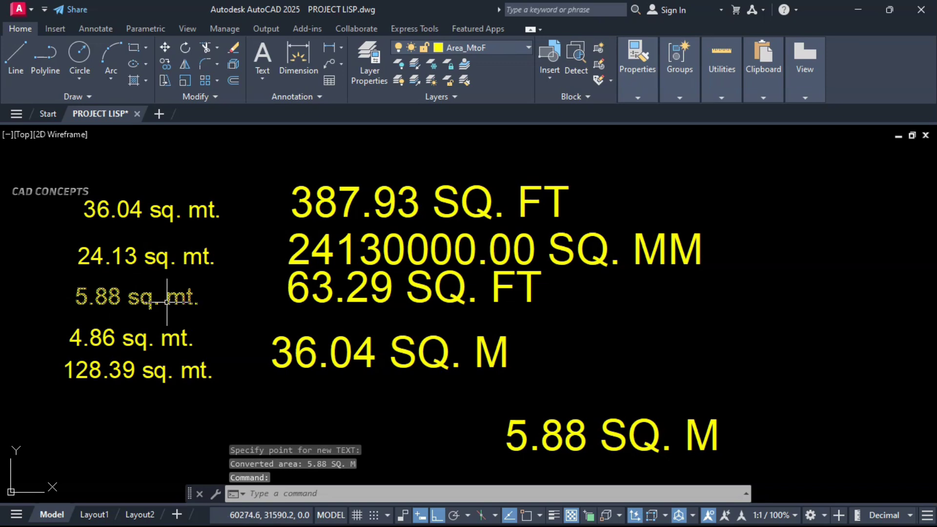
Convert the 128.39 sq. mt. text from M to CM with CNV and place the result right of the 36.04 SQ. M text
type("CNV")
key("Return")
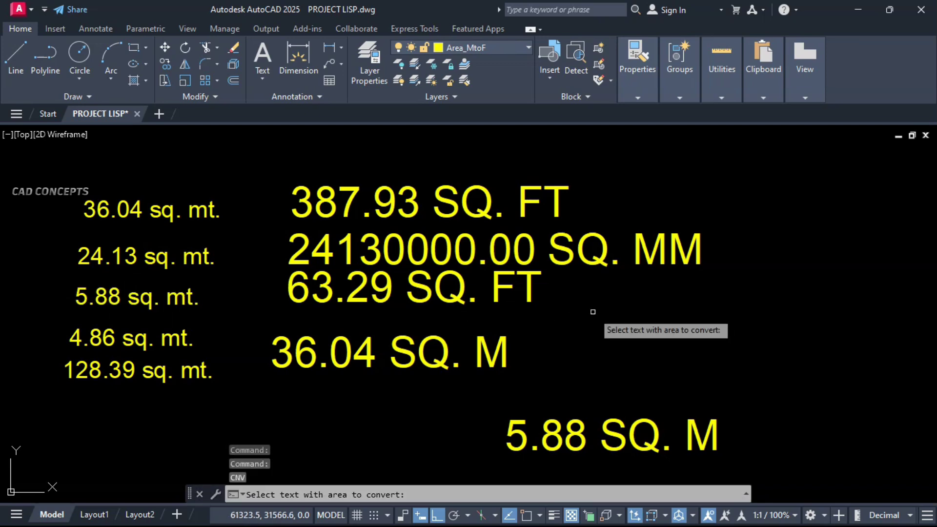
left_click(162, 368)
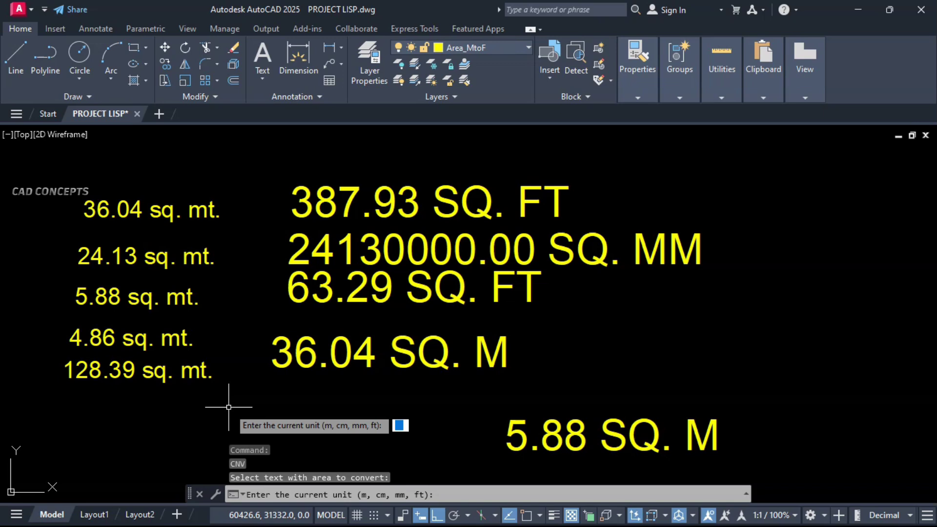
type("M")
key("Return")
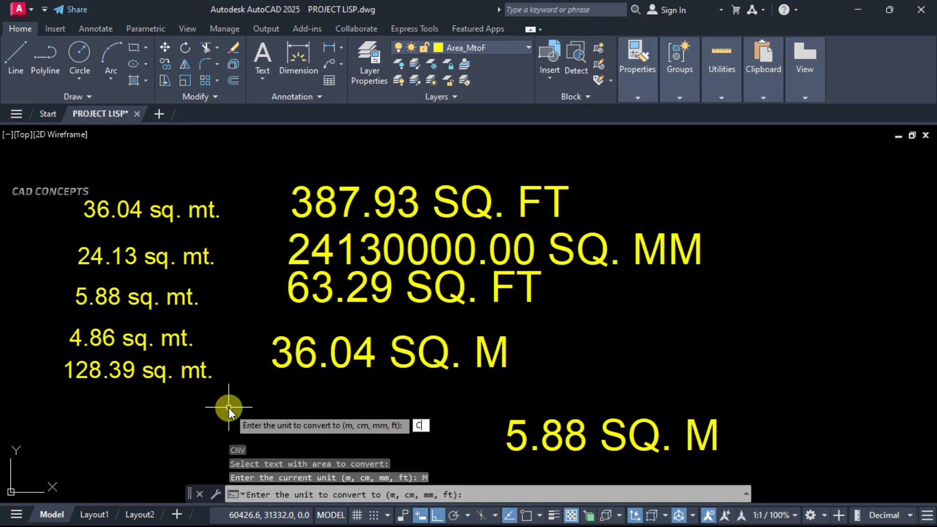
type("CM")
key("Return")
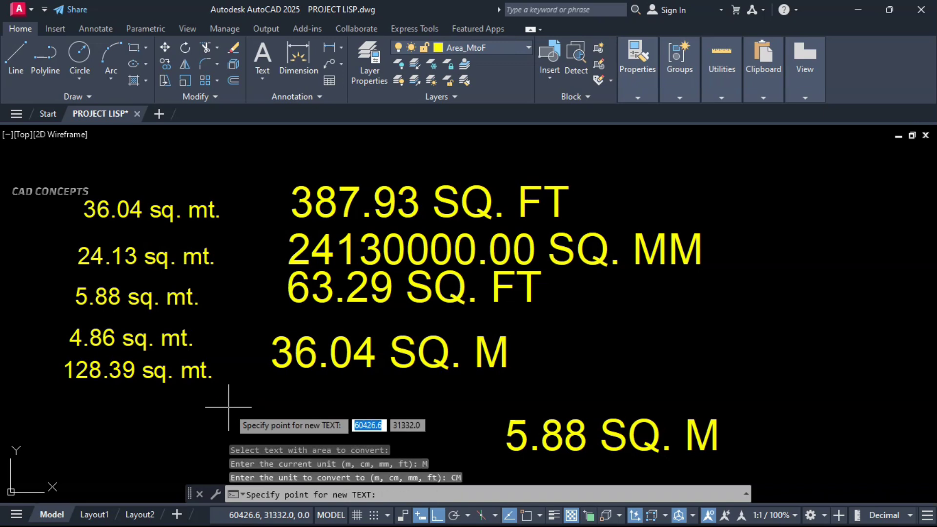
left_click(631, 372)
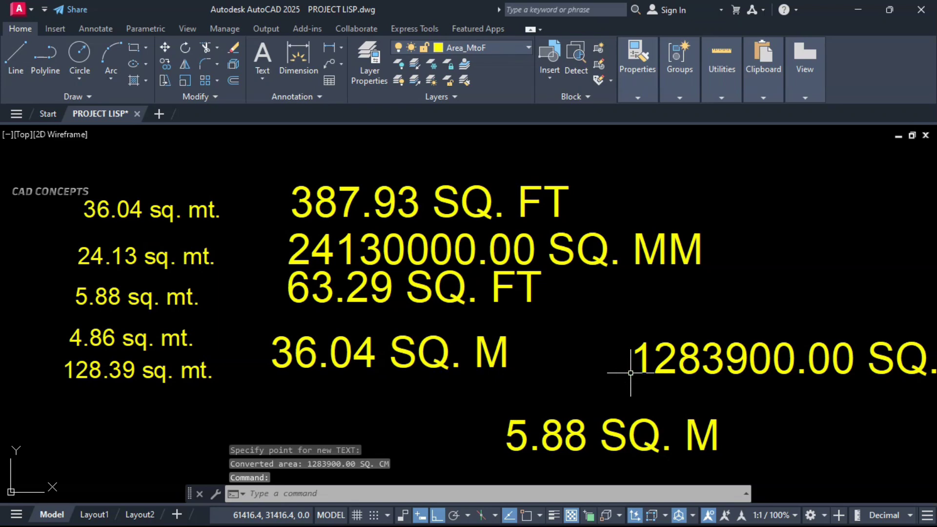
Start a CNV conversion of the 1283900.00 SQ. CM text, entering CM as the current unit
middle_click_drag(631, 373, 425, 373)
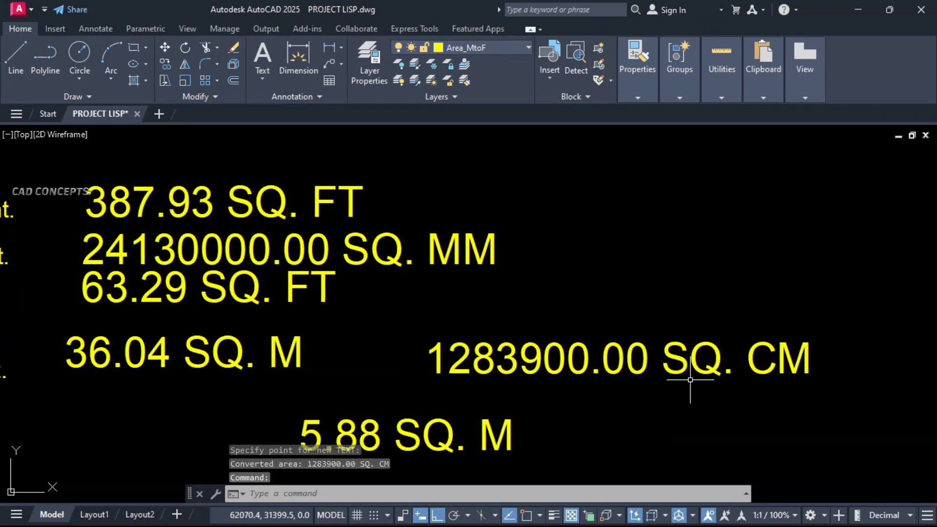
type("CNV")
key("Return")
left_click(577, 373)
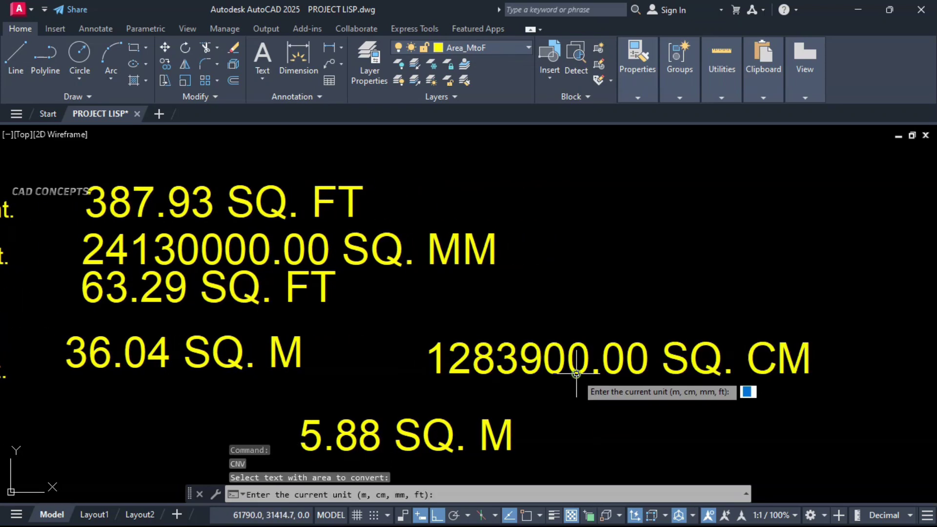
type("CM")
key("Return")
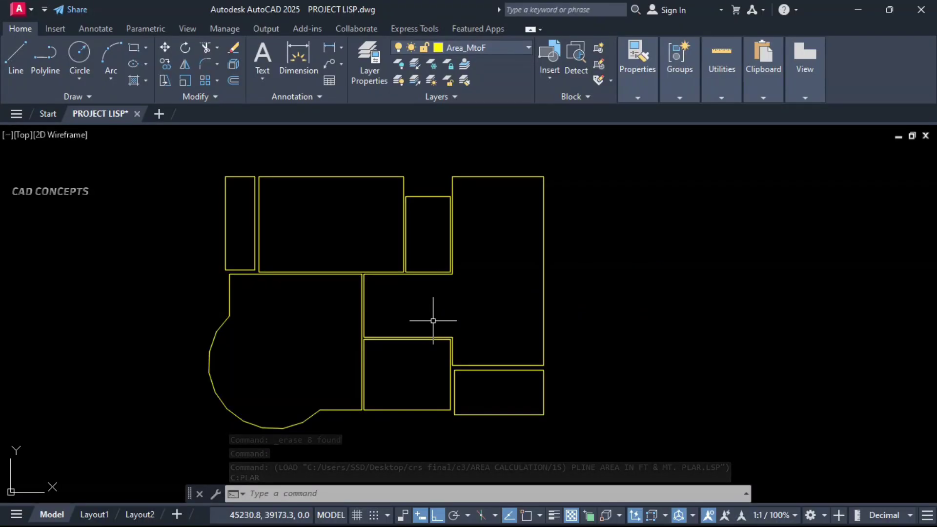
Run PLAR on all the closed polylines of the plan and place the total area summary to the right of the outlines
type("PLAR")
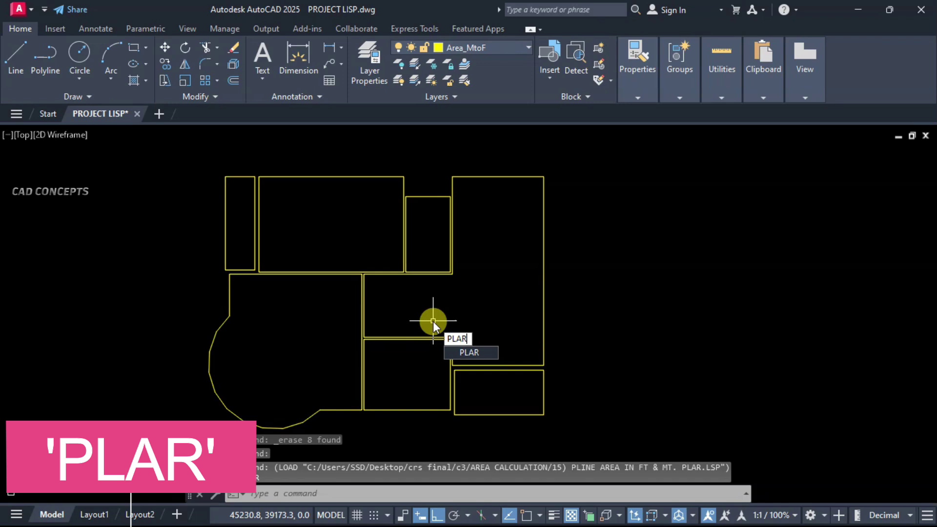
key("Return")
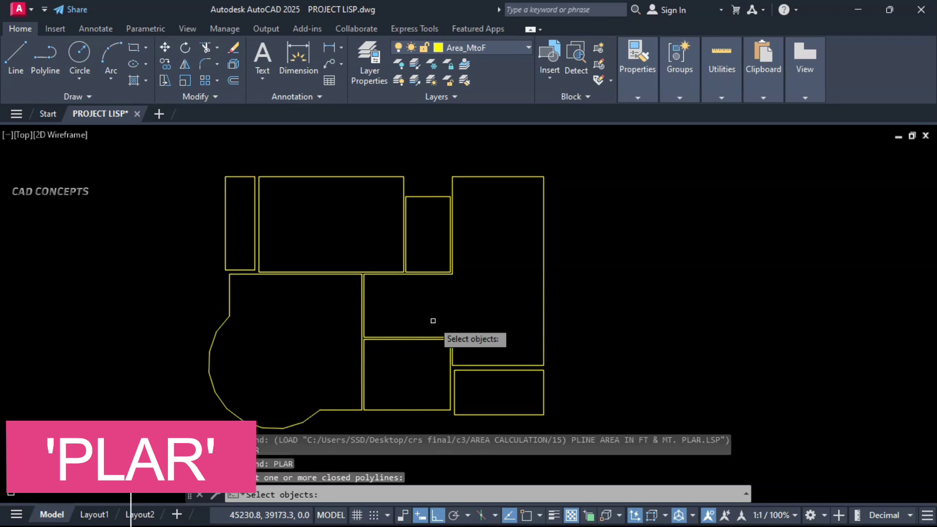
left_click(540, 161)
left_click(84, 414)
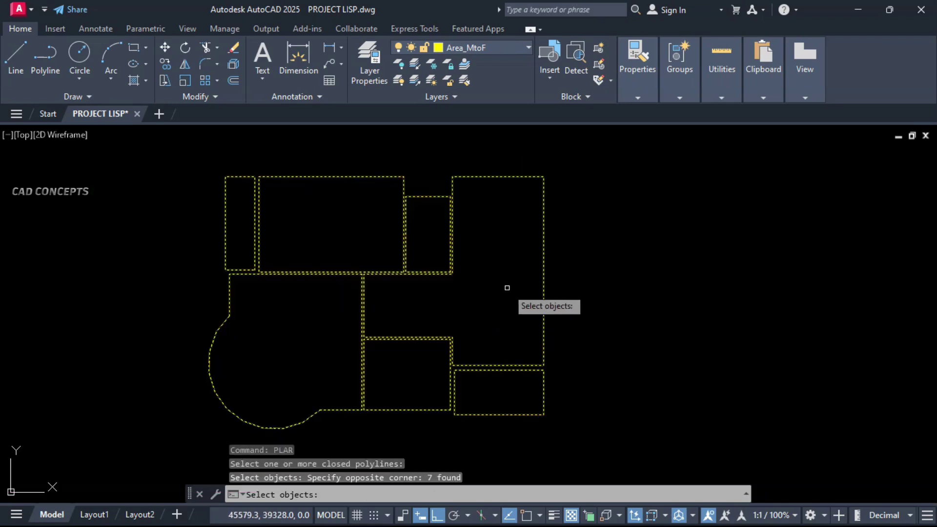
key("Return")
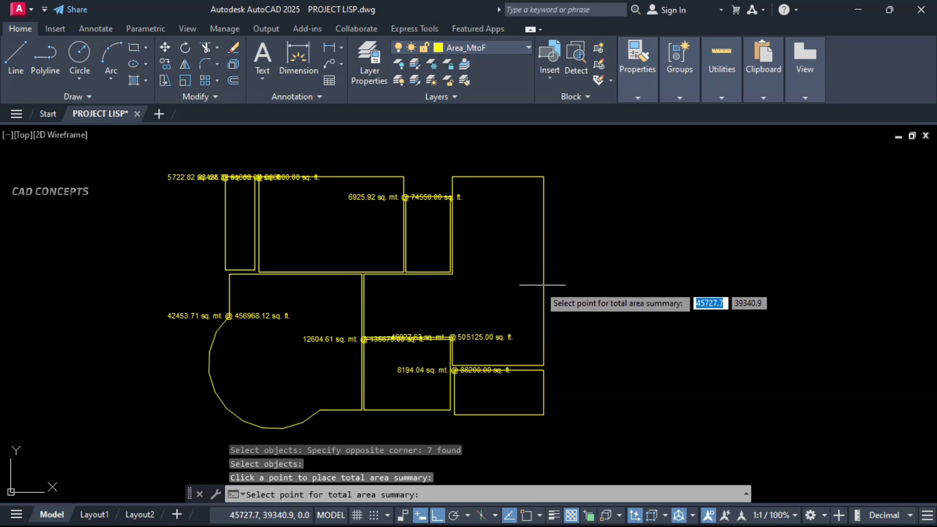
left_click(605, 281)
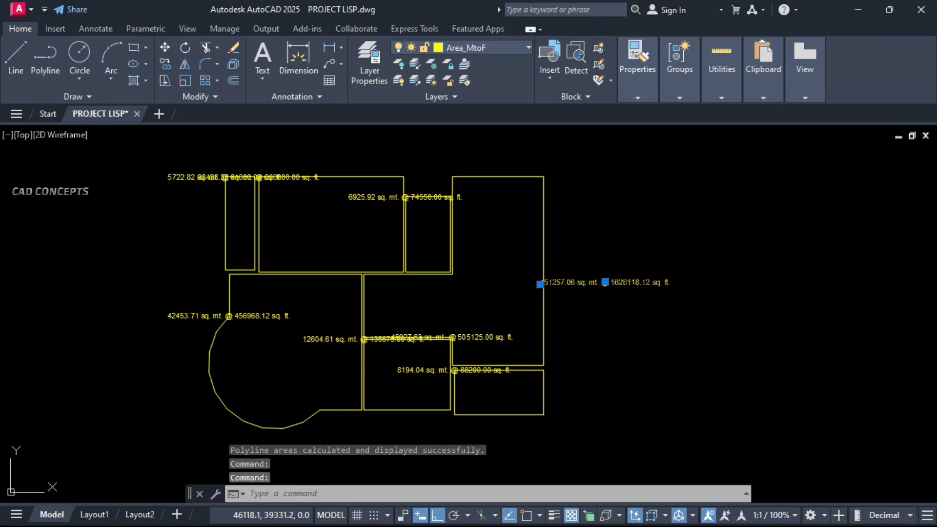
Reposition the PLAR texts: total clear of the outlines, wide upper rectangle's label inside it, and narrow left rectangle's label lower
left_click_drag(605, 281, 631, 311)
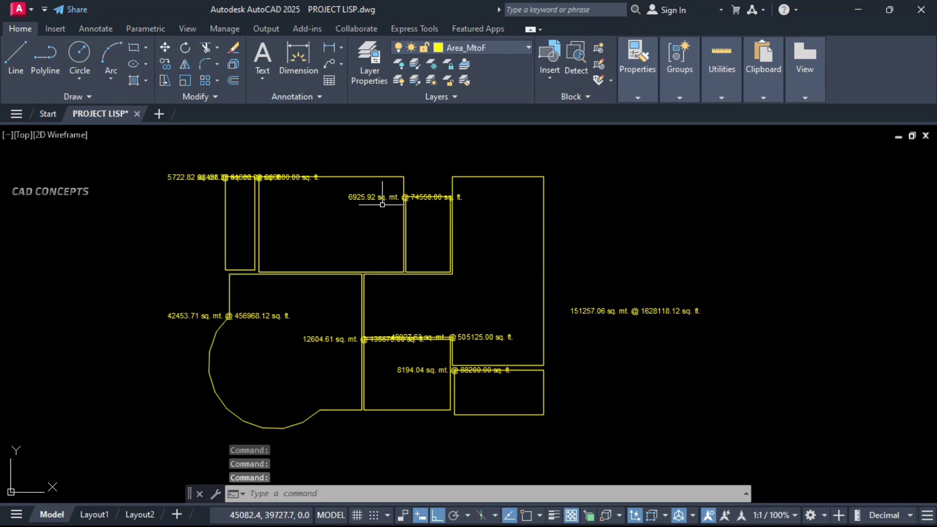
left_click(291, 177)
left_click_drag(294, 177, 368, 231)
left_click(192, 177)
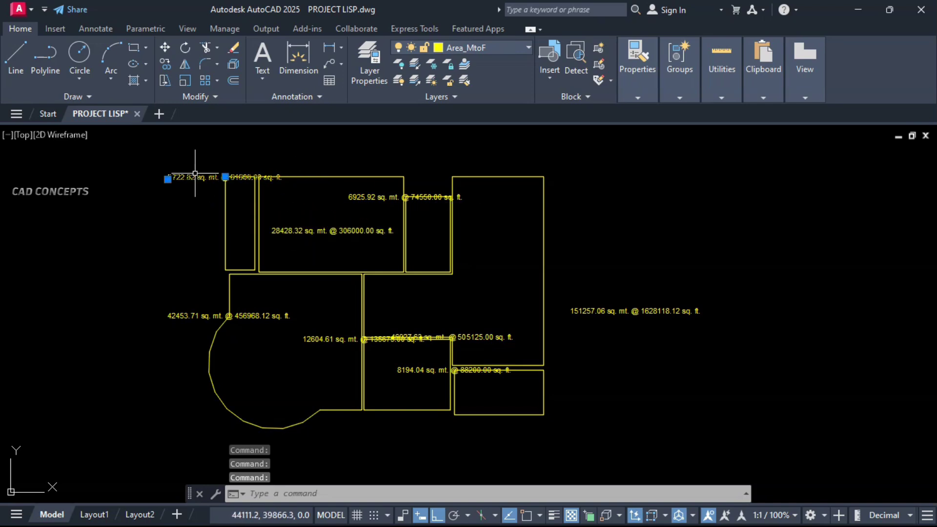
left_click_drag(167, 178, 192, 211)
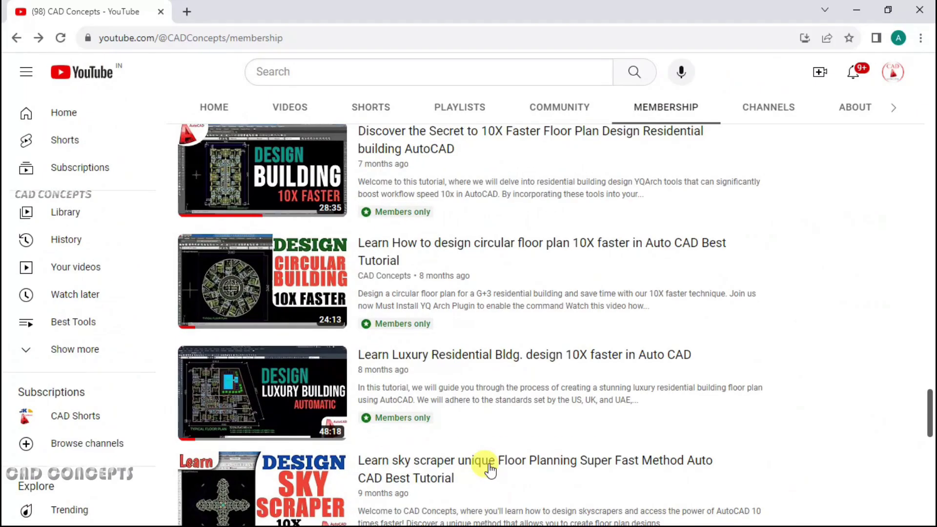
Browse the CAD Concepts channel's membership page on YouTube, examining its members-only LISP downloads and tutorial videos
scroll(513, 463, "up", 3)
scroll(490, 468, "up", 10)
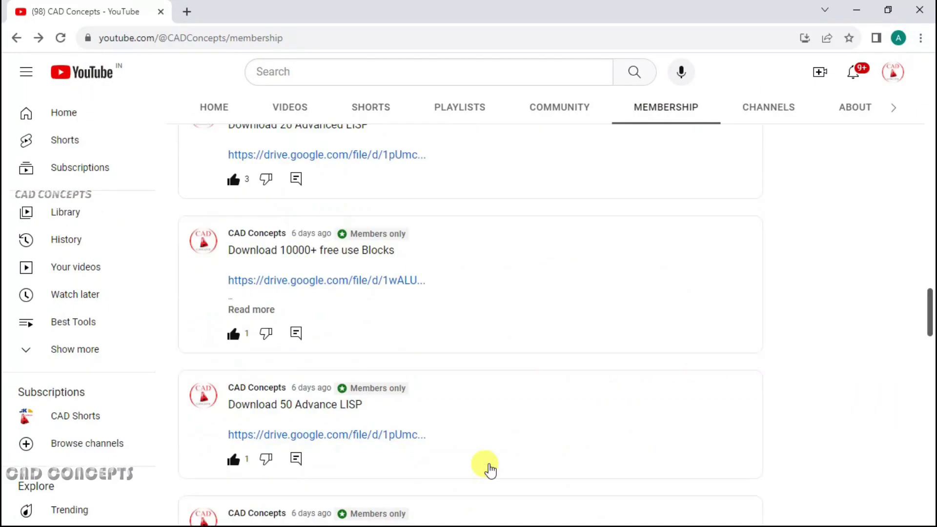
scroll(489, 468, "down", 10)
scroll(489, 469, "down", 1)
scroll(490, 469, "up", 20)
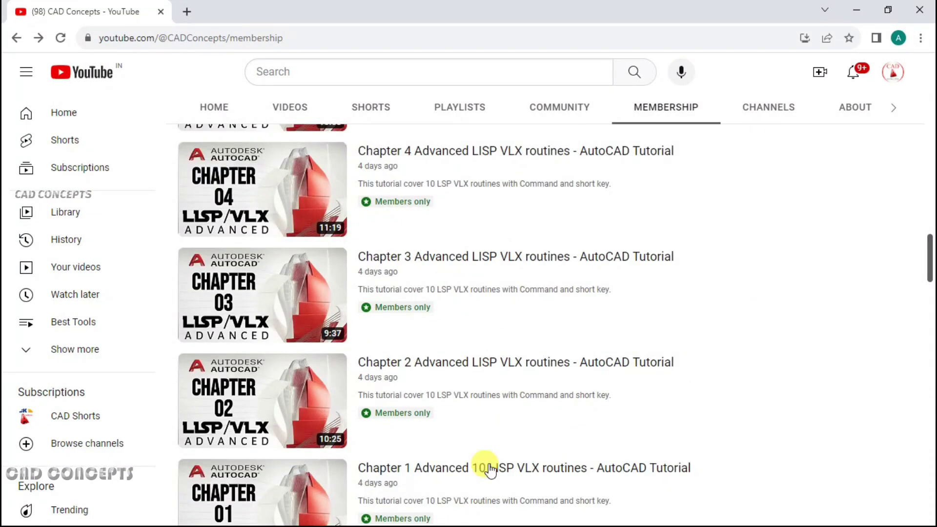
scroll(490, 468, "down", 10)
scroll(569, 470, "up", 20)
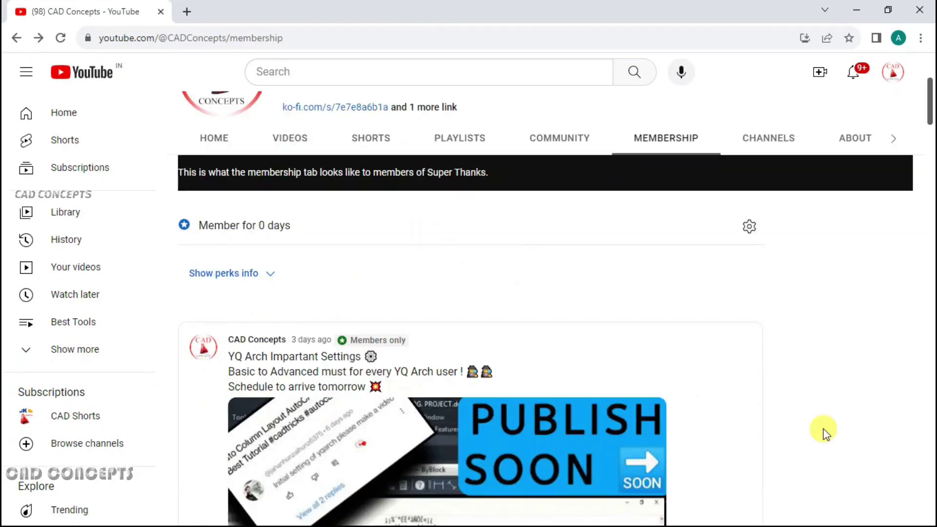
scroll(569, 471, "down", 20)
scroll(570, 473, "up", 10)
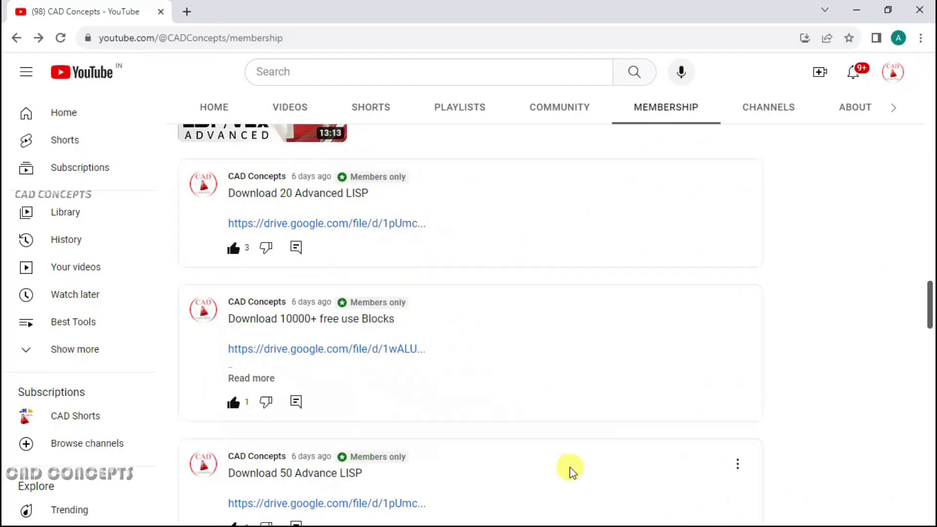
scroll(571, 471, "up", 7)
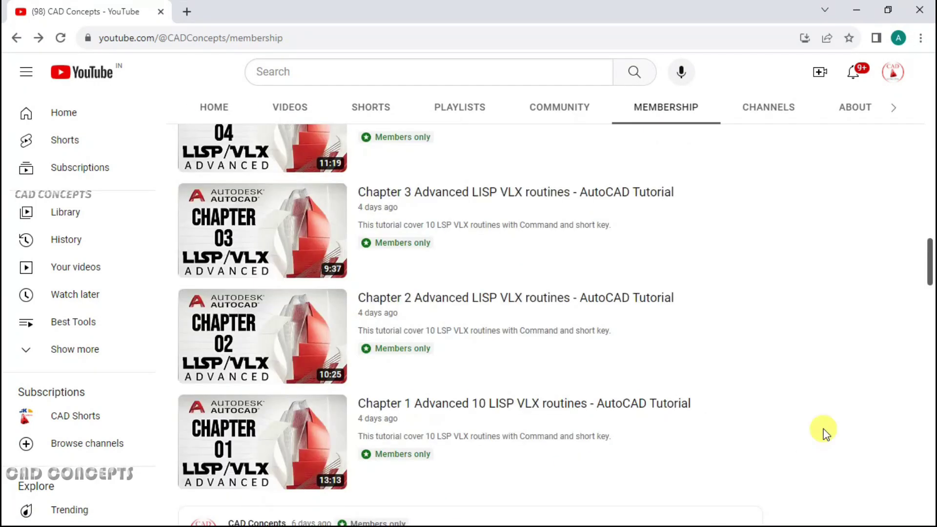
scroll(824, 432, "down", 12)
scroll(823, 432, "down", 7)
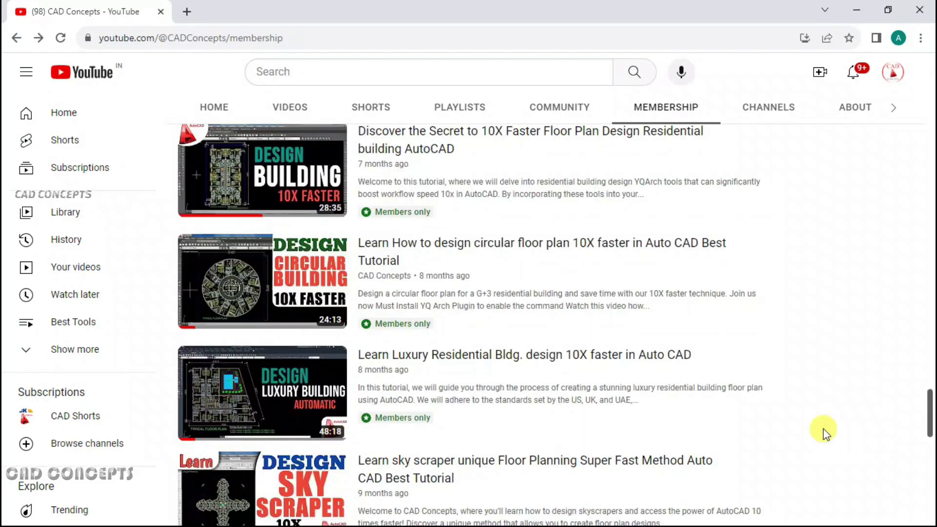